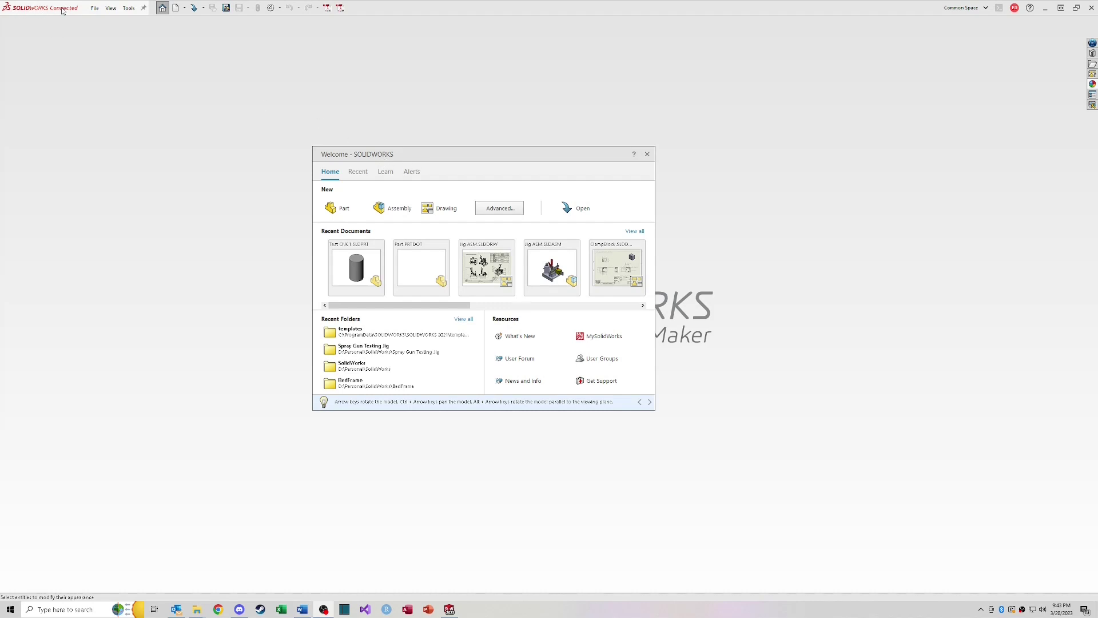
# Switch the side panel to the Design Library, then reopen the Welcome window and move it up-right.
pyautogui.click(1092, 43)
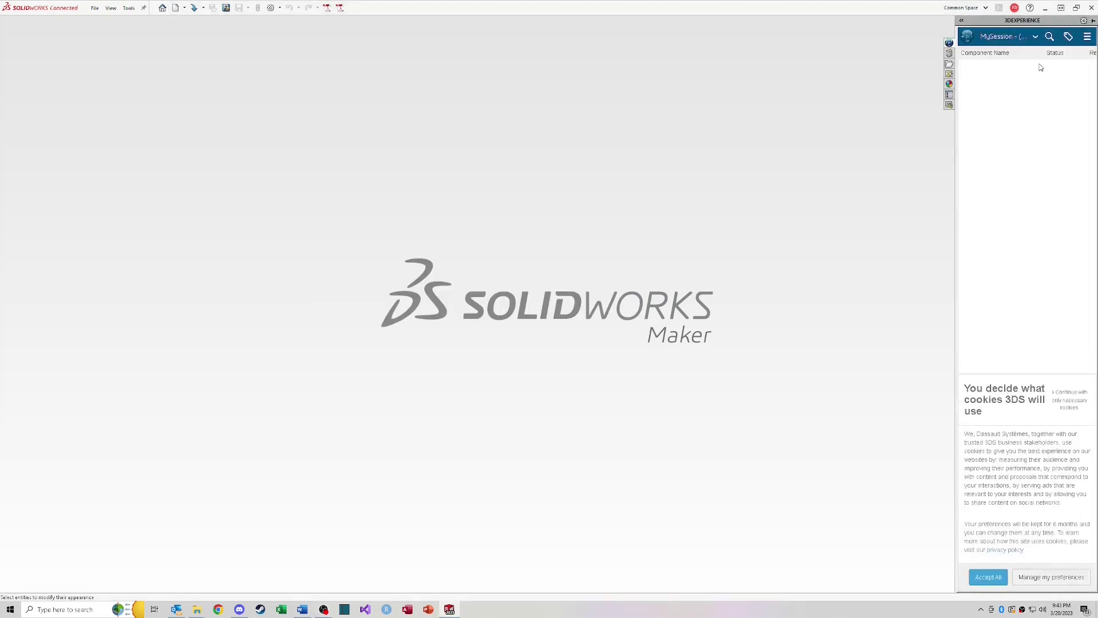
pyautogui.click(948, 53)
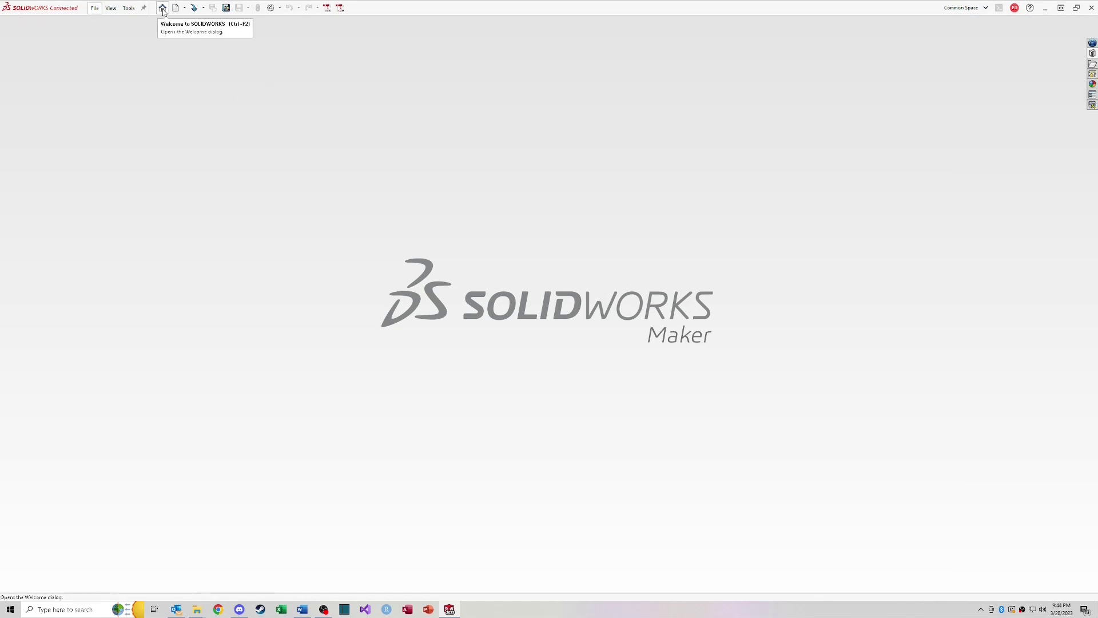
pyautogui.click(163, 8)
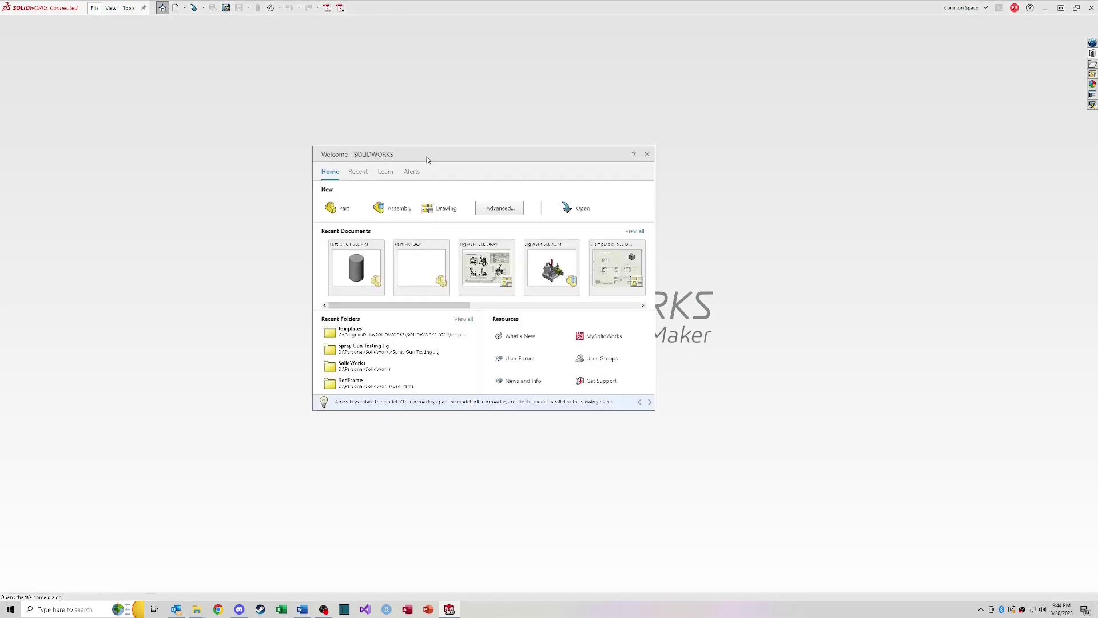
pyautogui.moveTo(426, 160); pyautogui.dragTo(457, 134)
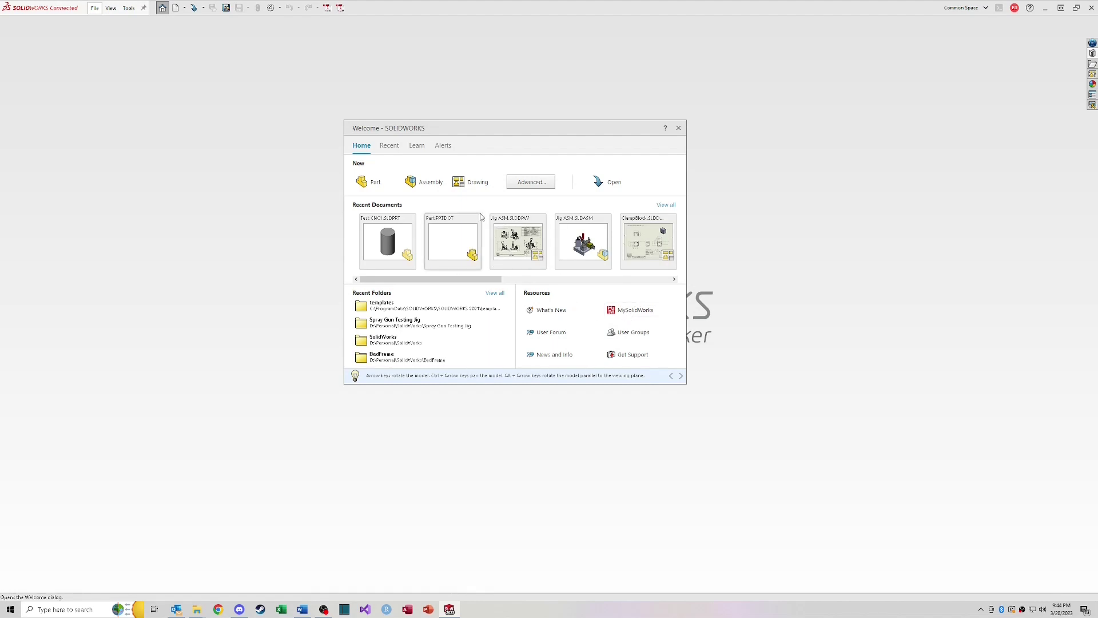
# List recent documents, toggle the Parts filter, try Filter by name, view the Learn page, then return Home.
pyautogui.click(397, 150)
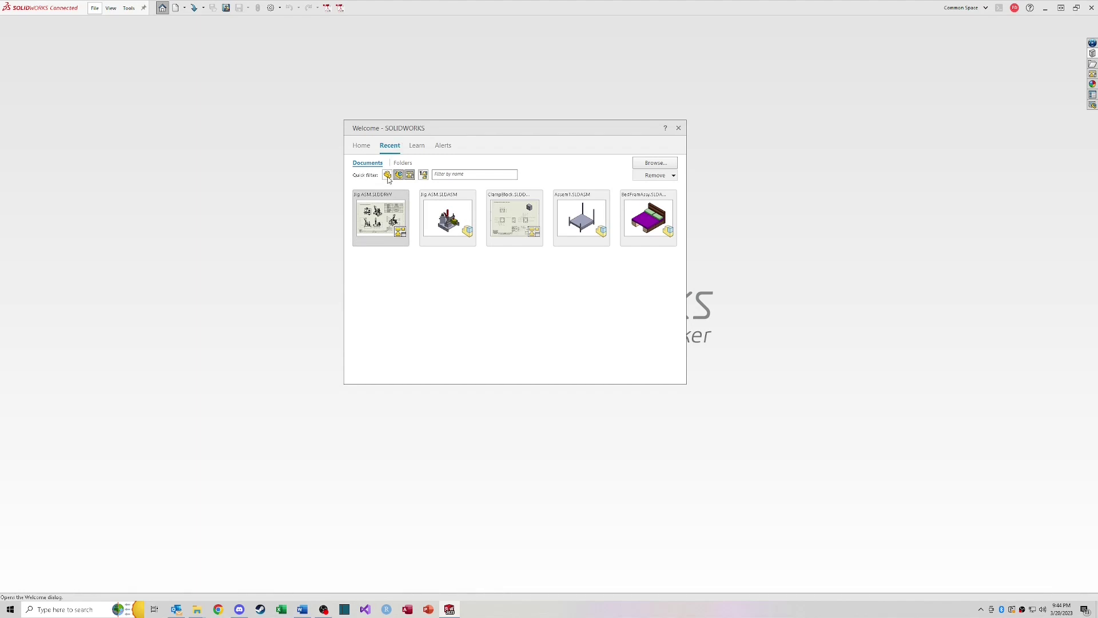
pyautogui.click(366, 150)
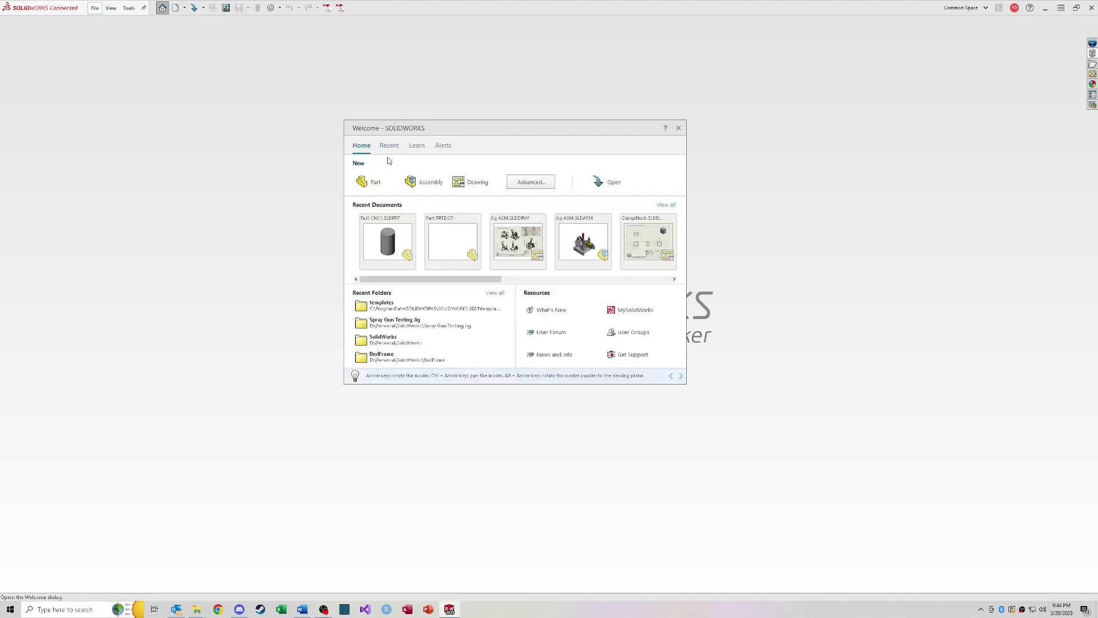
pyautogui.click(388, 147)
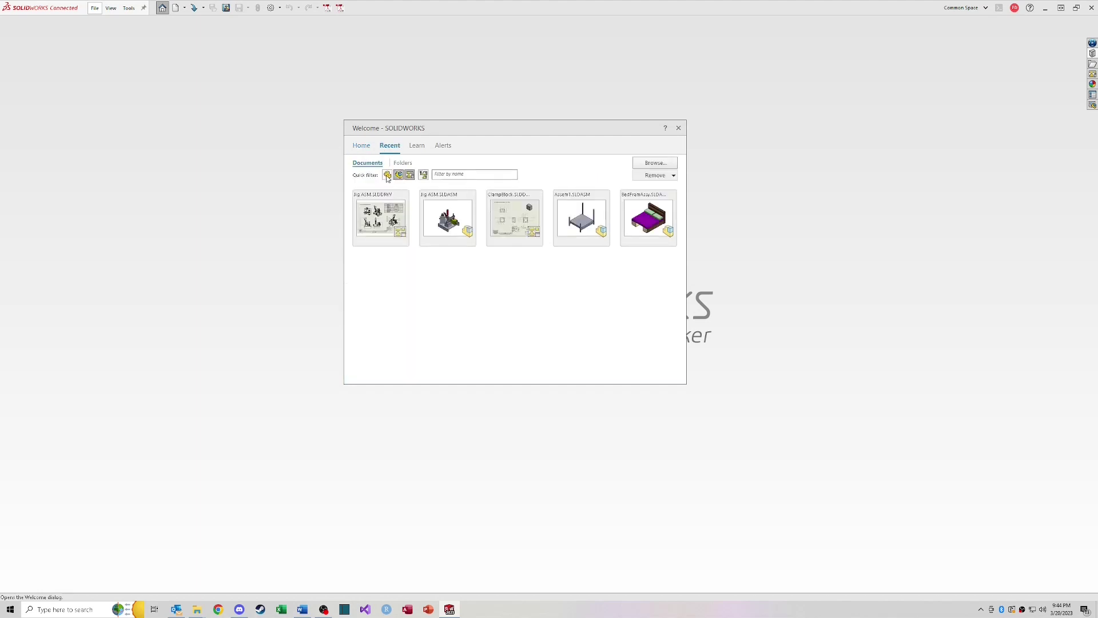
pyautogui.click(387, 175)
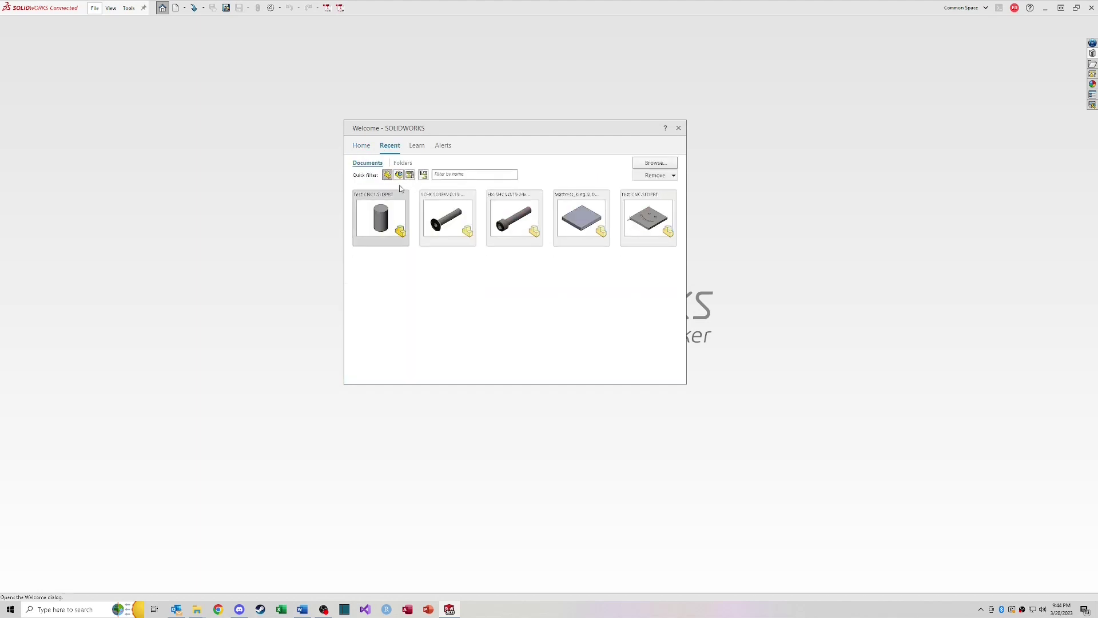
pyautogui.click(387, 175)
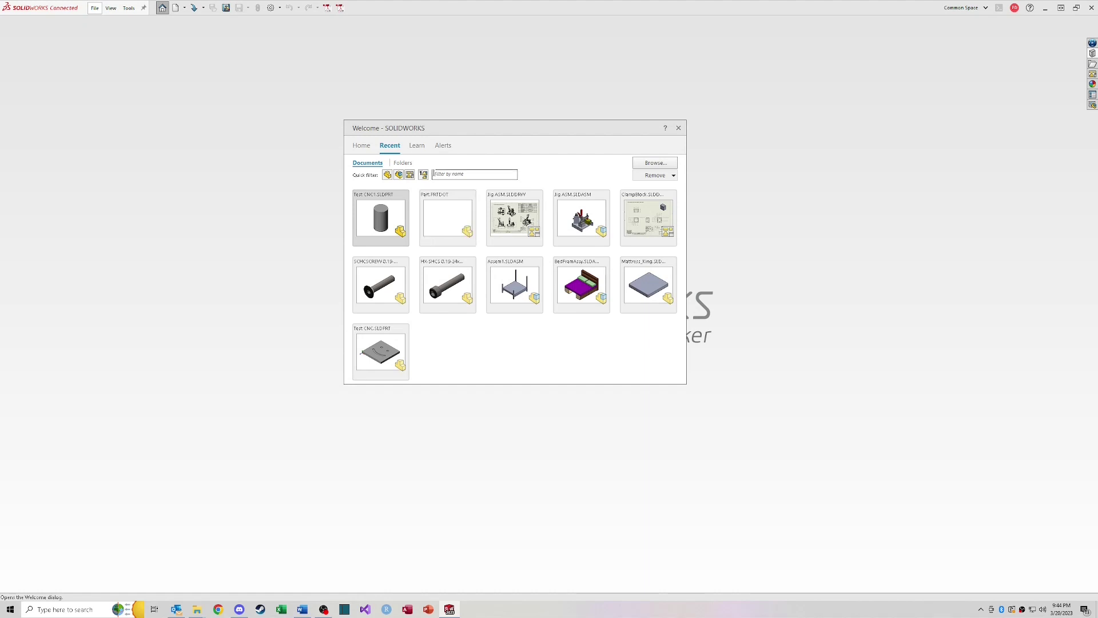
pyautogui.click(446, 172)
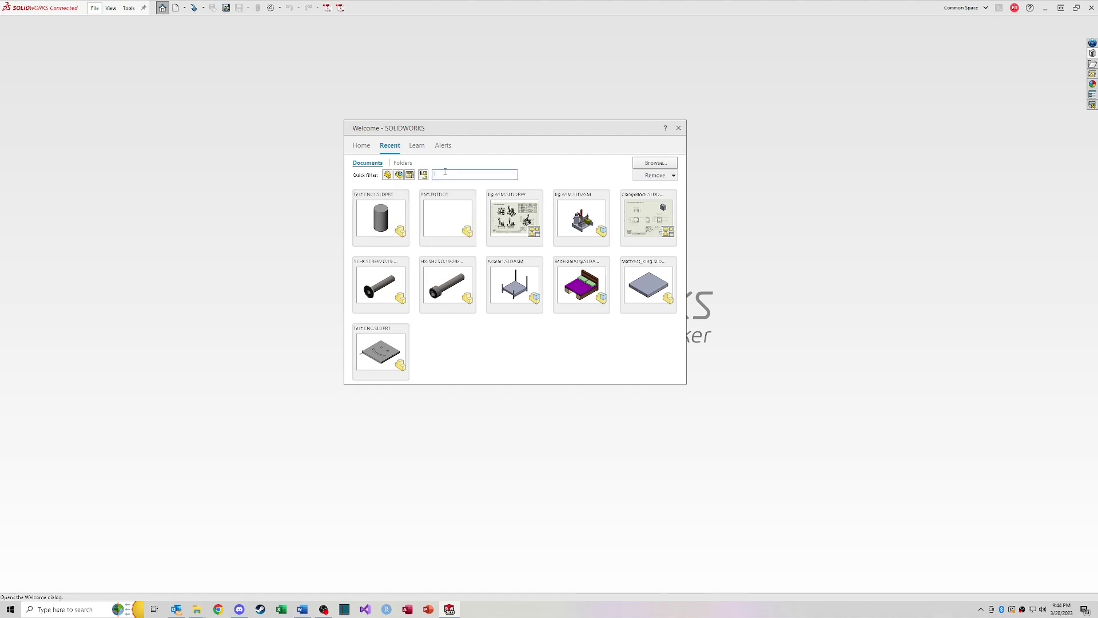
pyautogui.click(418, 147)
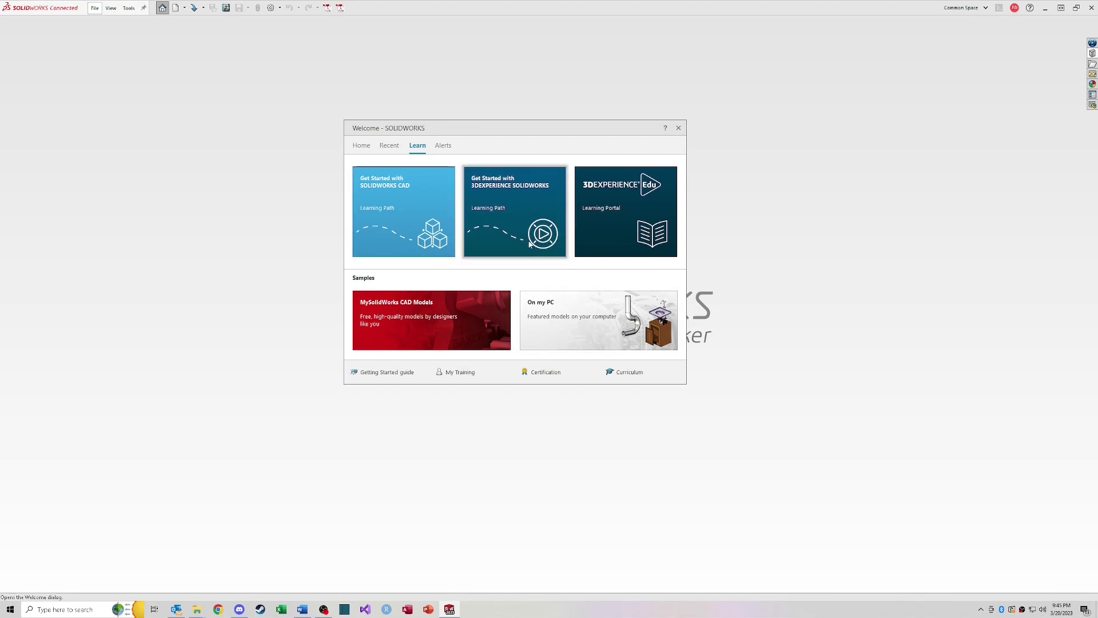
pyautogui.click(363, 147)
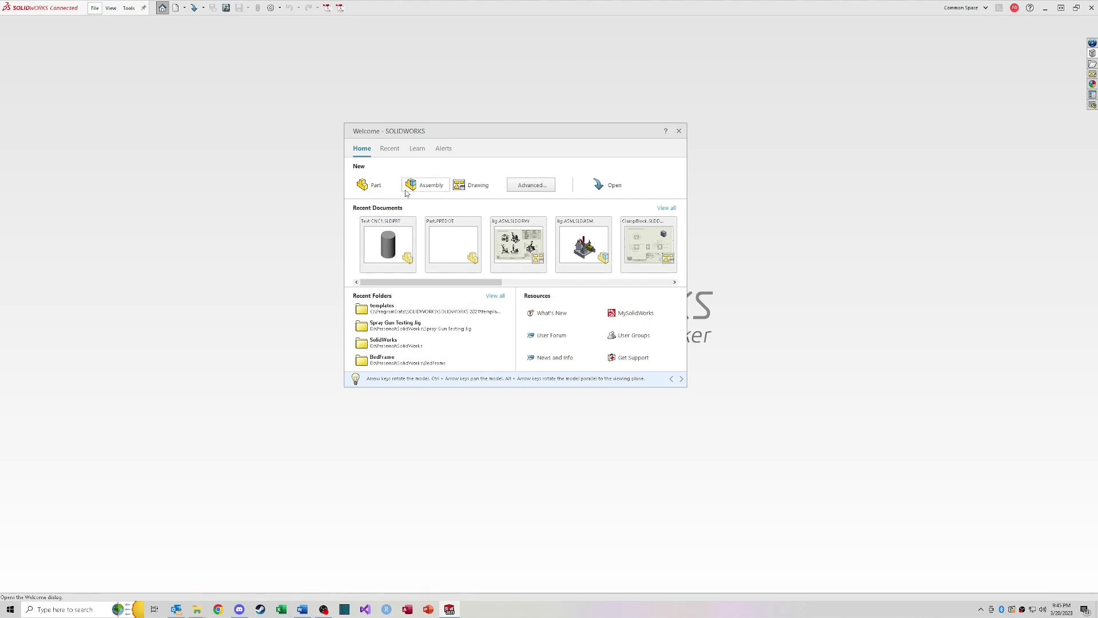
pyautogui.click(531, 184)
pyautogui.moveTo(430, 140); pyautogui.dragTo(476, 140)
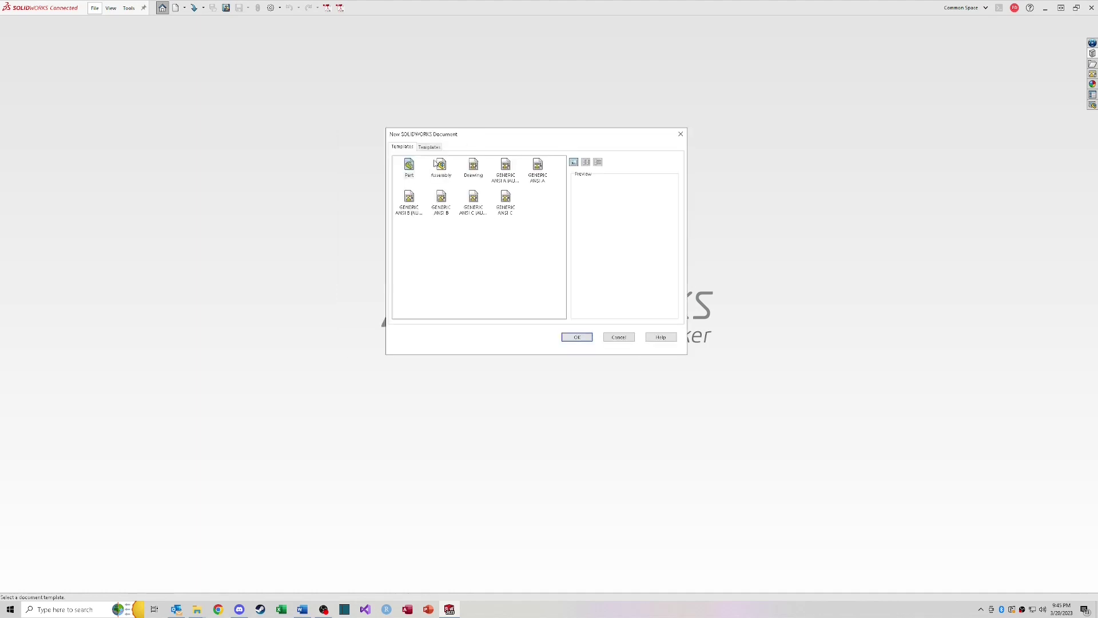
pyautogui.click(404, 175)
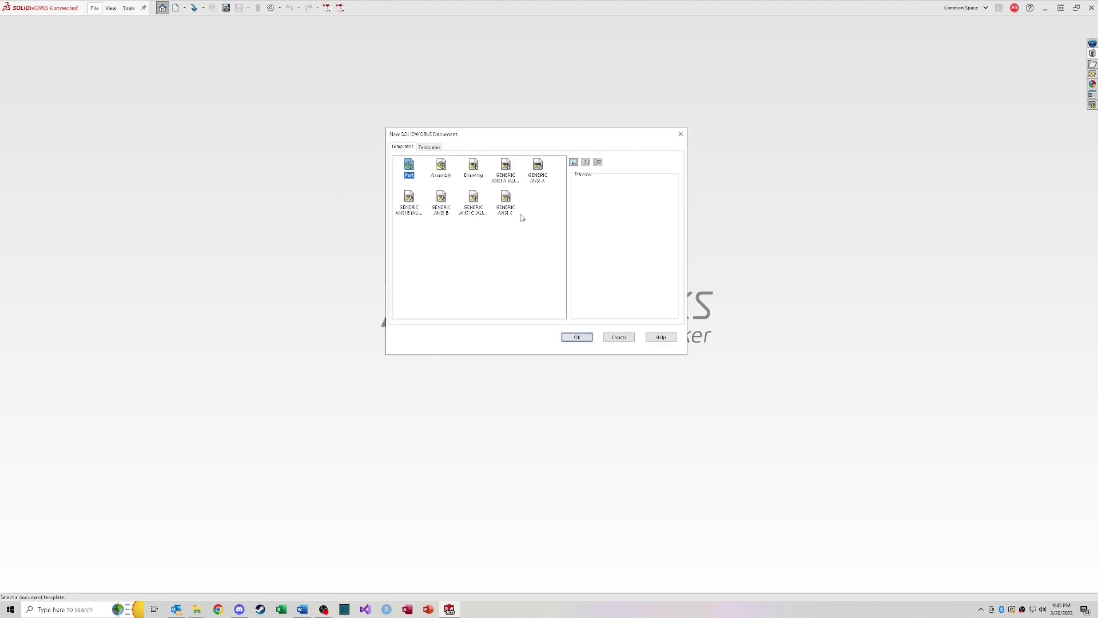
pyautogui.click(511, 203)
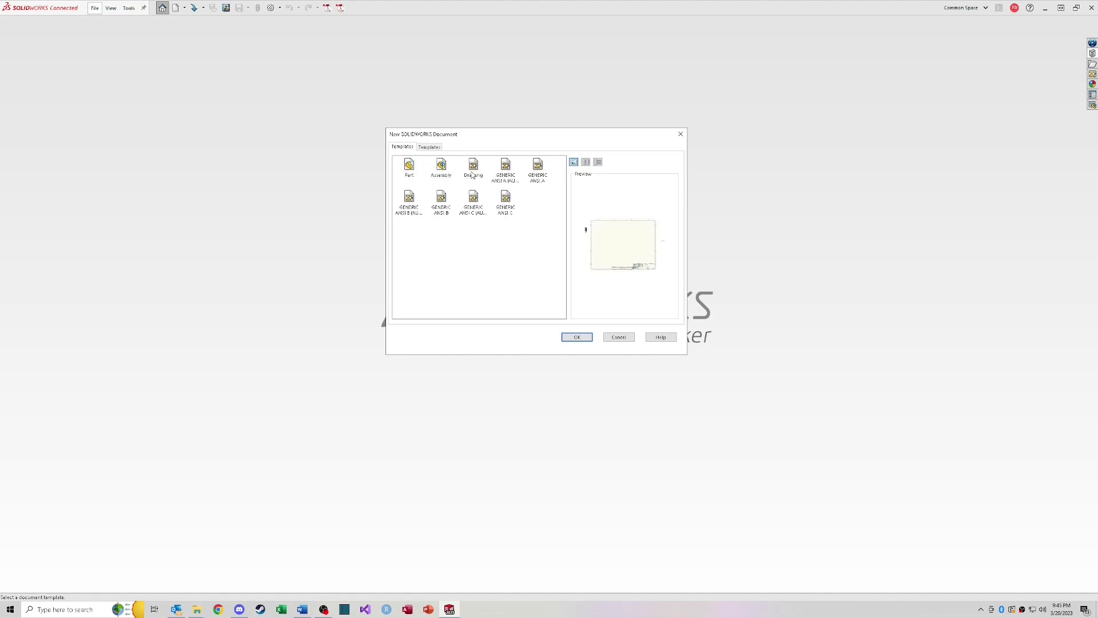
pyautogui.click(435, 148)
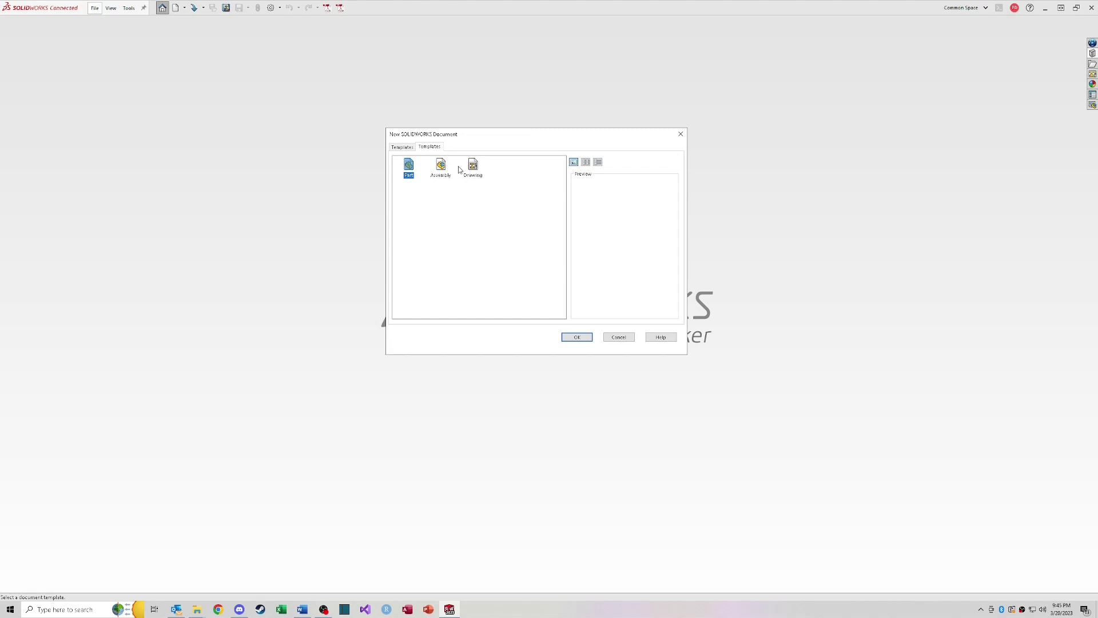
pyautogui.click(402, 147)
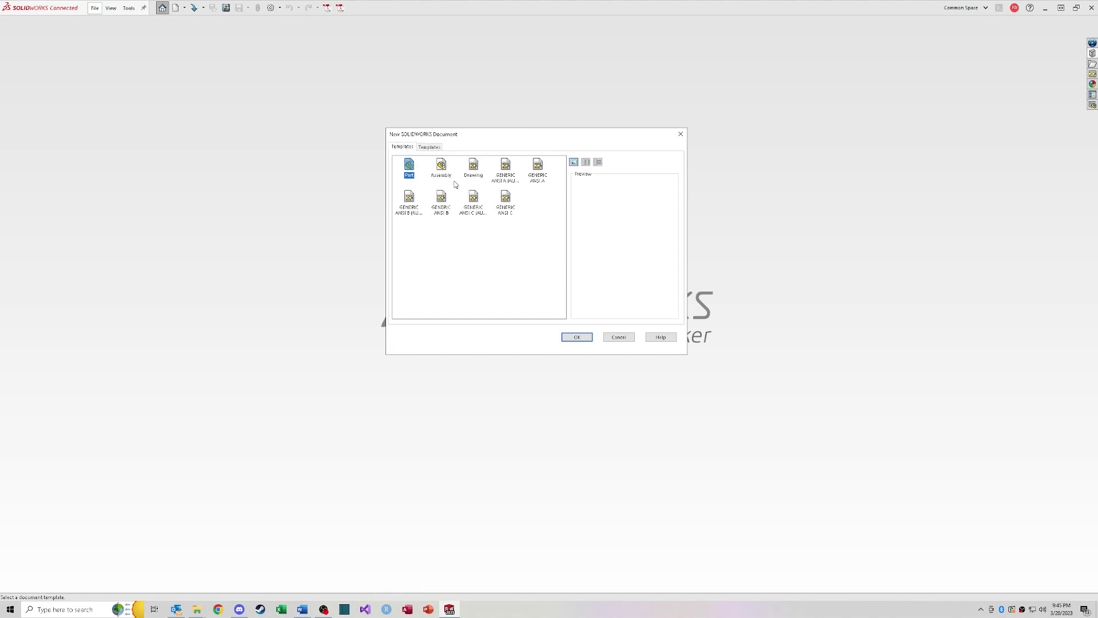
pyautogui.click(619, 338)
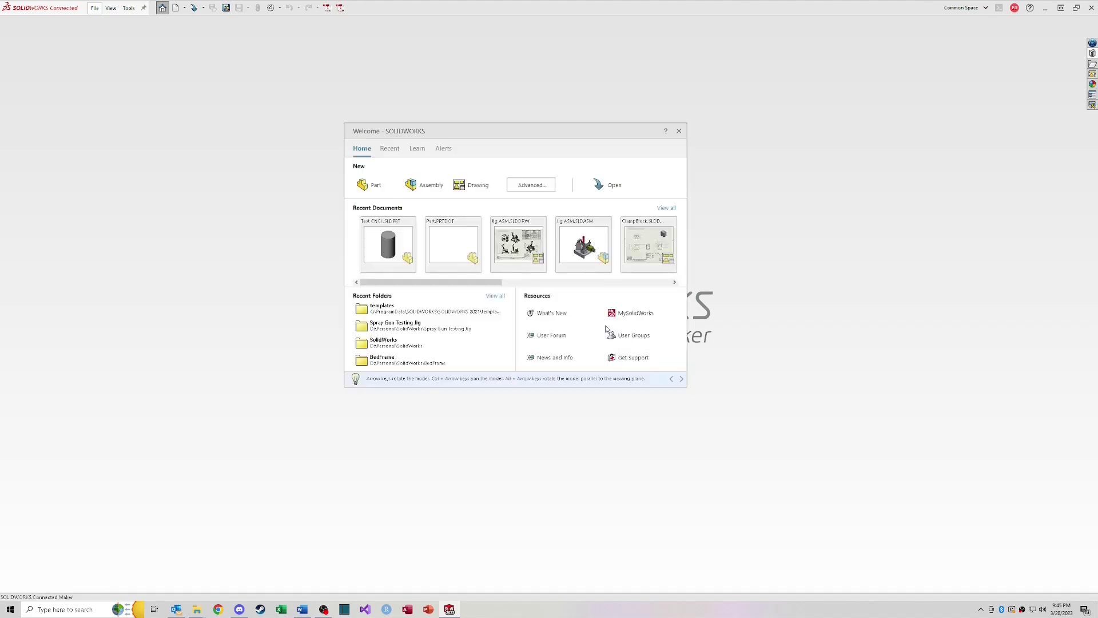
pyautogui.click(678, 131)
pyautogui.click(163, 8)
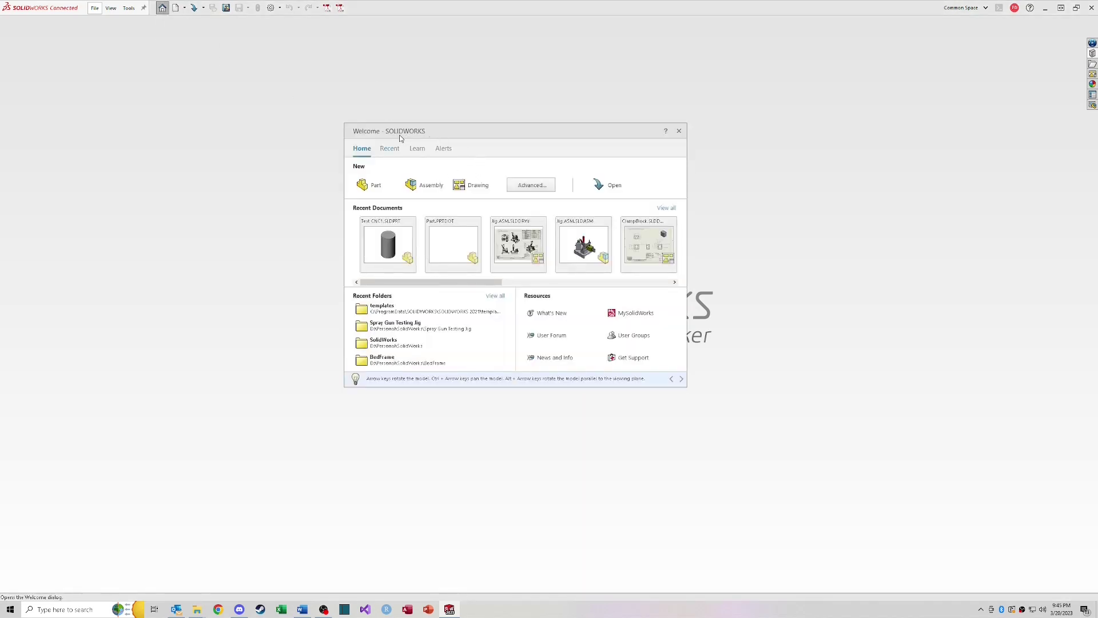
pyautogui.click(176, 9)
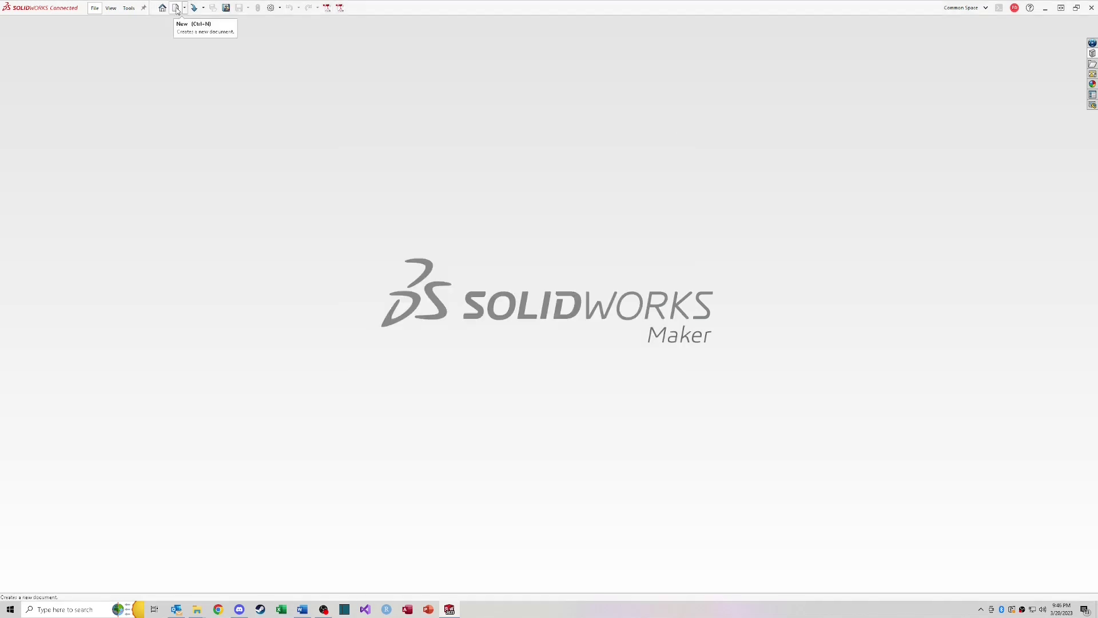
pyautogui.click(177, 9)
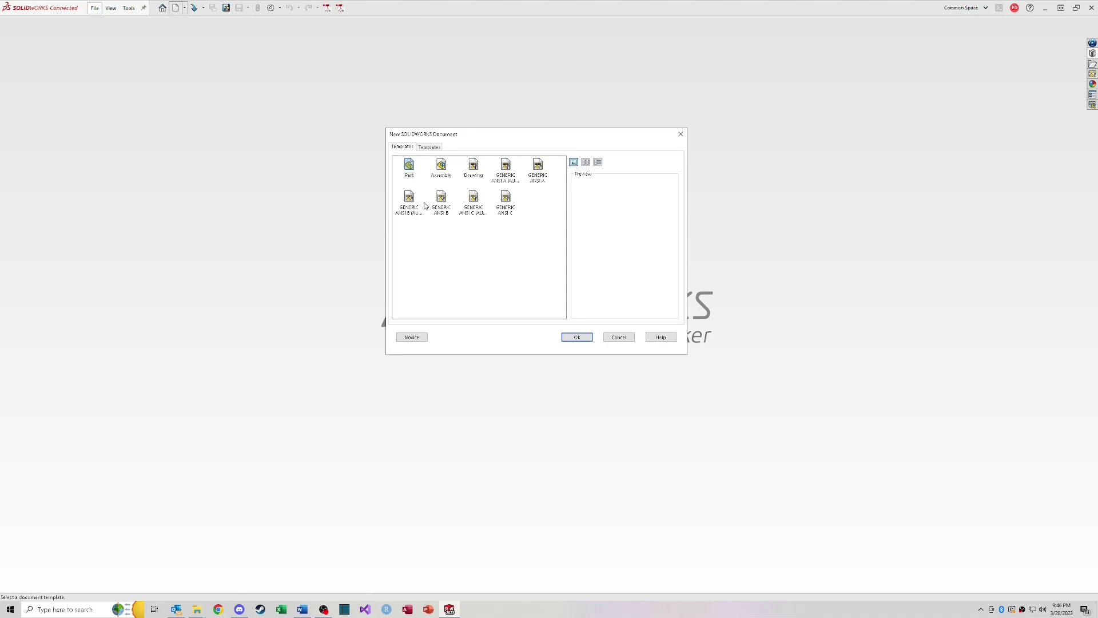
pyautogui.click(428, 147)
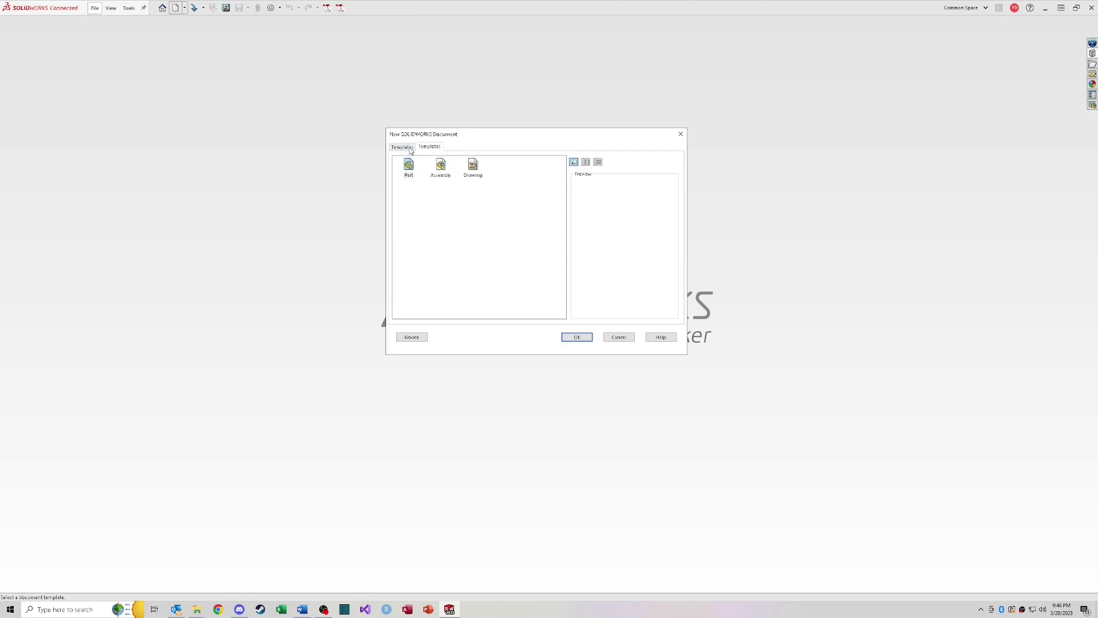
pyautogui.click(404, 148)
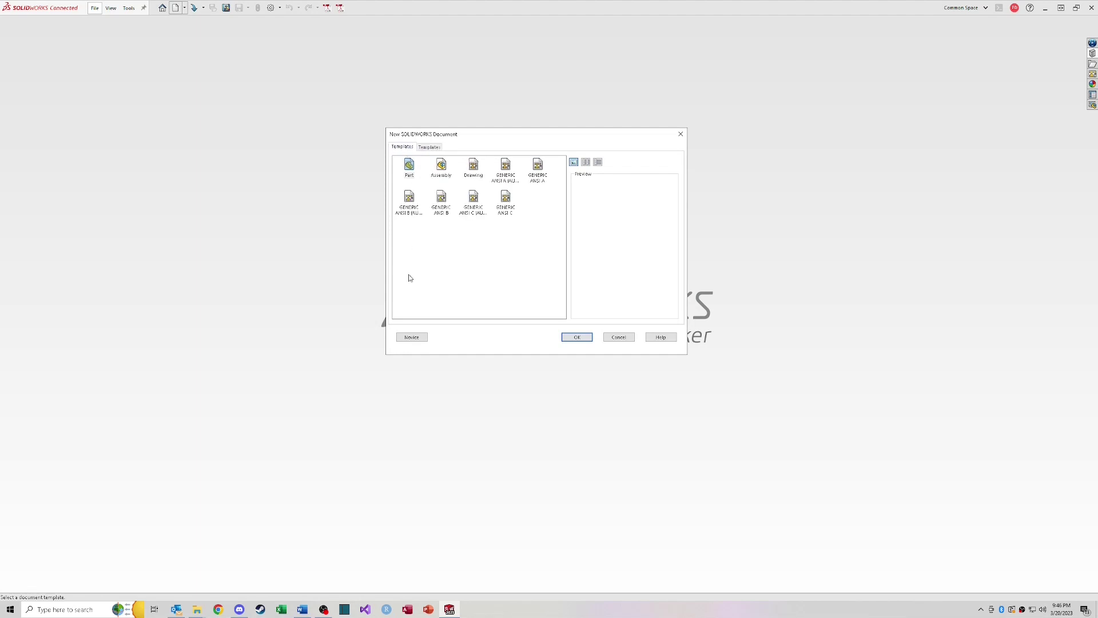
pyautogui.click(417, 338)
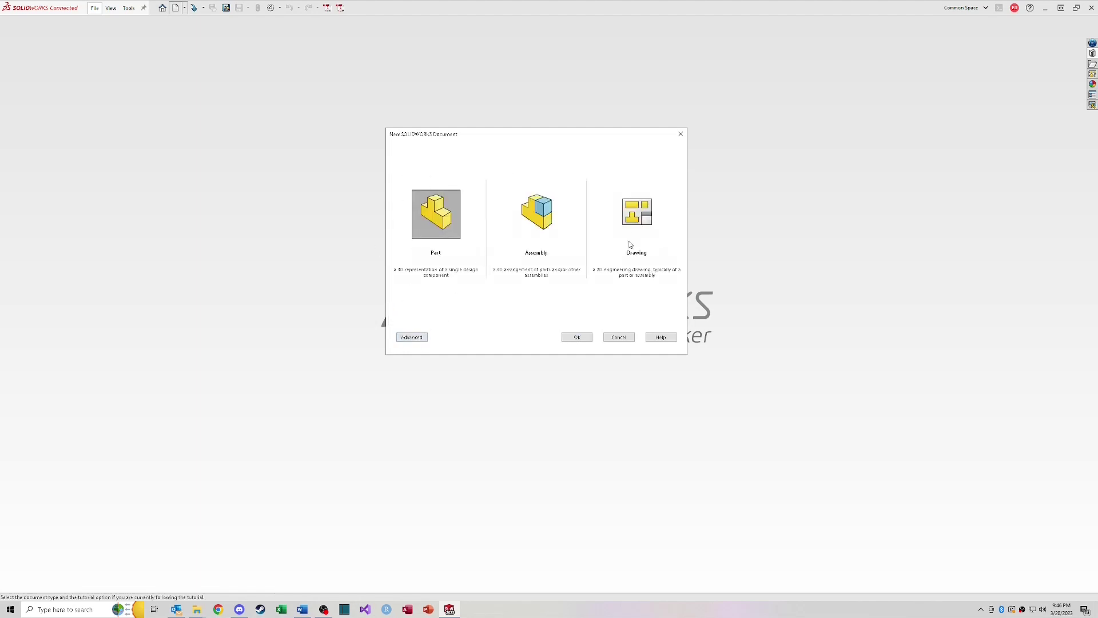
pyautogui.click(418, 337)
pyautogui.click(420, 338)
pyautogui.click(414, 337)
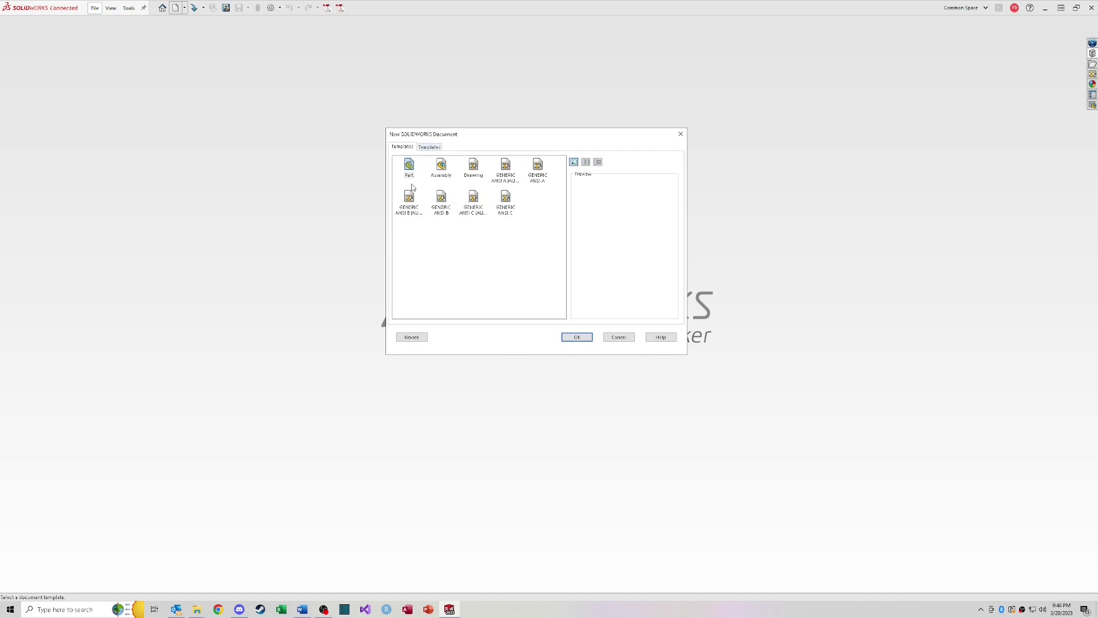
pyautogui.click(607, 337)
# Open the recent part Test CNC1.SLDPRT and orbit the cylinder to reveal its side cut.
pyautogui.click(162, 7)
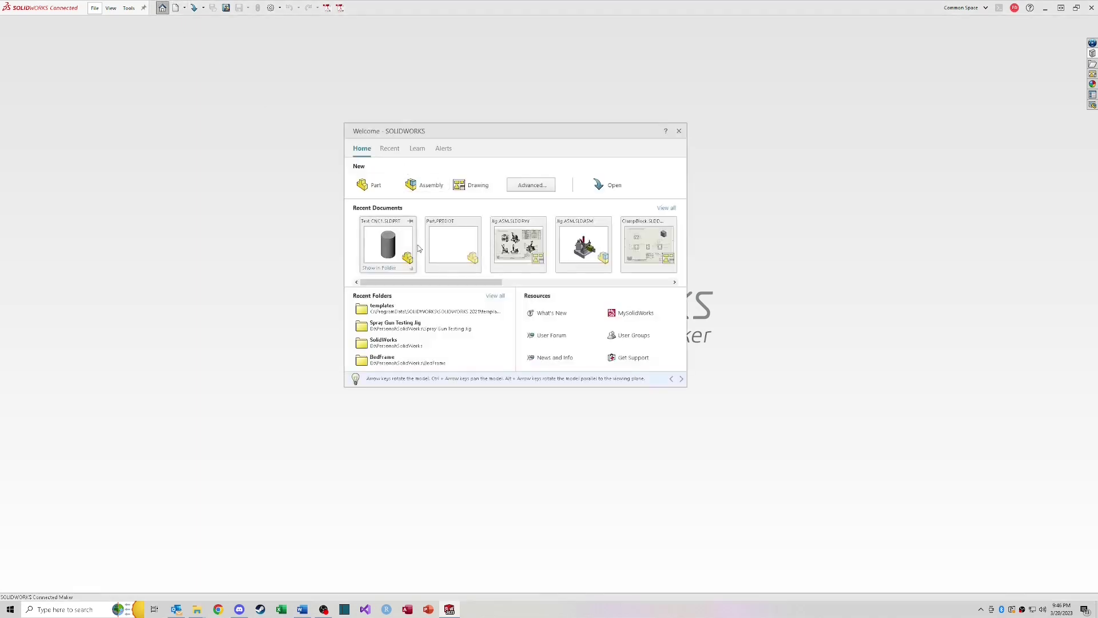
pyautogui.click(393, 247)
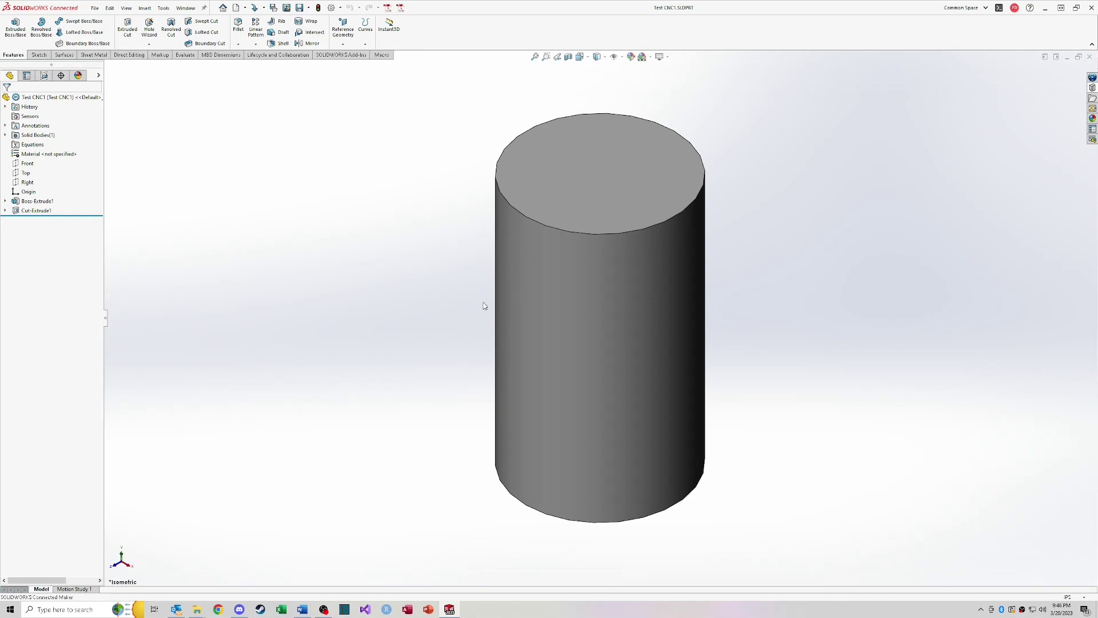
pyautogui.moveTo(484, 306); pyautogui.dragTo(518, 256, button='middle')
pyautogui.scroll(3, 518, 256)
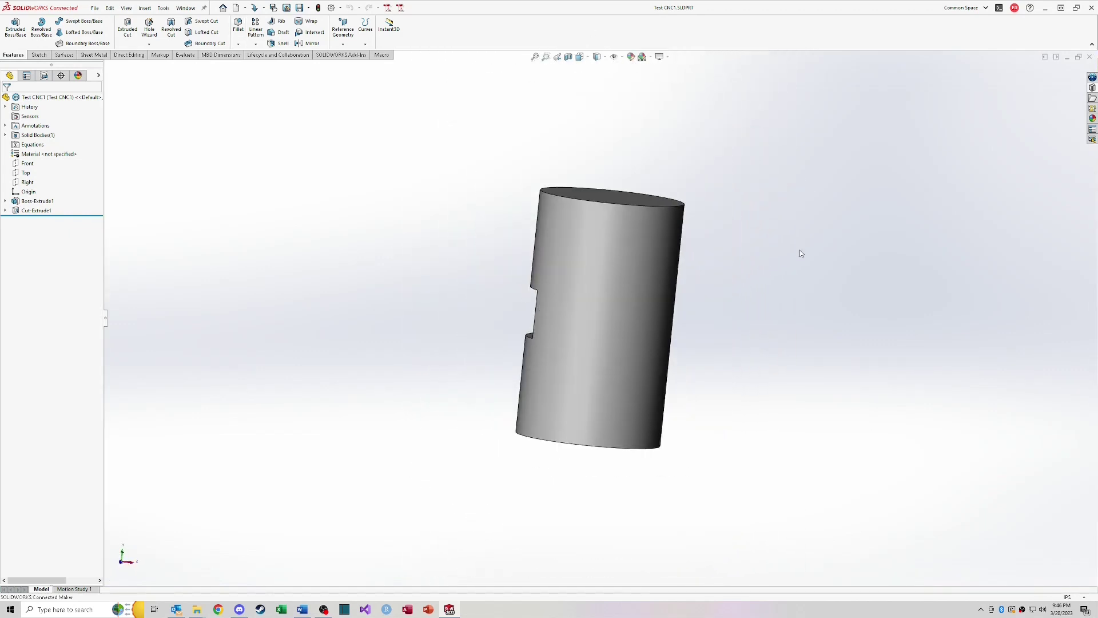
pyautogui.moveTo(610, 291); pyautogui.dragTo(634, 252, button='middle')
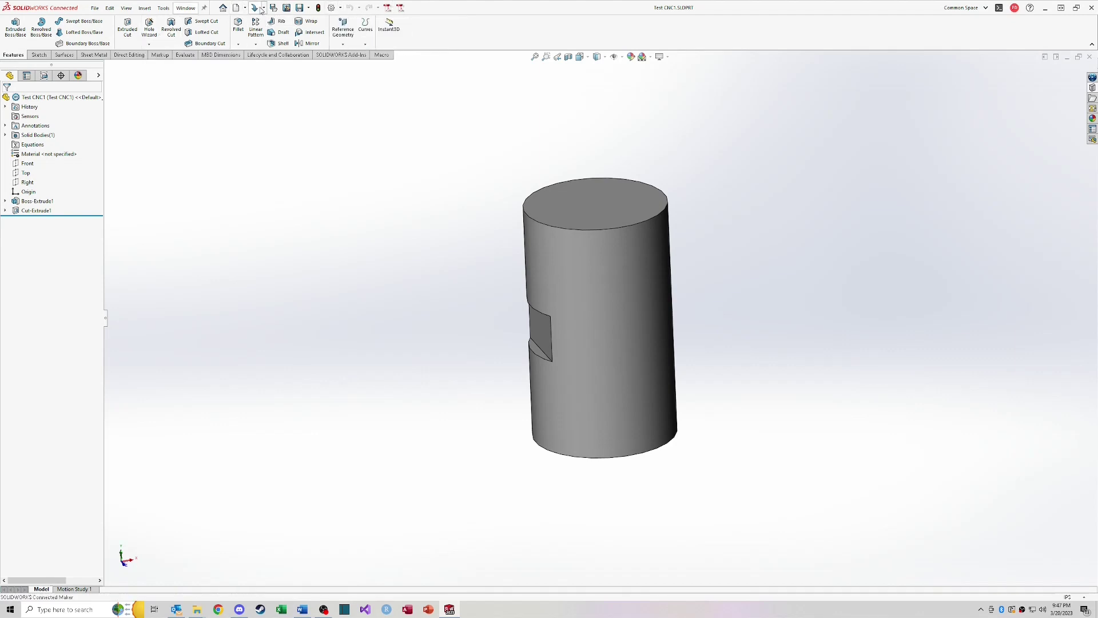
pyautogui.click(96, 8)
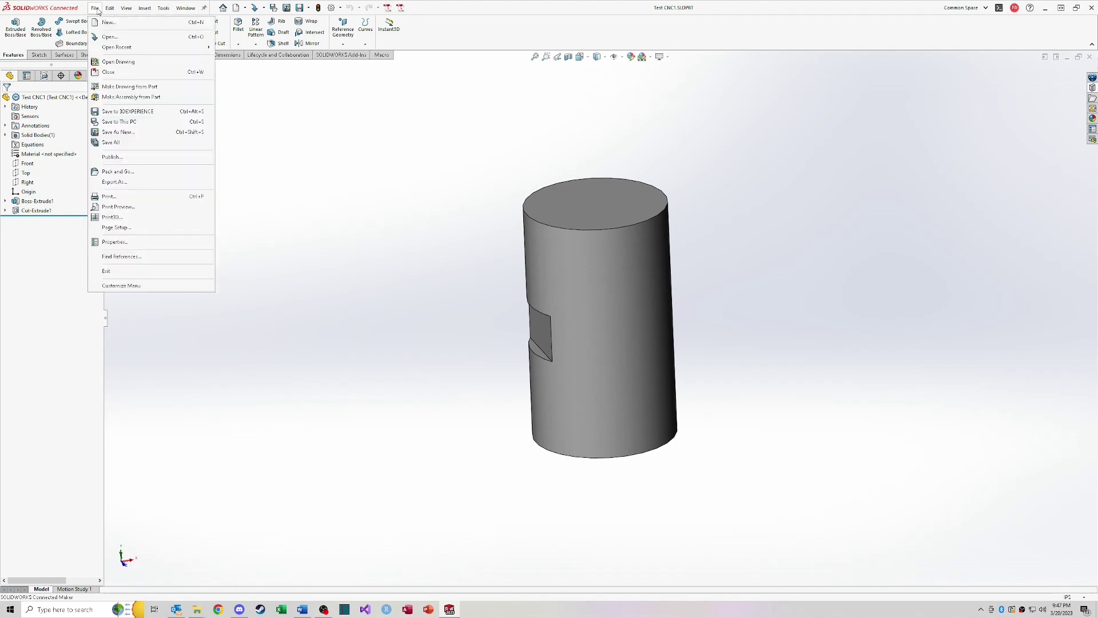
pyautogui.click(95, 8)
pyautogui.click(96, 8)
pyautogui.moveTo(109, 12)
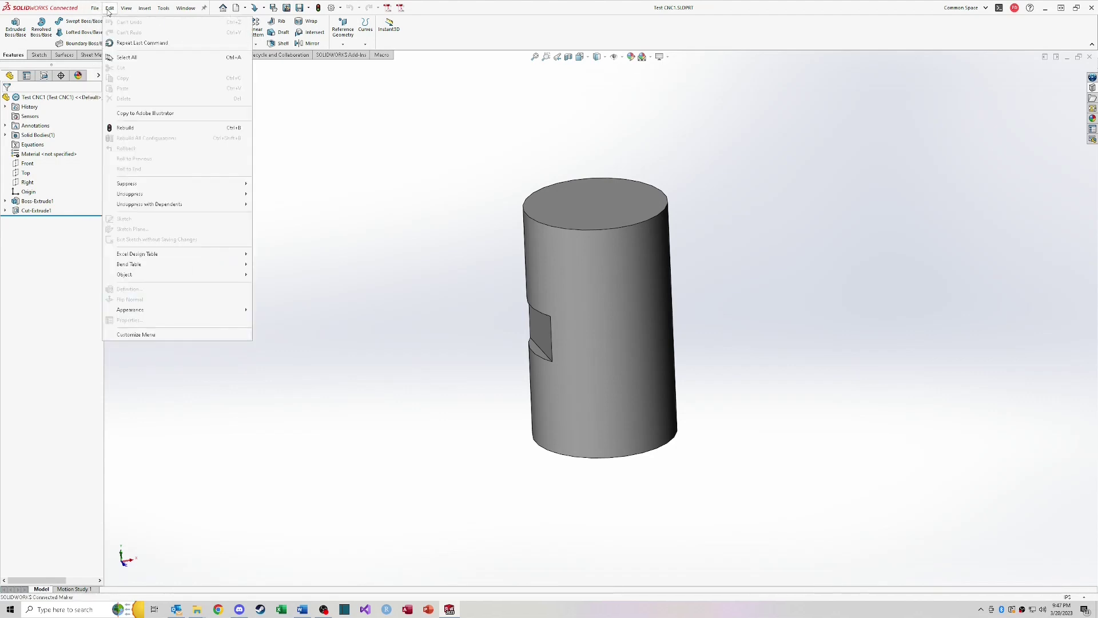
pyautogui.moveTo(142, 189)
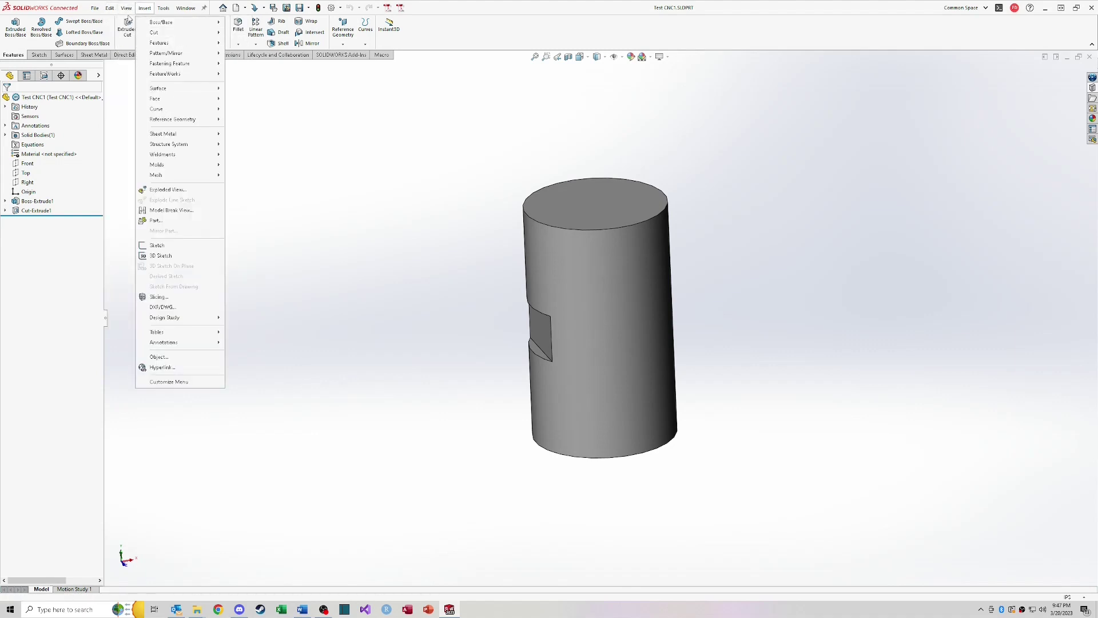
pyautogui.moveTo(139, 60)
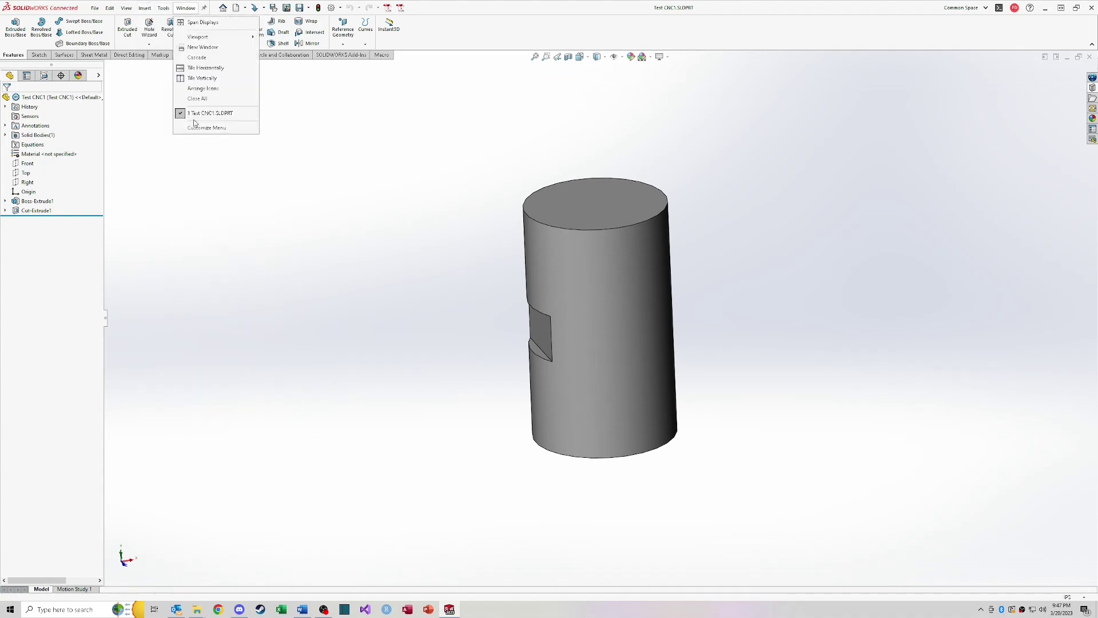
pyautogui.click(186, 8)
pyautogui.click(164, 8)
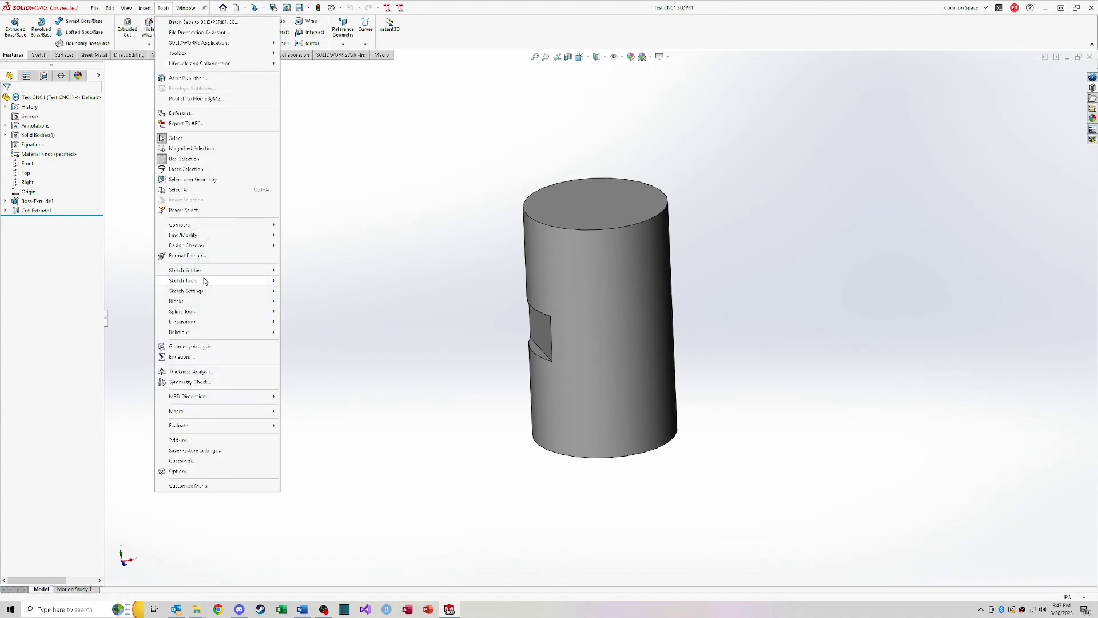
pyautogui.moveTo(207, 234)
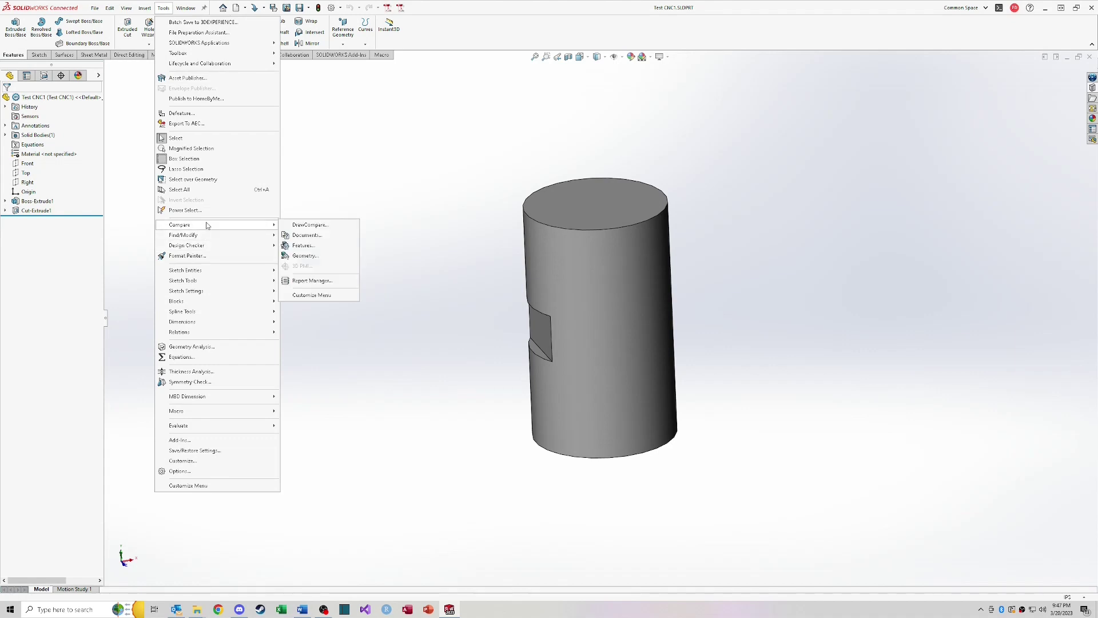
# Dismiss the open menus and switch the CommandManager to the Sketch tab.
pyautogui.click(336, 124)
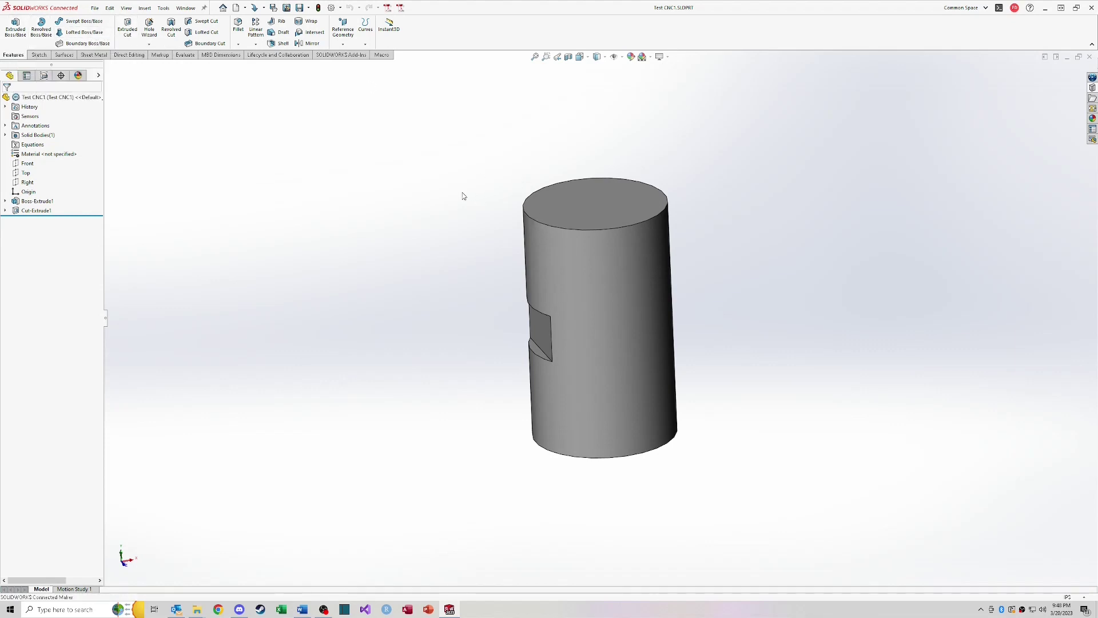
pyautogui.click(39, 55)
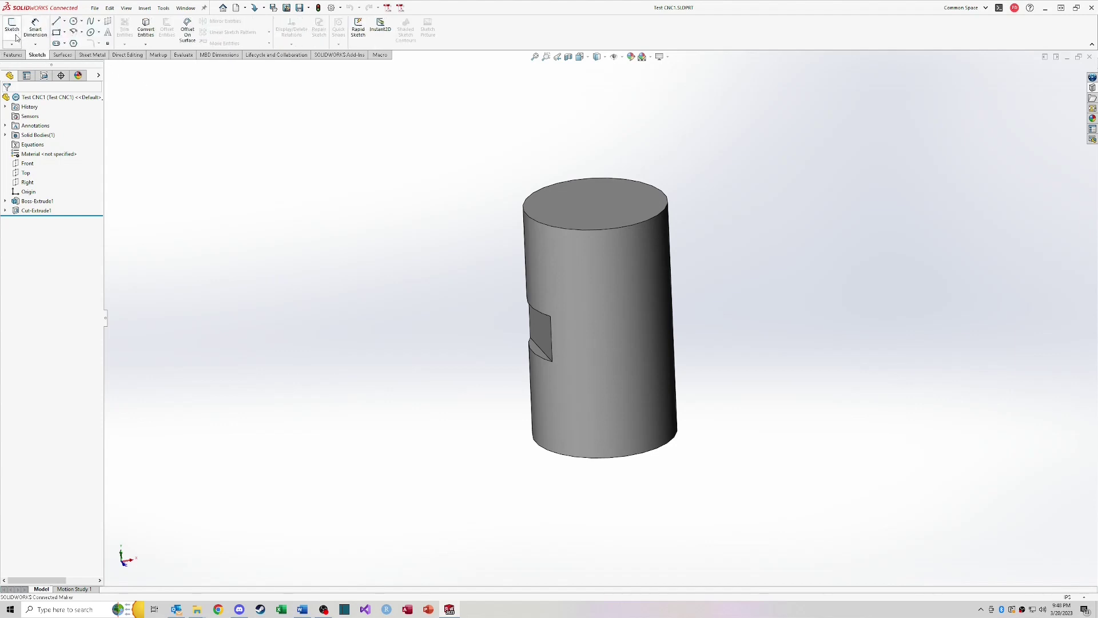
pyautogui.click(63, 55)
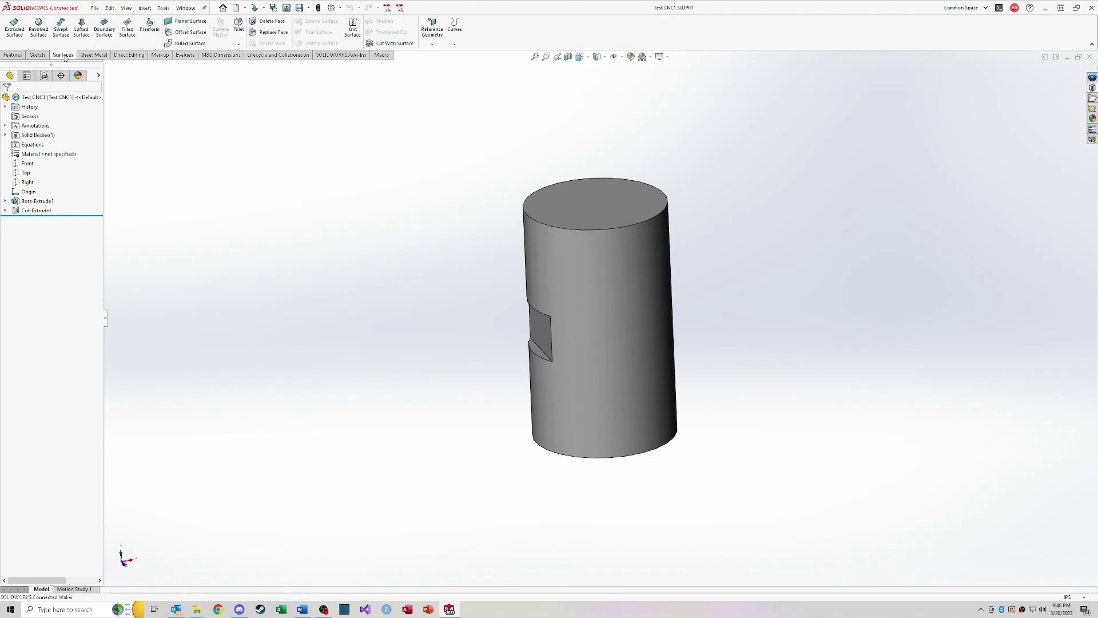
pyautogui.rightClick(66, 57)
pyautogui.moveTo(91, 82)
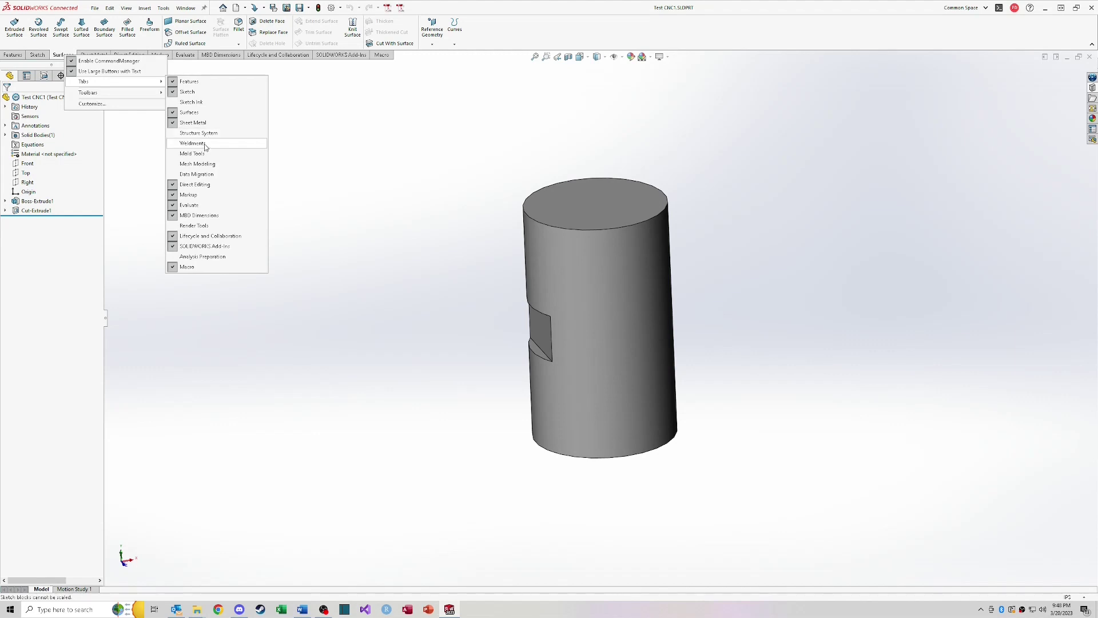
pyautogui.click(202, 114)
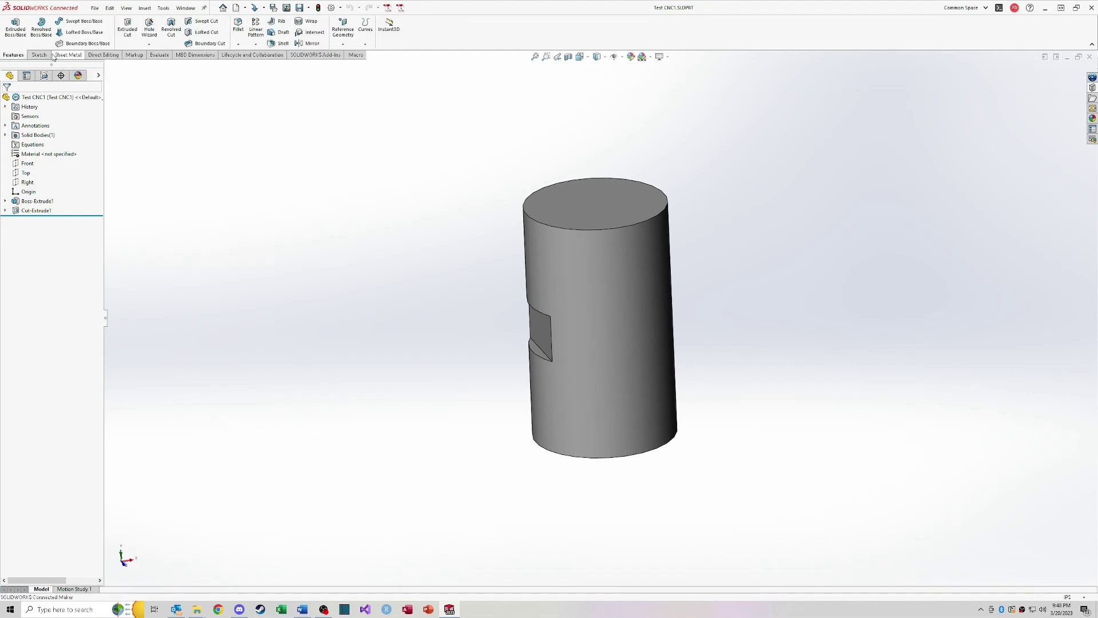
pyautogui.rightClick(67, 55)
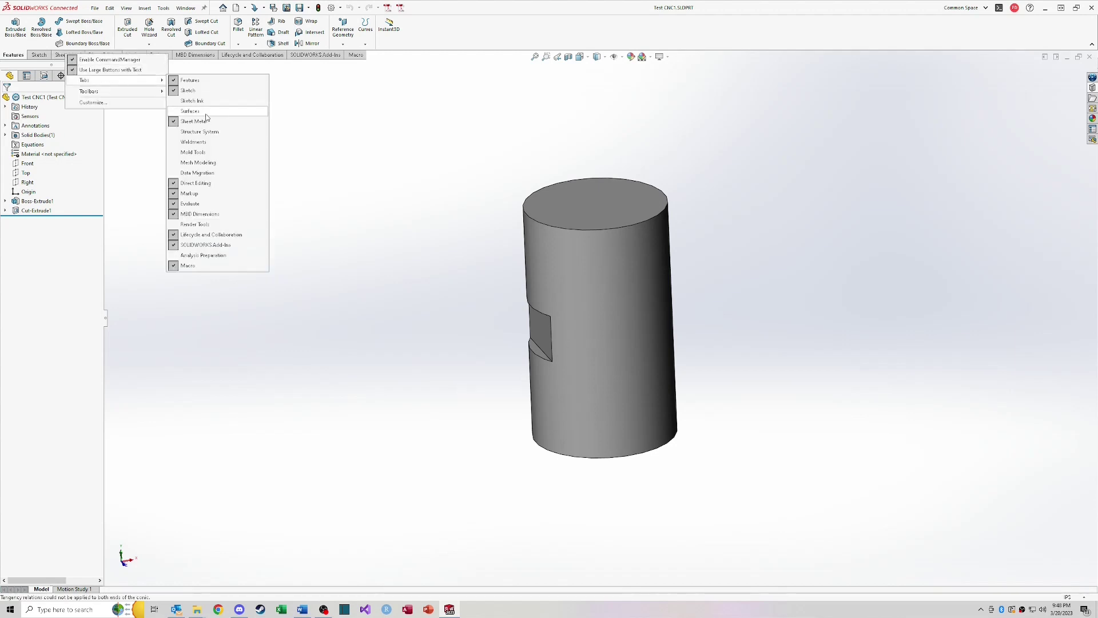
pyautogui.click(206, 114)
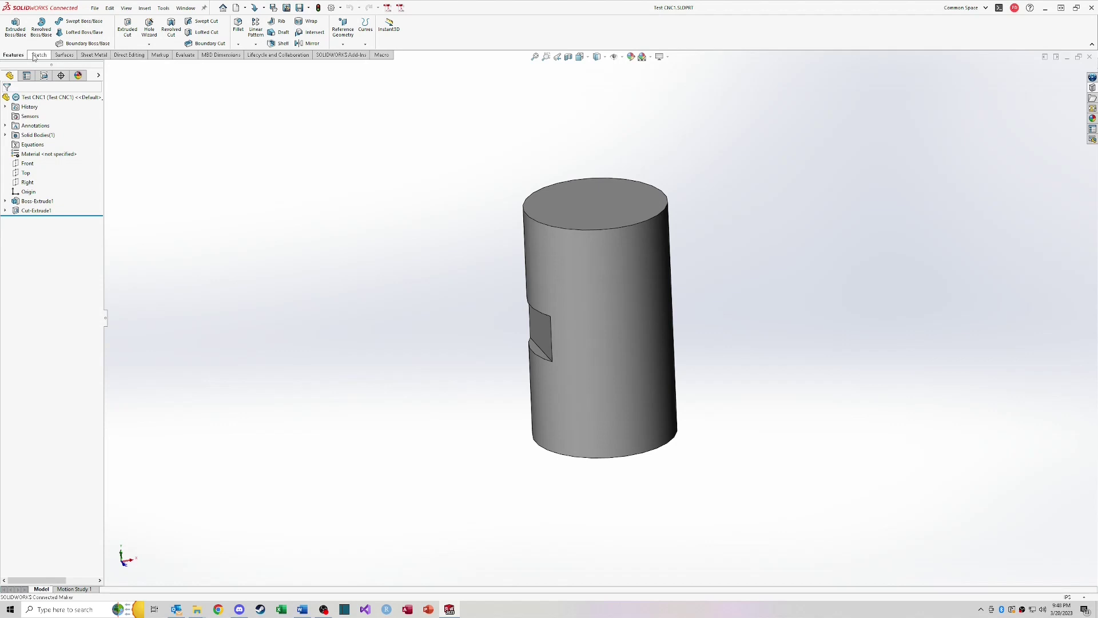
pyautogui.click(45, 58)
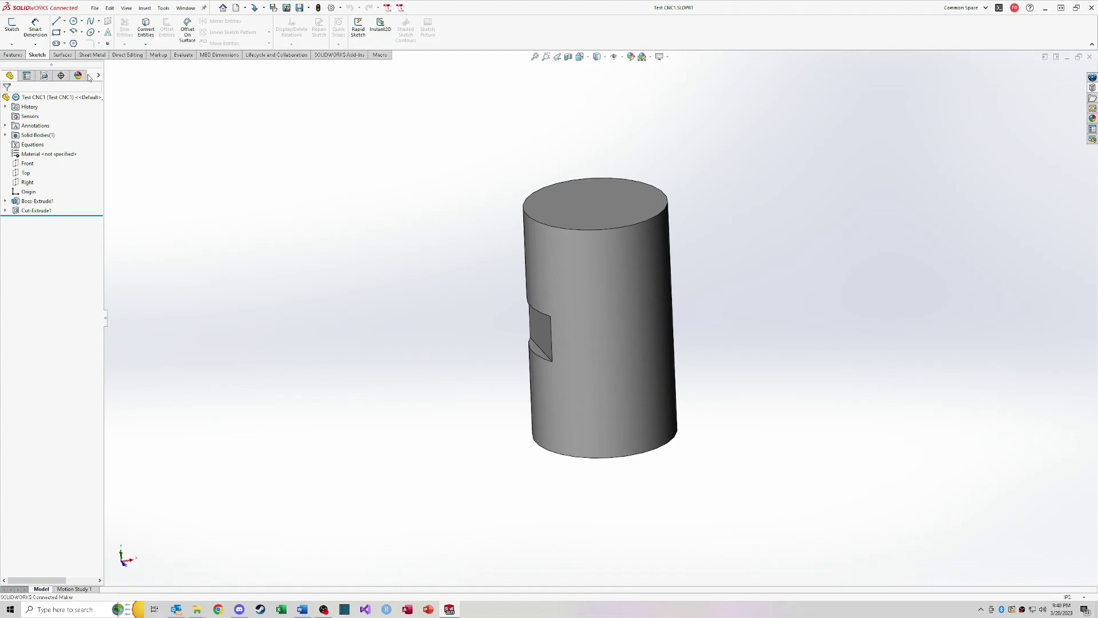
# Zoom to fit the cylinder, zoom into the side cut area, then return to the previous view.
pyautogui.click(19, 56)
pyautogui.click(44, 57)
pyautogui.moveTo(516, 92); pyautogui.dragTo(700, 43)
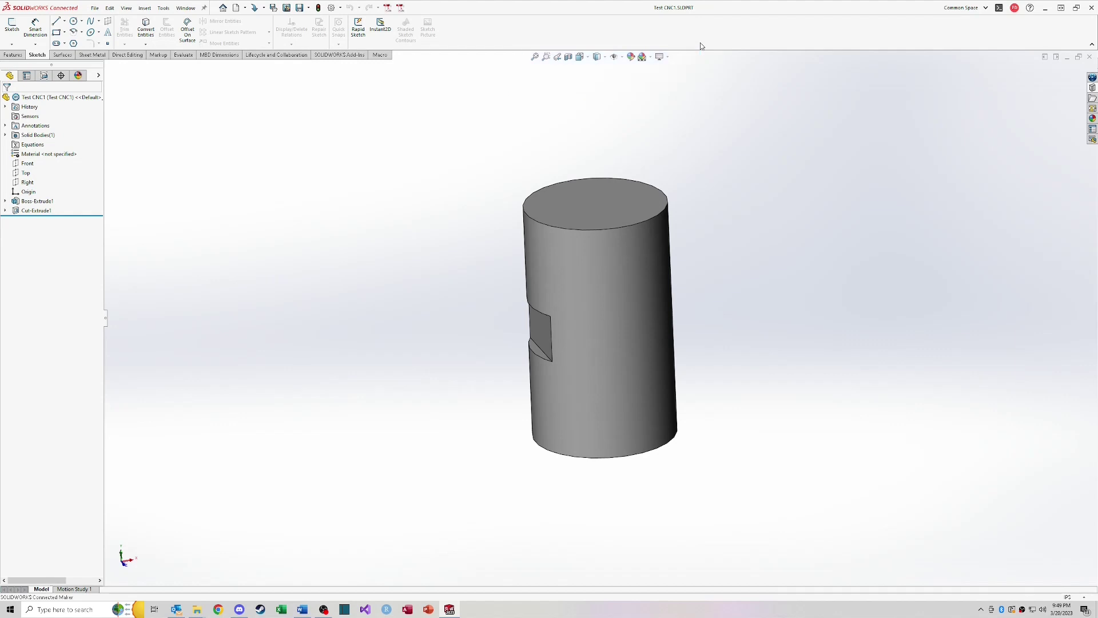
pyautogui.click(534, 57)
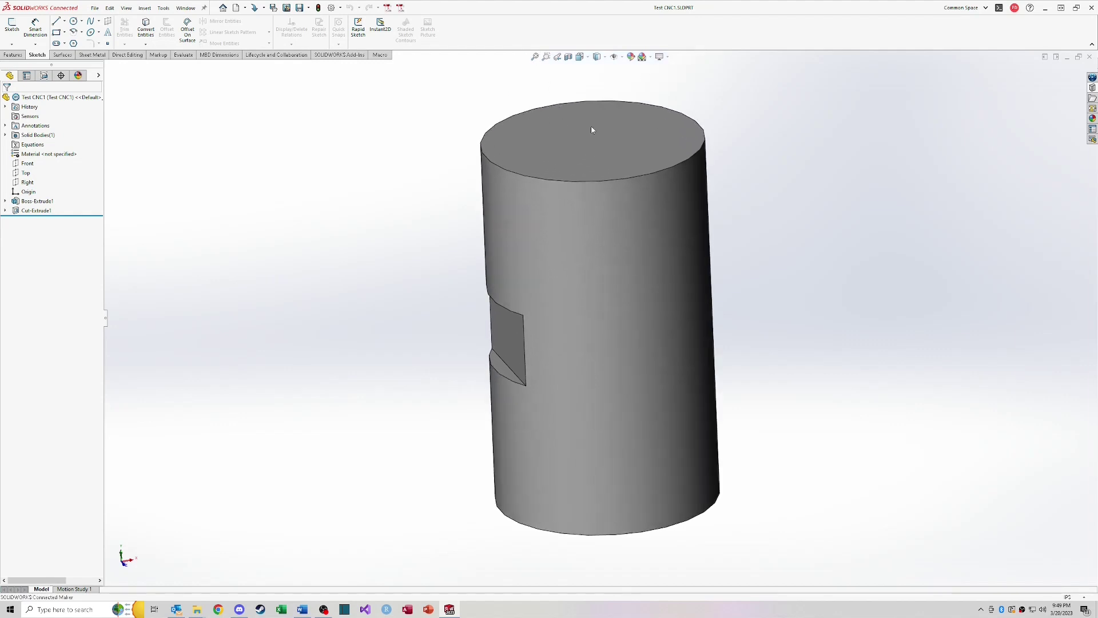
pyautogui.click(547, 56)
pyautogui.moveTo(407, 240); pyautogui.dragTo(632, 455)
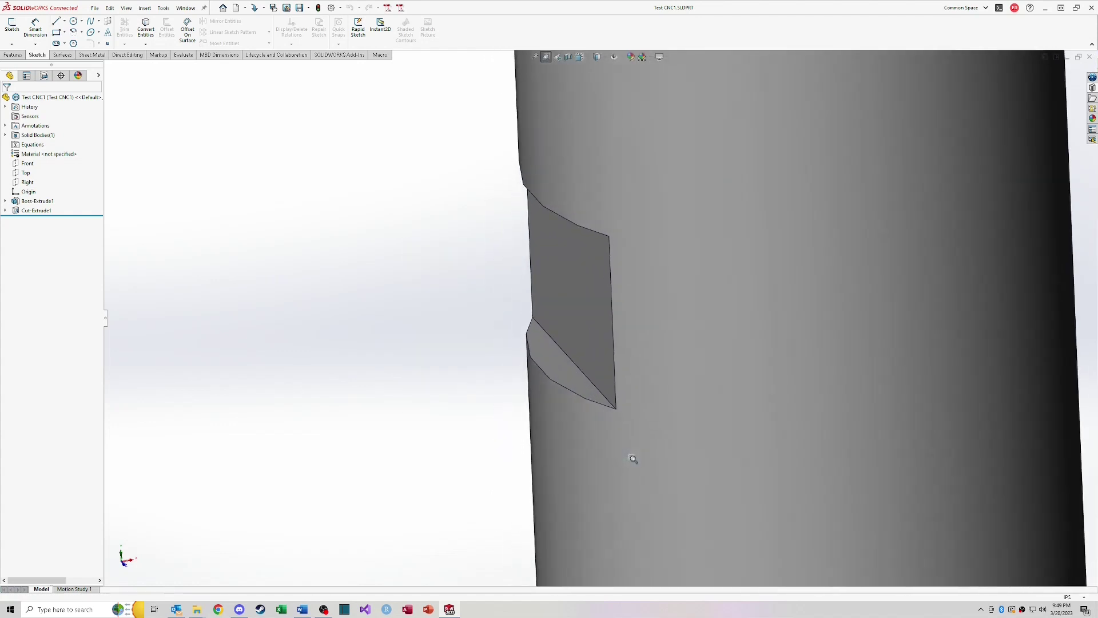
pyautogui.click(558, 58)
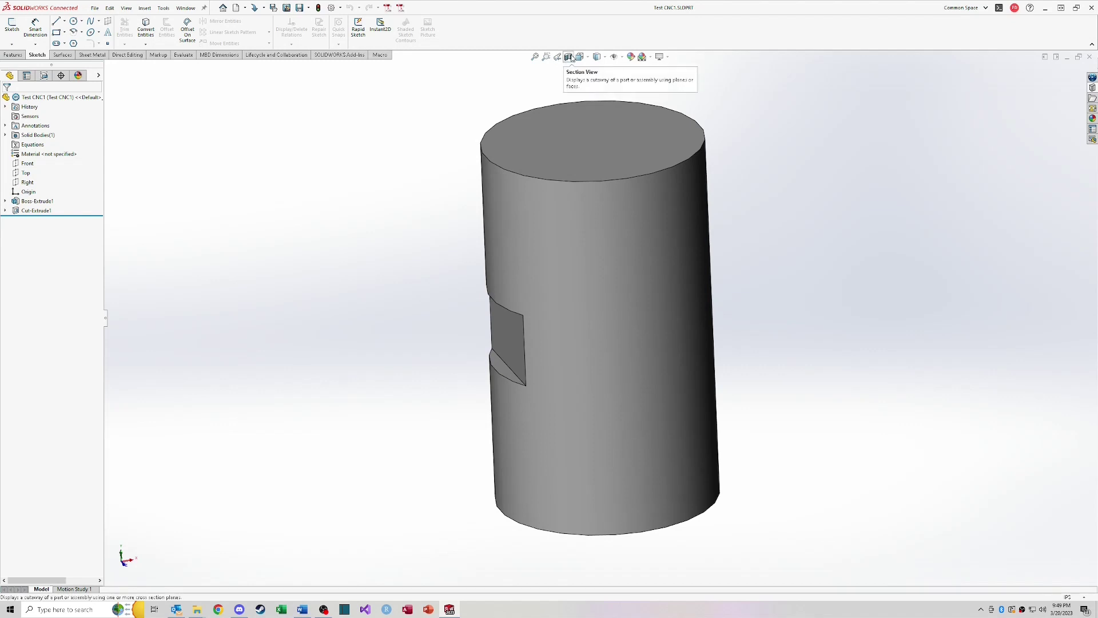
pyautogui.click(570, 58)
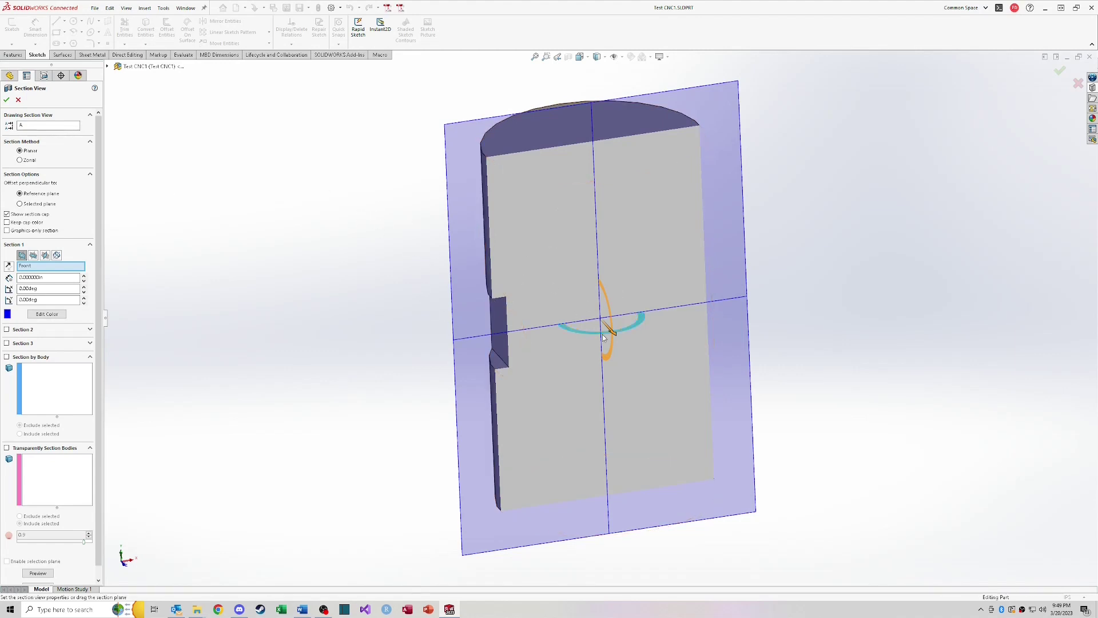
pyautogui.moveTo(589, 332); pyautogui.dragTo(615, 329)
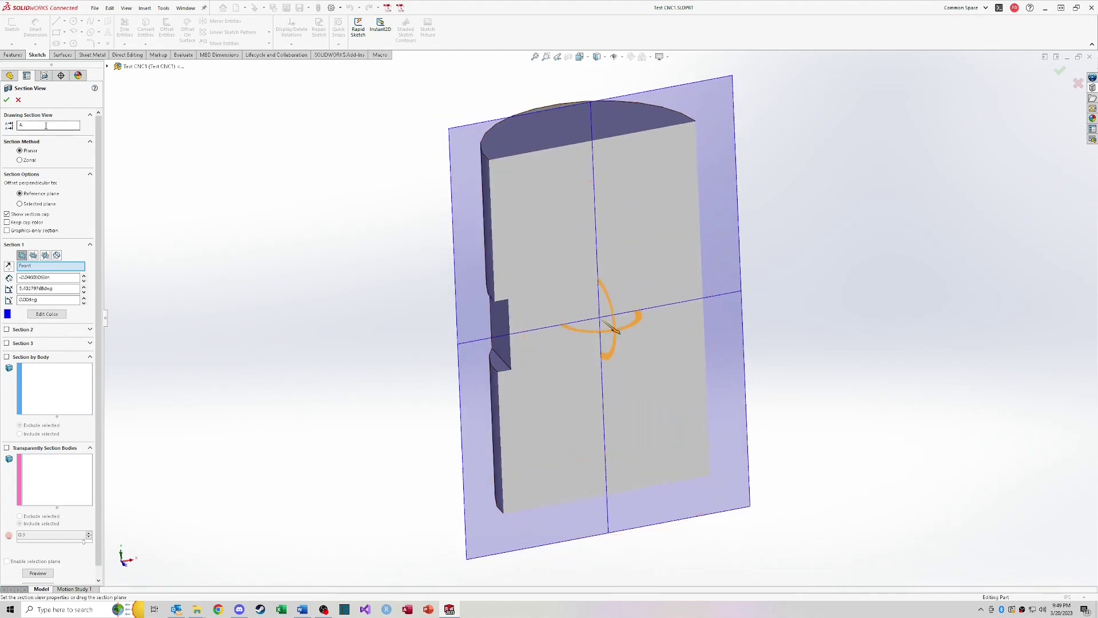
pyautogui.click(19, 101)
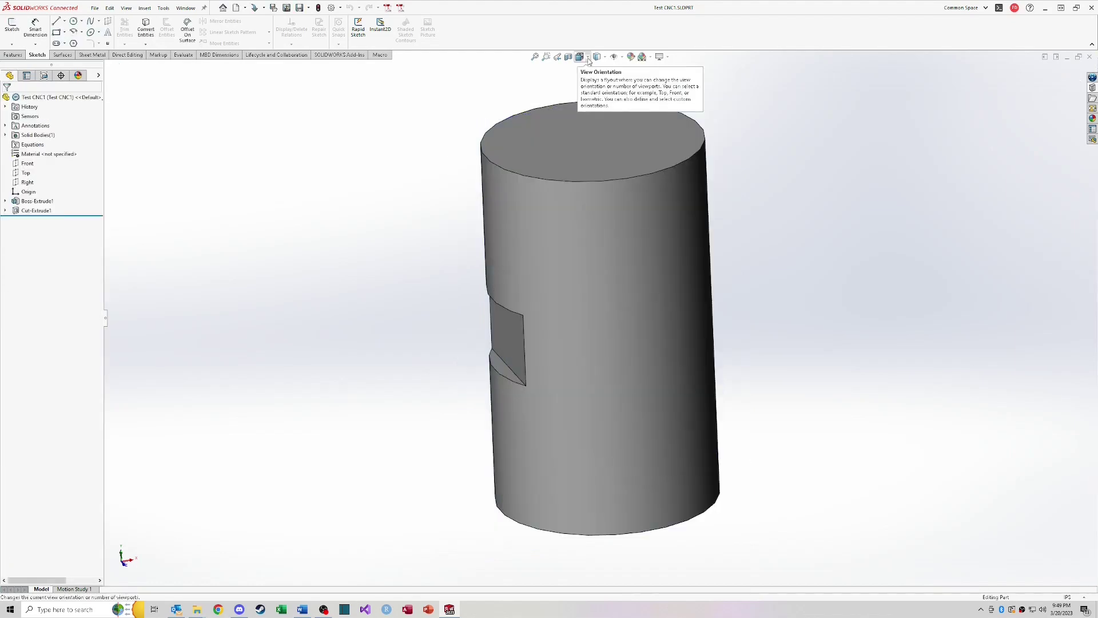
# View the cylinder from the Top, a side and a corner, then set isometric view with Ctrl+7.
pyautogui.click(579, 57)
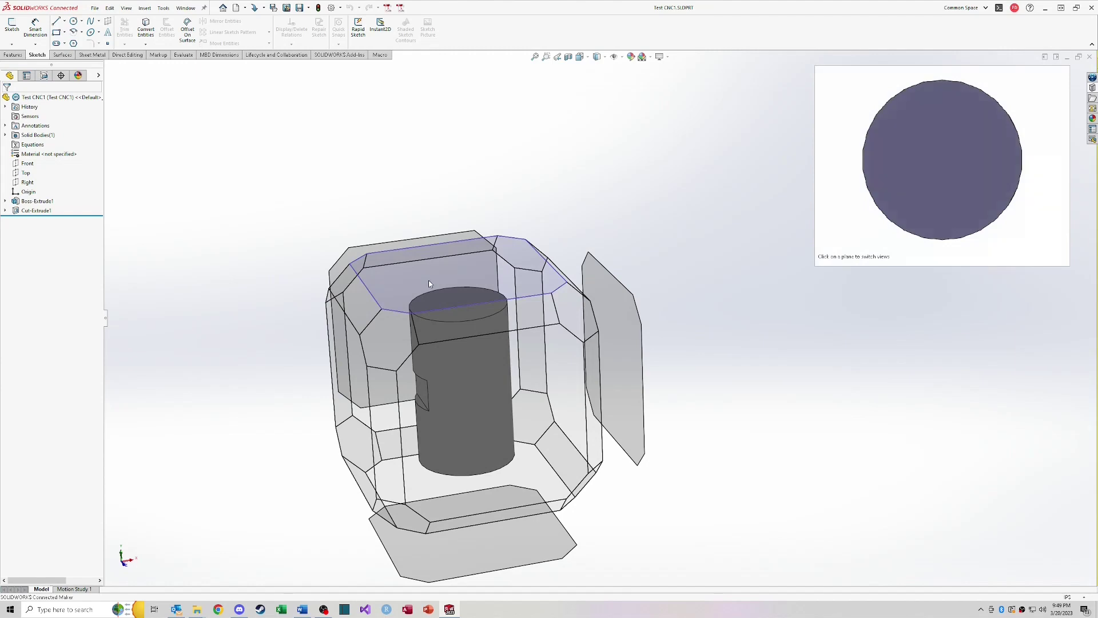
pyautogui.click(429, 281)
pyautogui.click(580, 57)
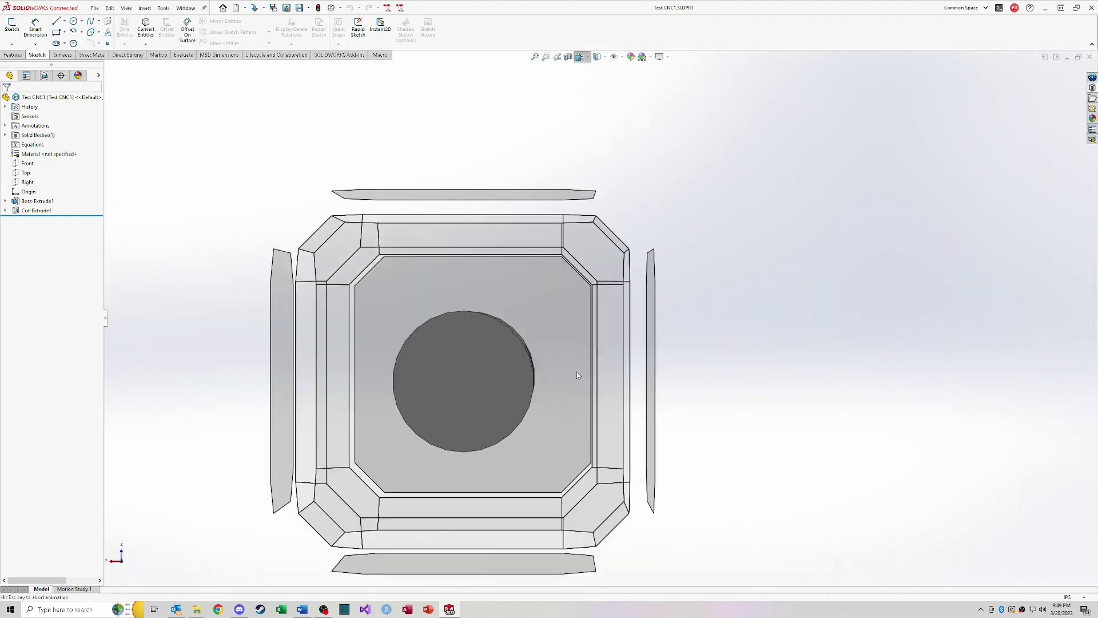
pyautogui.click(632, 359)
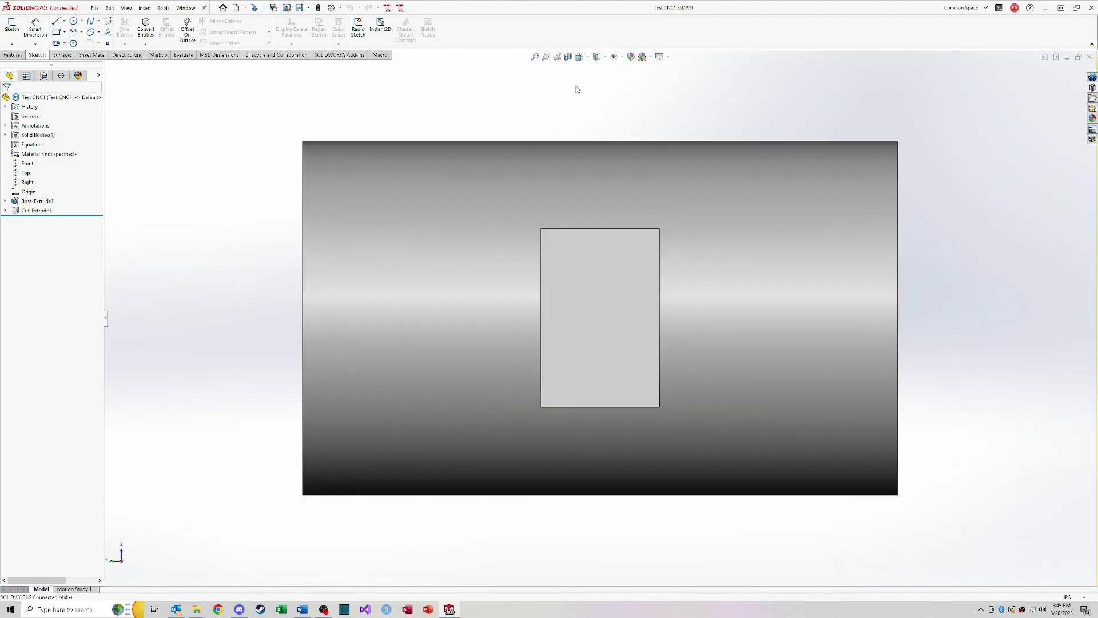
pyautogui.click(580, 58)
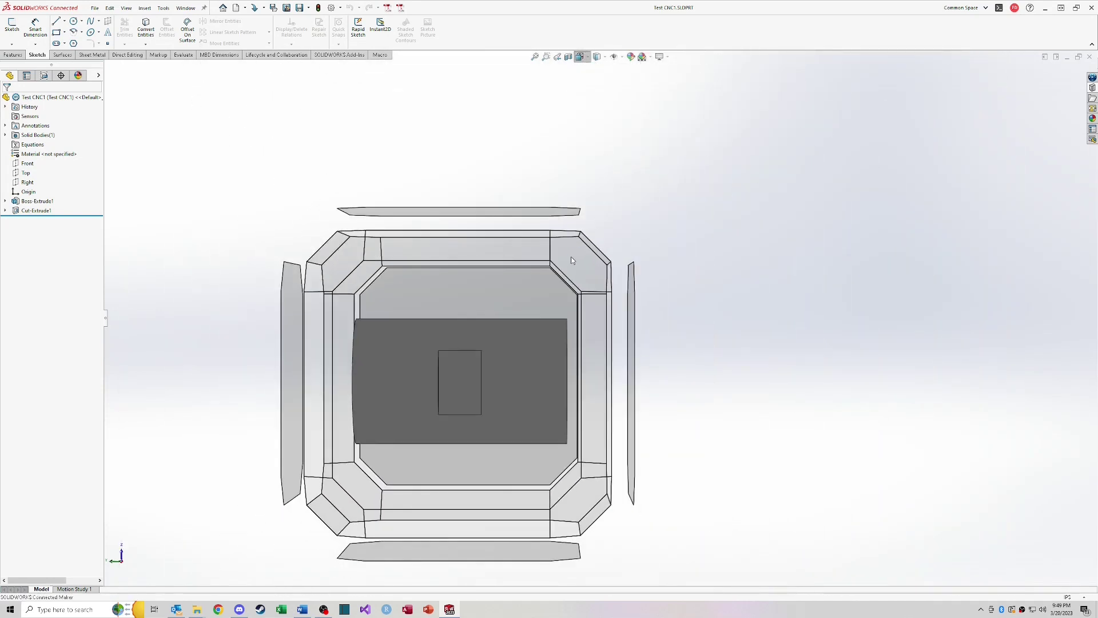
pyautogui.click(572, 261)
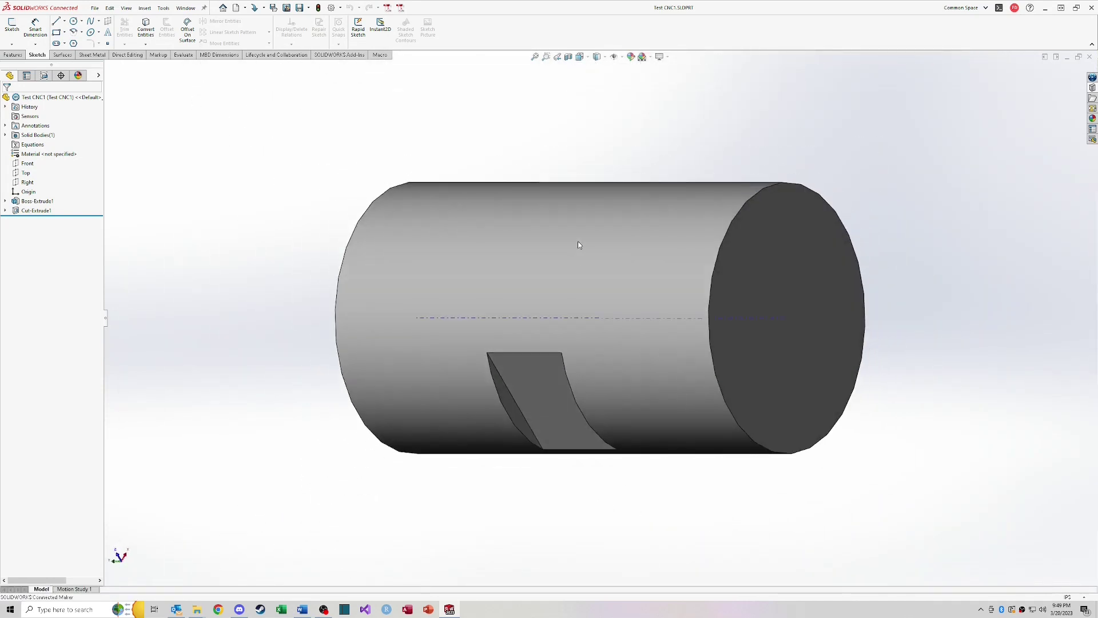
pyautogui.hotkey('ctrl', '7')
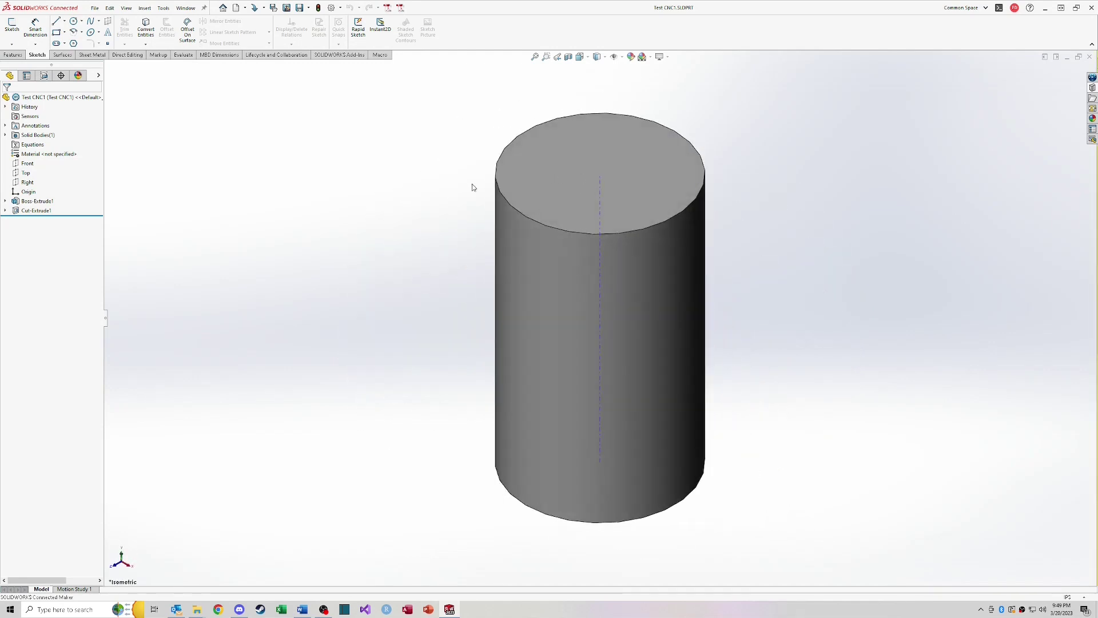
pyautogui.scroll(3, 568, 192)
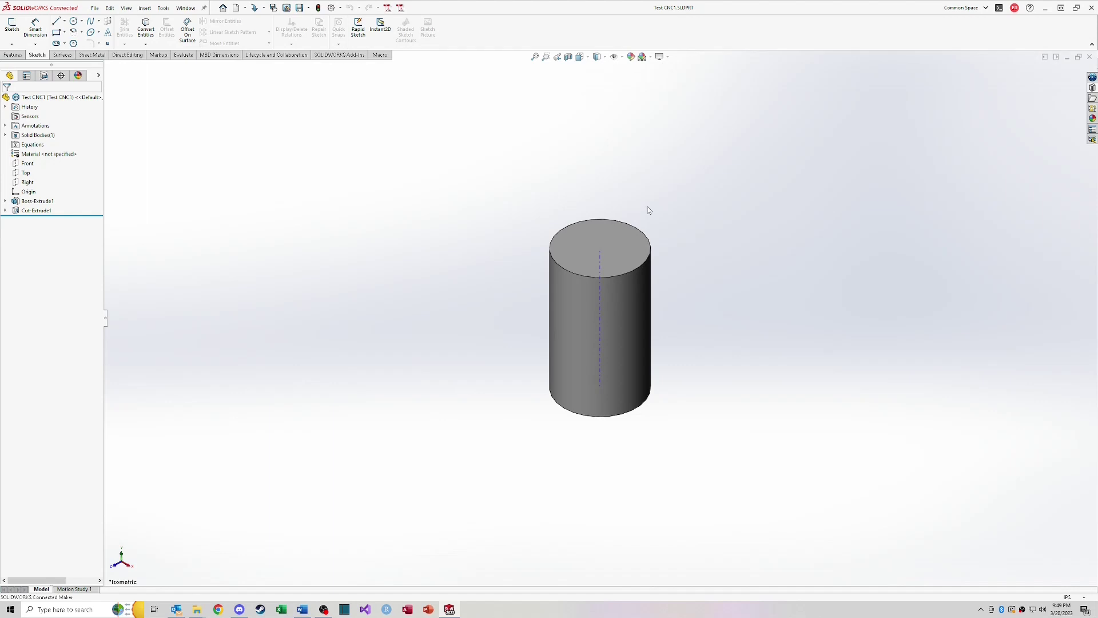
pyautogui.scroll(-3, 647, 207)
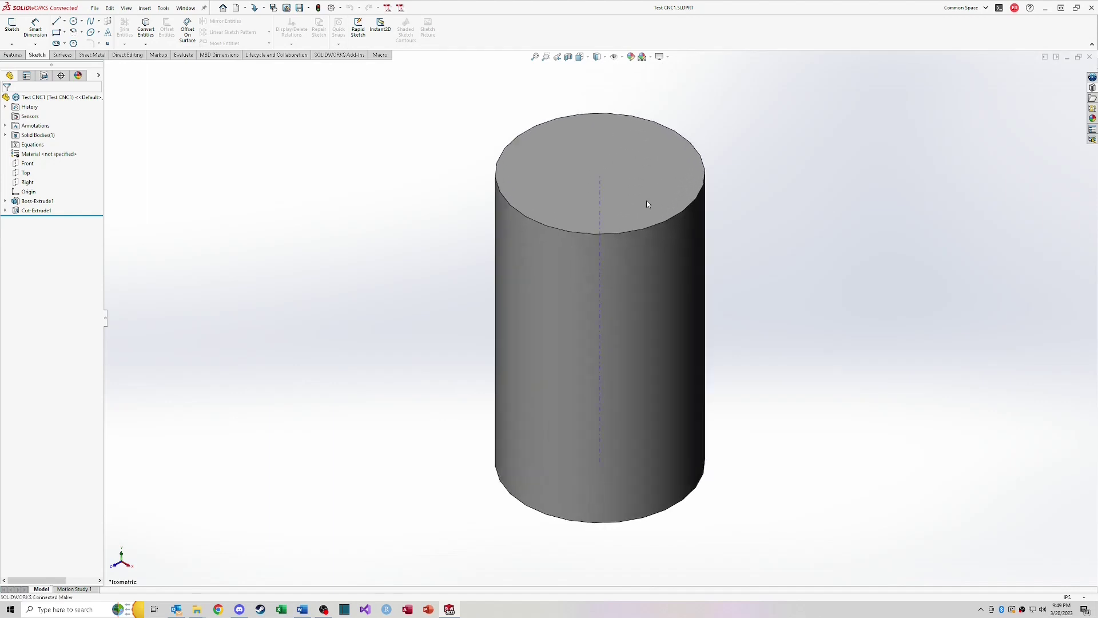
# Cycle the cylinder through Shaded, Hidden Lines Removed, Hidden Lines Visible and Wireframe, orbiting to inspect it.
pyautogui.click(598, 56)
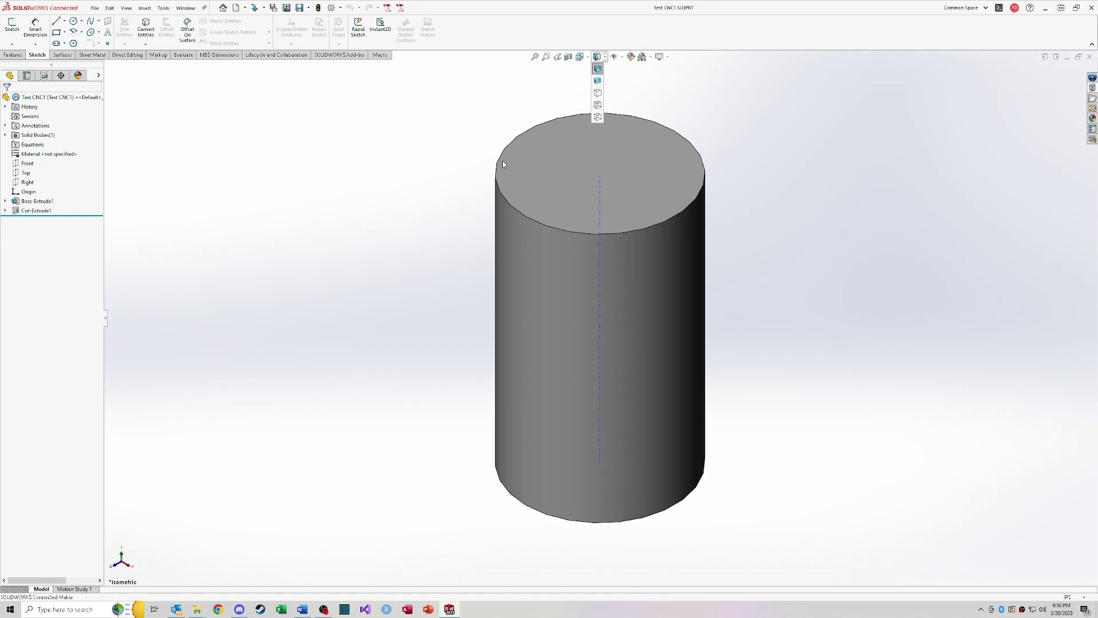
pyautogui.click(598, 81)
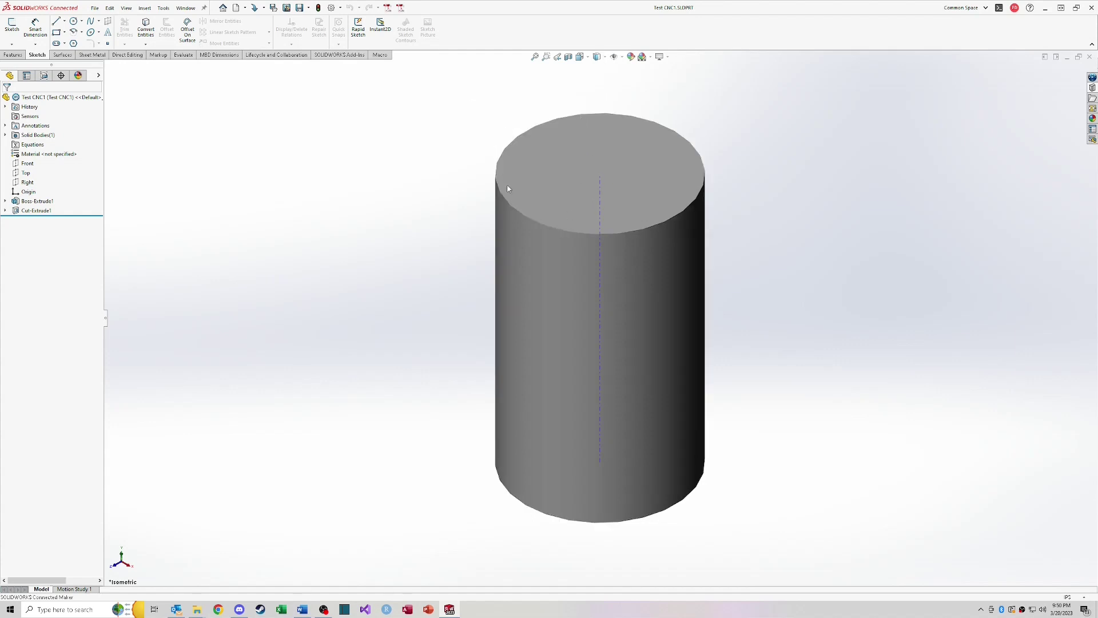
pyautogui.click(600, 59)
pyautogui.click(600, 94)
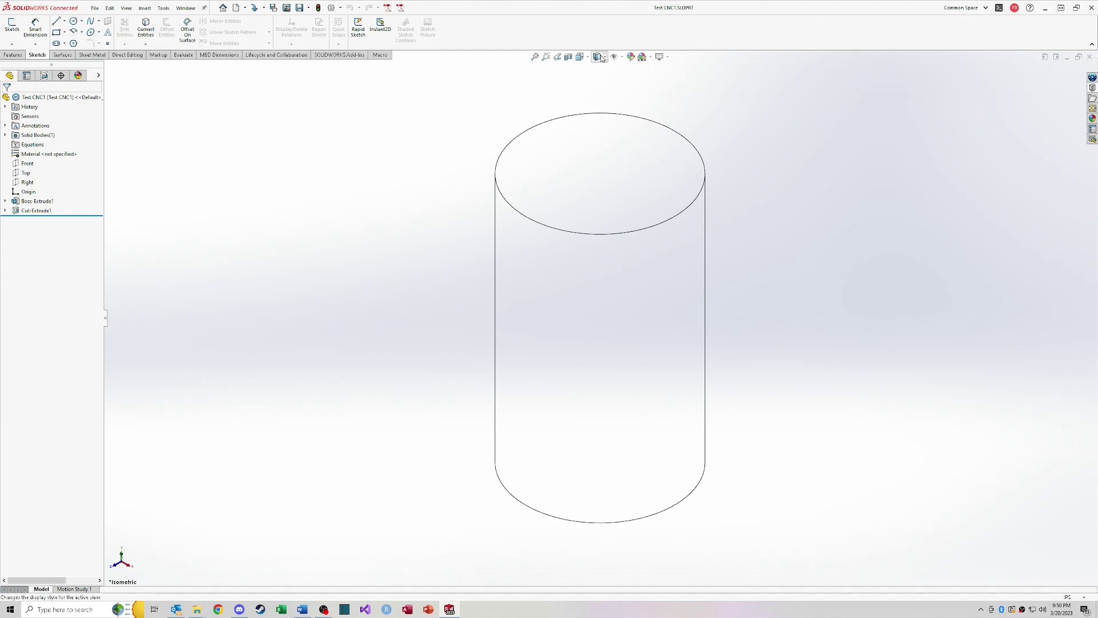
pyautogui.click(600, 59)
pyautogui.click(598, 104)
pyautogui.click(600, 59)
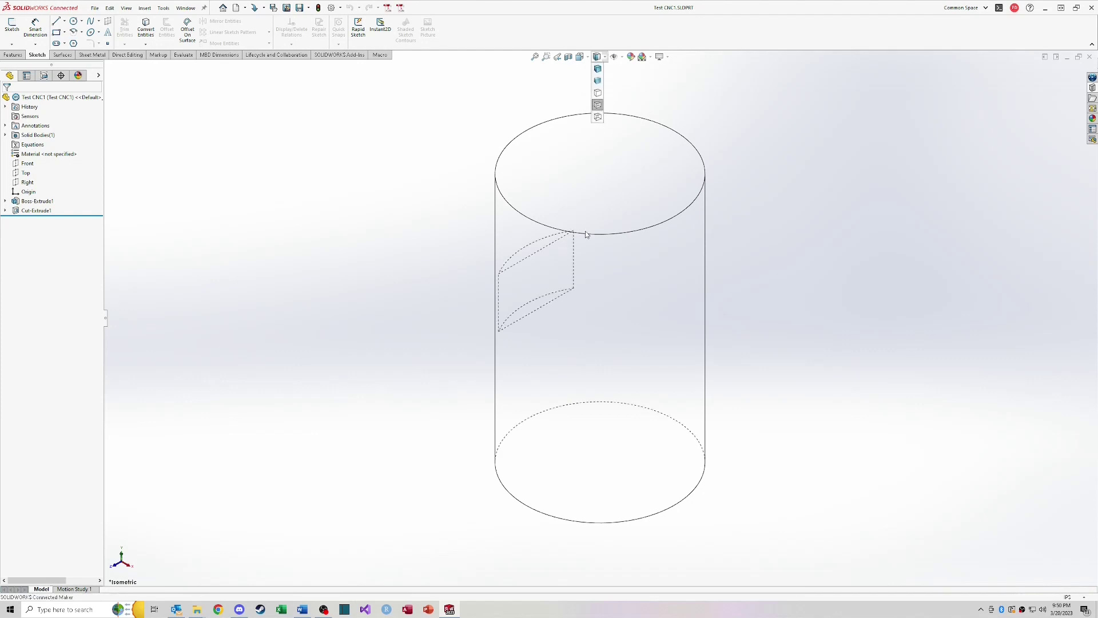
pyautogui.click(598, 116)
pyautogui.moveTo(599, 223); pyautogui.dragTo(608, 150, button='middle')
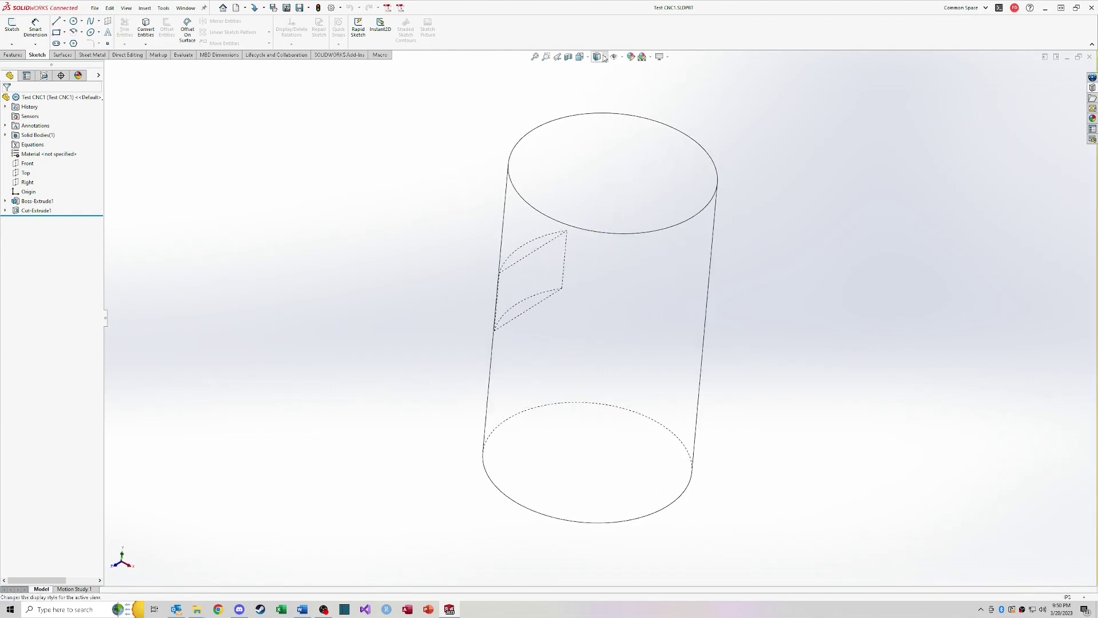
pyautogui.moveTo(612, 200)
pyautogui.mouseDown(button='middle')
pyautogui.moveTo(558, 171)
pyautogui.moveTo(643, 160)
pyautogui.moveTo(581, 183)
pyautogui.moveTo(664, 194)
pyautogui.moveTo(540, 192)
pyautogui.moveTo(552, 230)
pyautogui.moveTo(500, 238)
pyautogui.moveTo(581, 164)
pyautogui.moveTo(643, 219)
pyautogui.moveTo(615, 196)
pyautogui.mouseUp(button='middle')
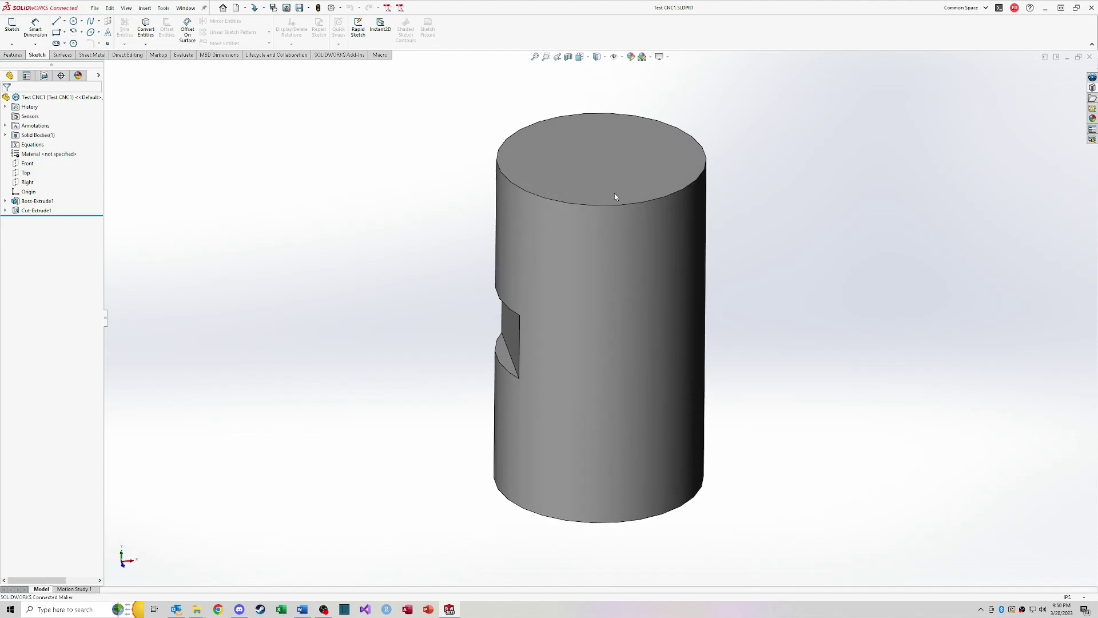
pyautogui.click(622, 57)
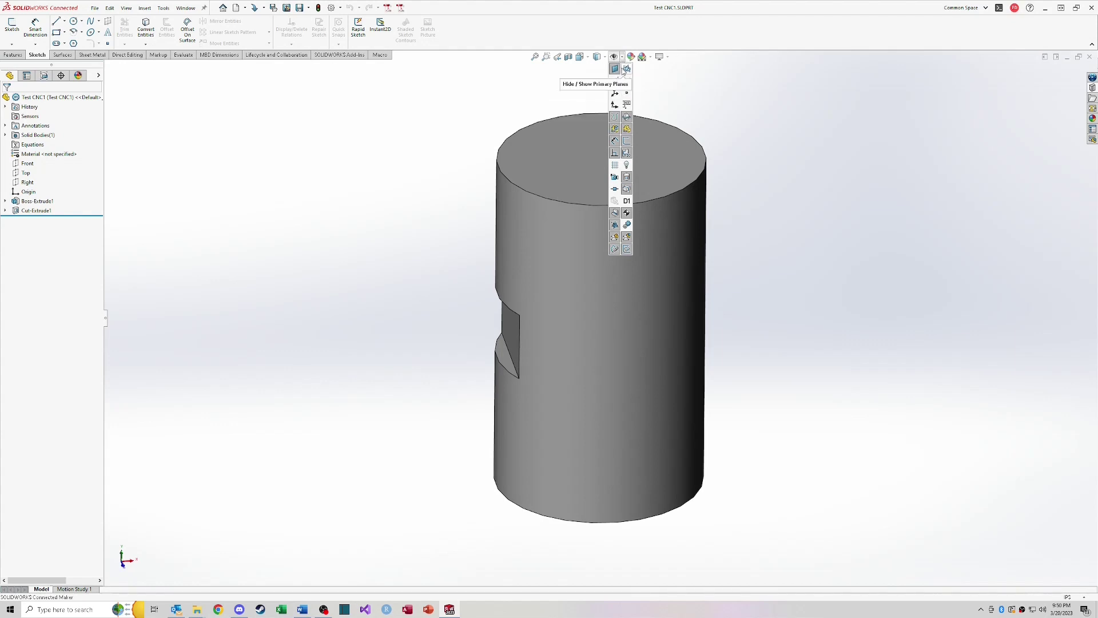
# Preview a red appearance on the part, then cancel to keep it grey.
pyautogui.click(631, 57)
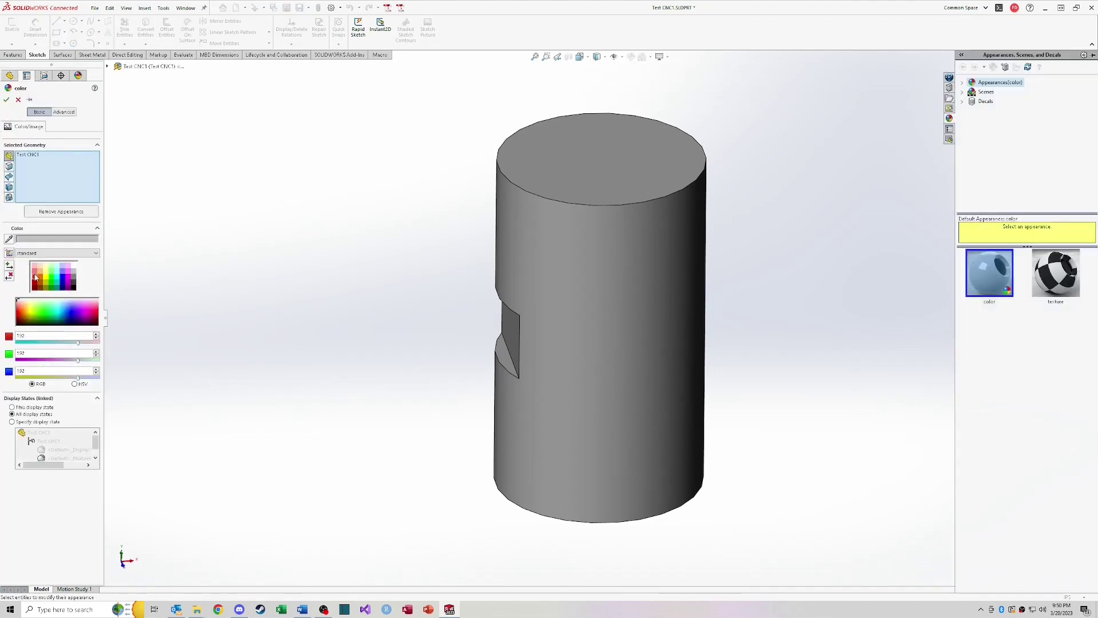
pyautogui.click(35, 278)
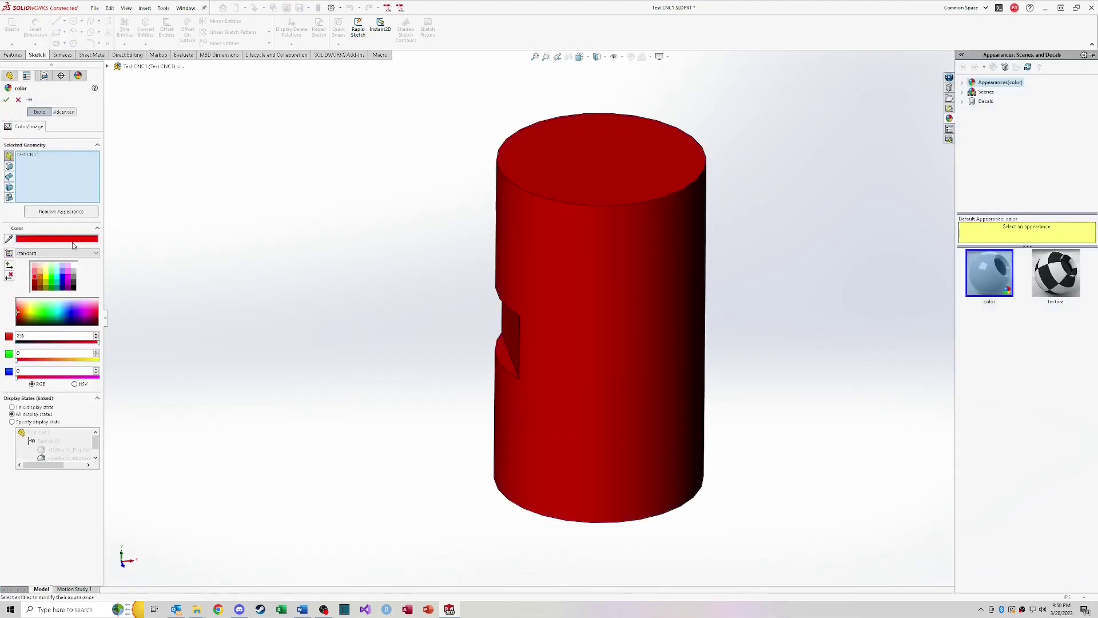
pyautogui.click(17, 100)
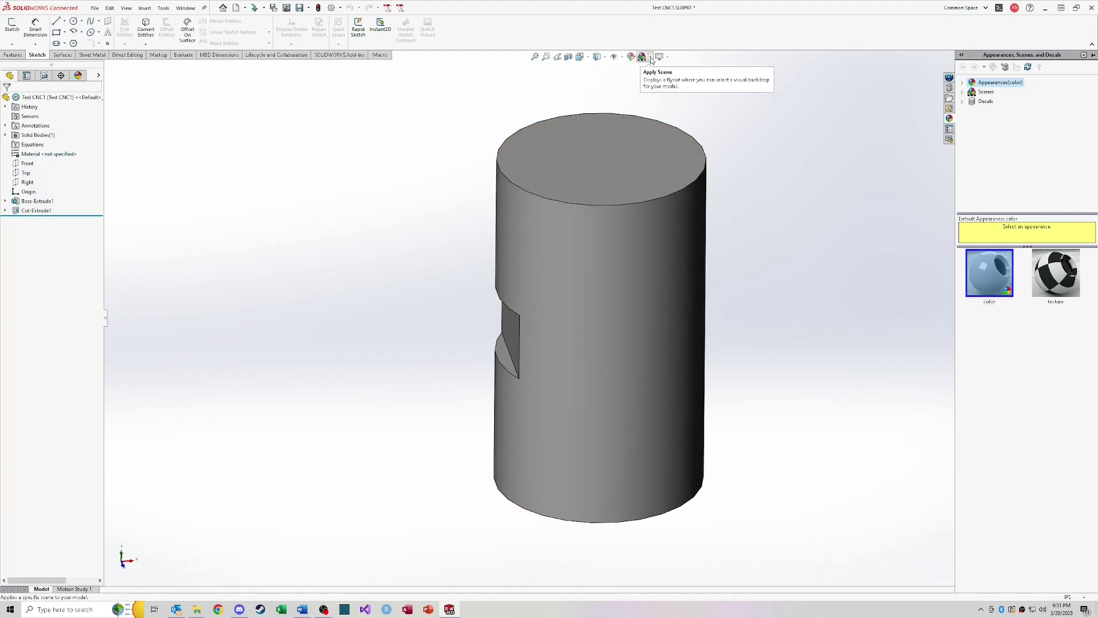
# Apply the Rooftop scene, then switch to a plain white scene background.
pyautogui.click(650, 58)
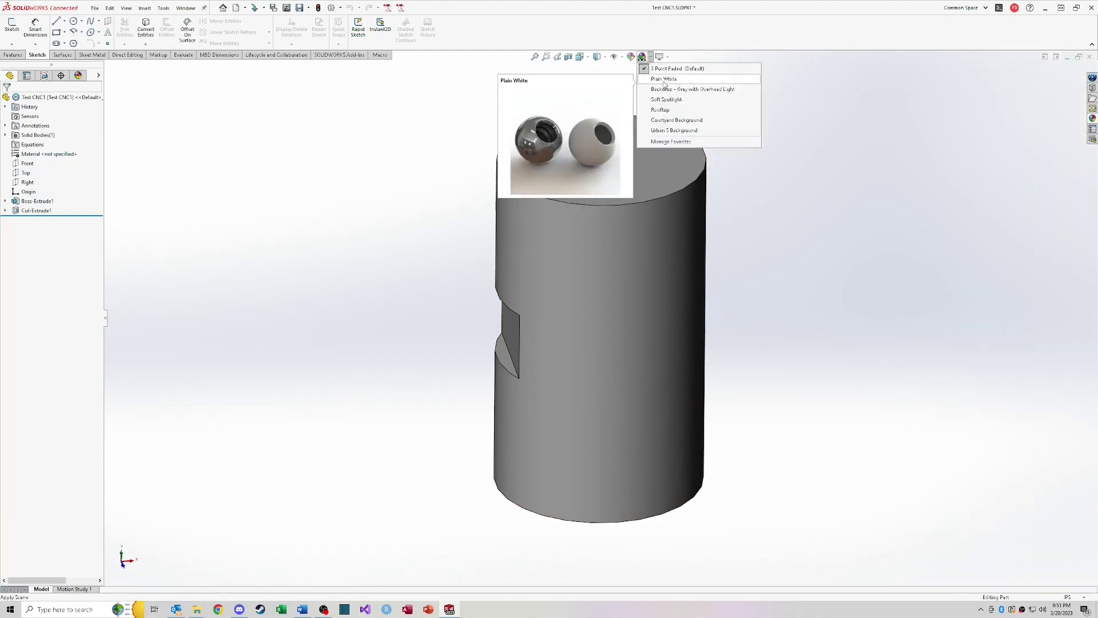
pyautogui.click(662, 110)
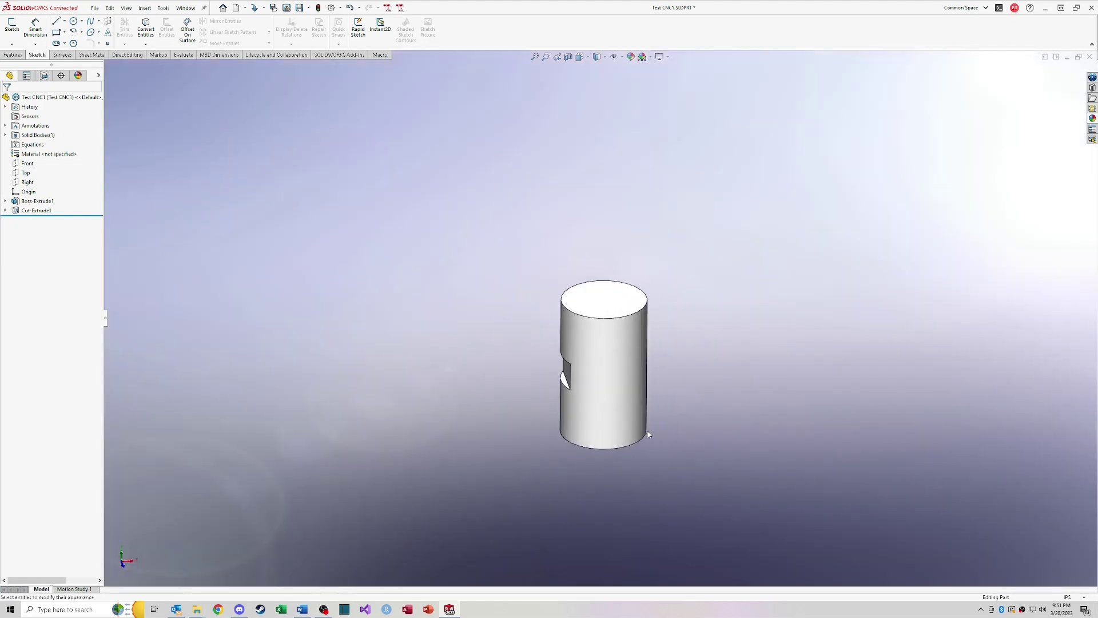
pyautogui.click(643, 56)
pyautogui.click(675, 92)
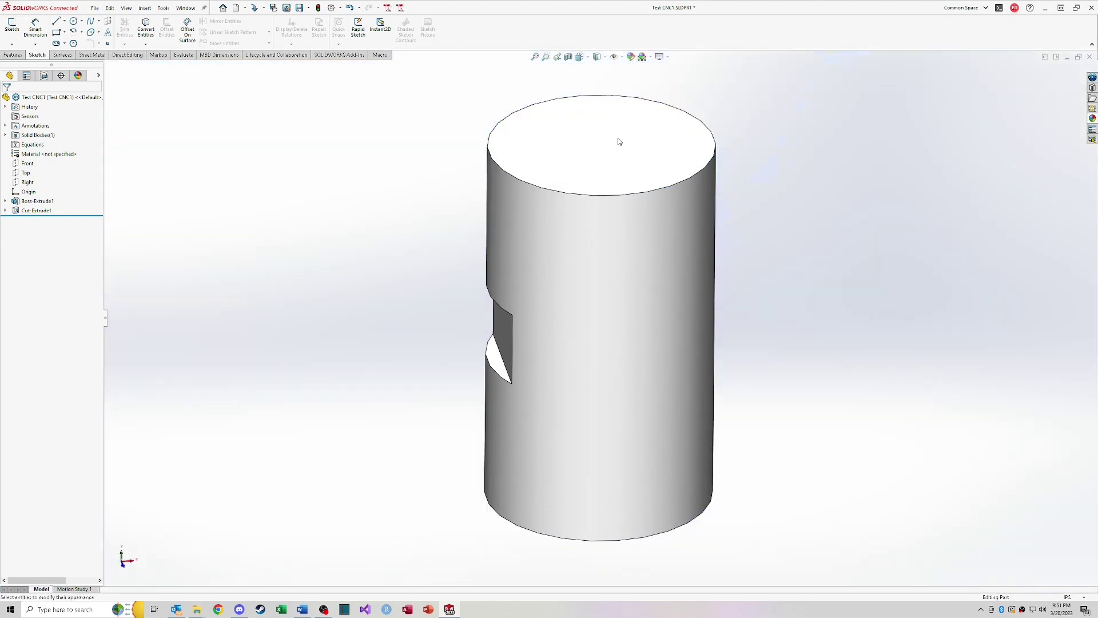
pyautogui.click(664, 56)
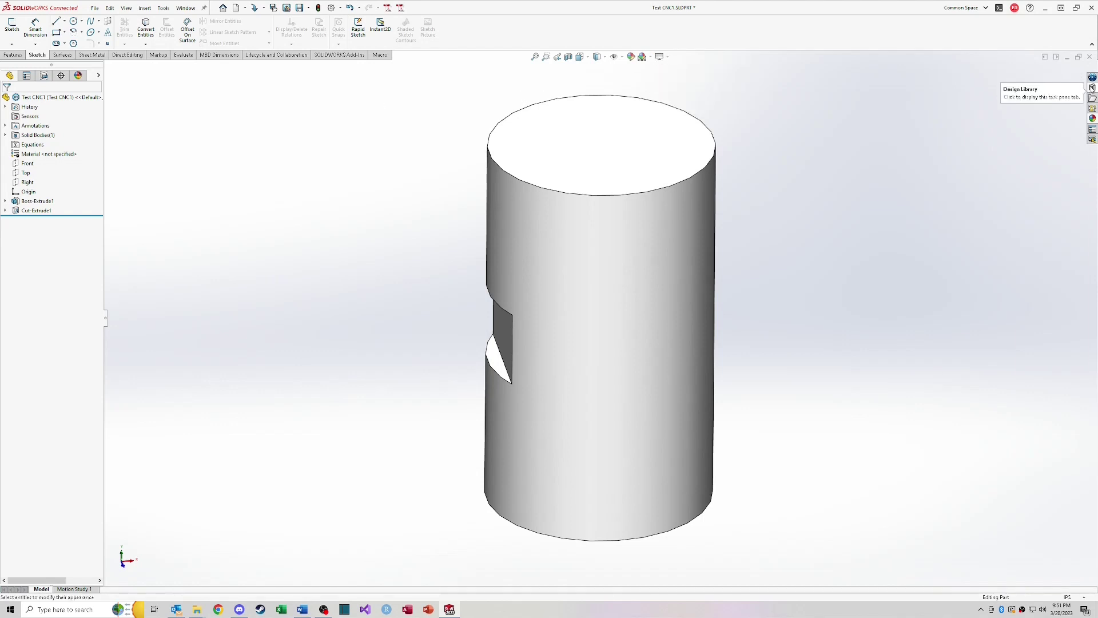
# In the Design Library, expand Toolbox > ANSI Inch > Bolts and Screws and browse countersunk bolt variants.
pyautogui.click(1092, 87)
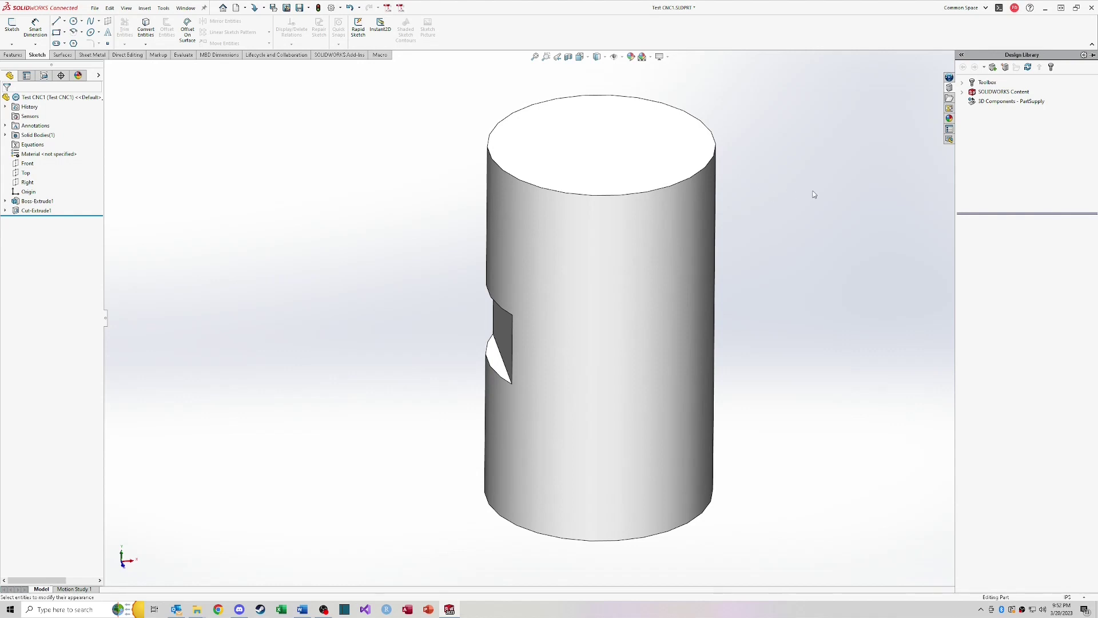
pyautogui.click(987, 83)
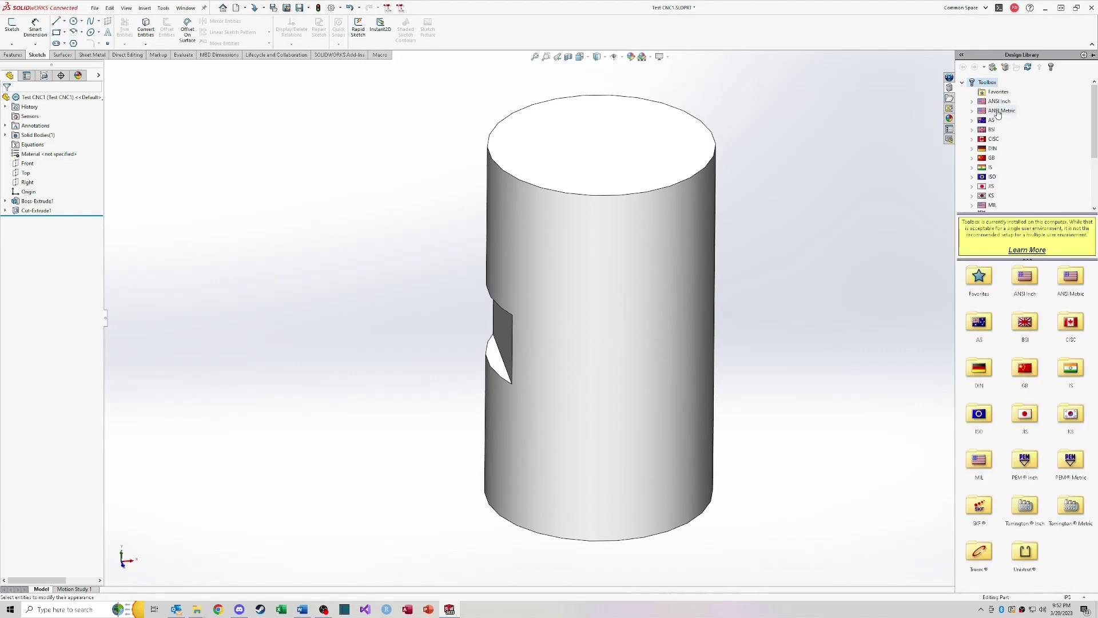
pyautogui.doubleClick(1025, 277)
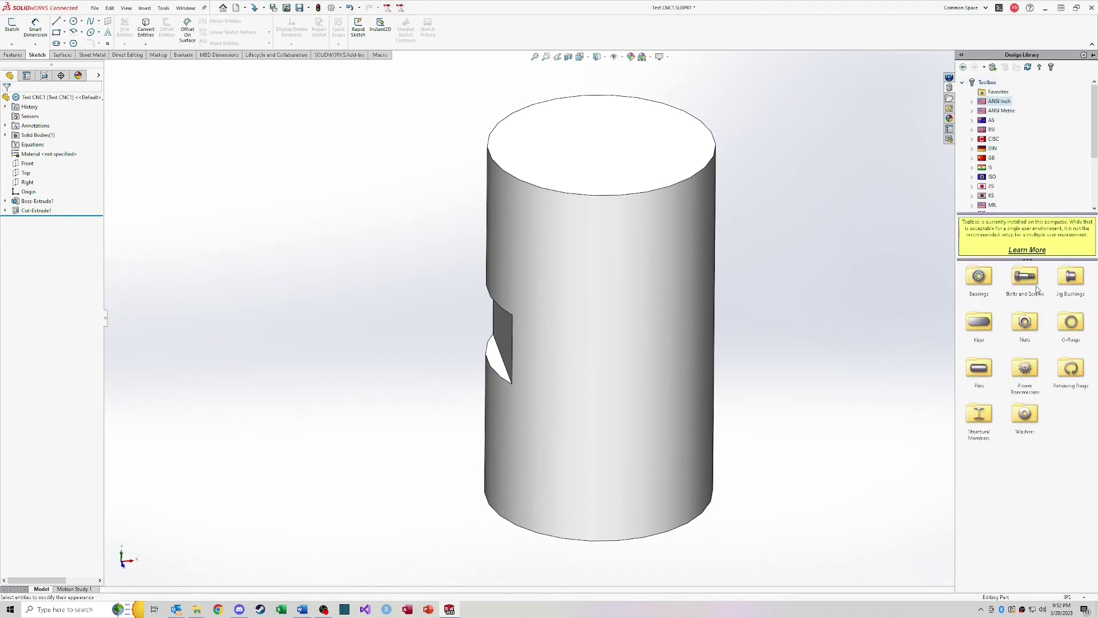
pyautogui.doubleClick(1031, 278)
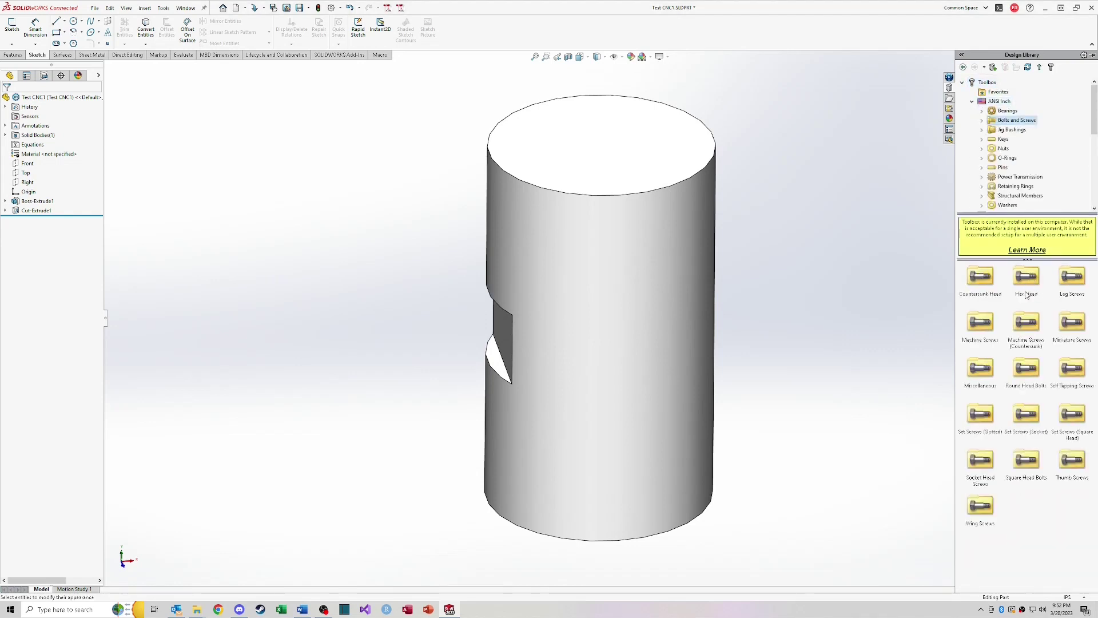
pyautogui.doubleClick(979, 276)
pyautogui.click(979, 280)
pyautogui.click(1025, 281)
pyautogui.click(1071, 280)
pyautogui.click(985, 288)
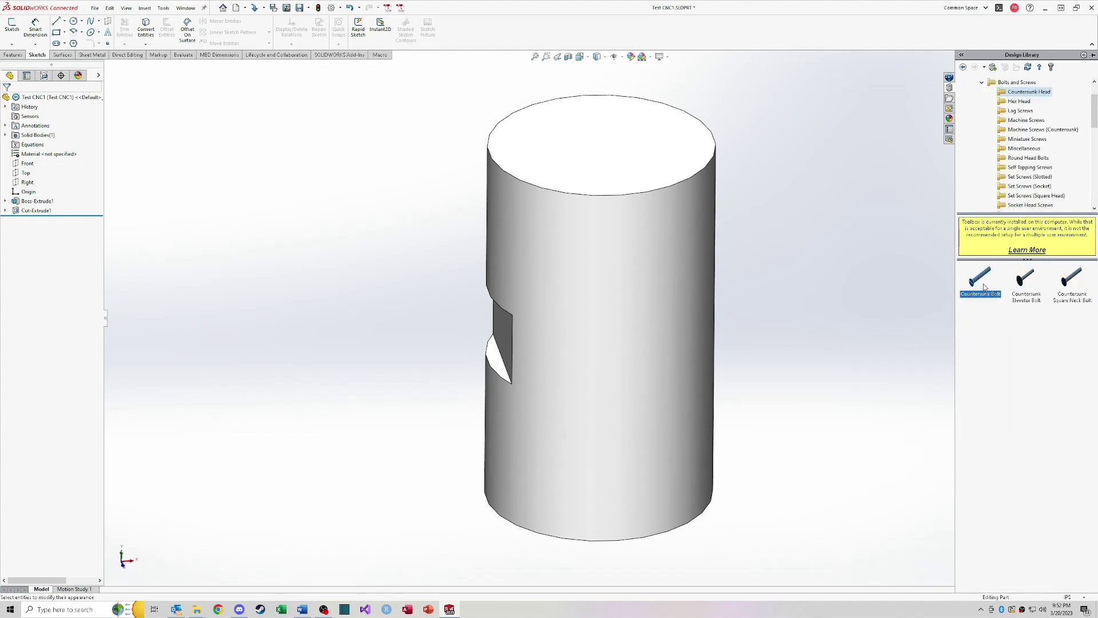
# Look through the machine screws, slotted set screws, round head bolts and self tapping screws.
pyautogui.click(1026, 120)
pyautogui.click(1026, 178)
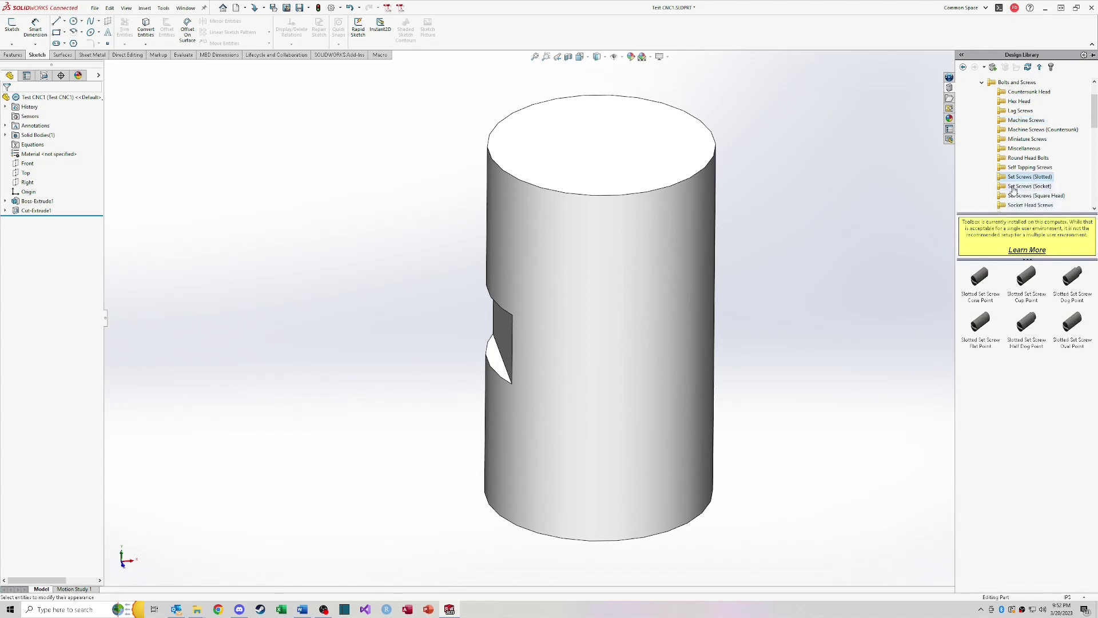
pyautogui.click(1028, 158)
pyautogui.click(1025, 170)
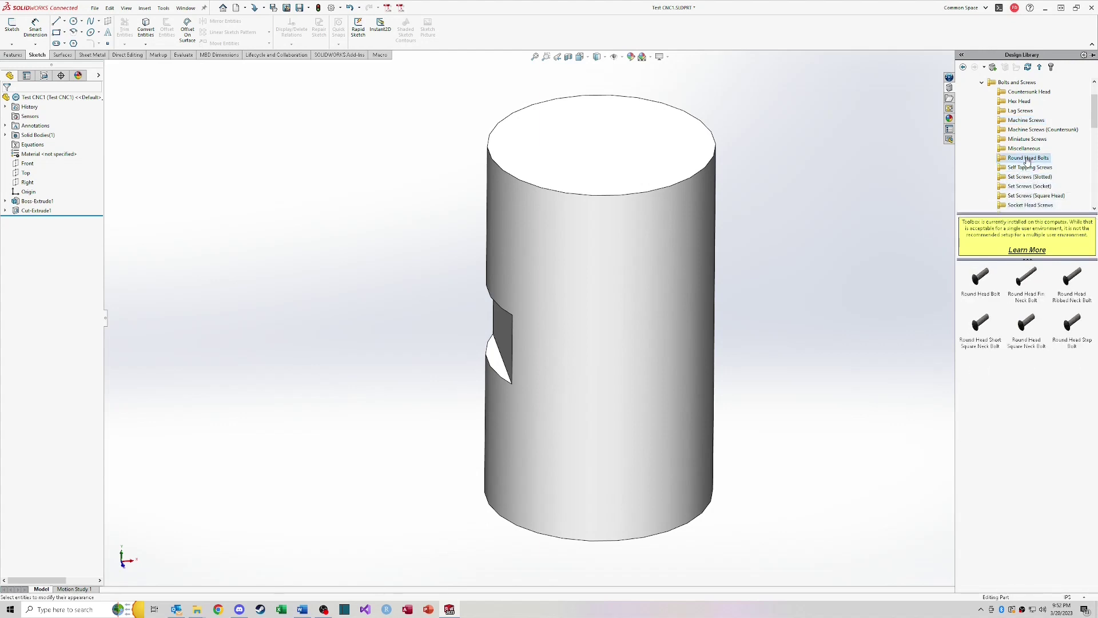
# Collapse the Bolts and Screws, ANSI Inch and Toolbox folders, then show the File Explorer files.
pyautogui.doubleClick(1008, 83)
pyautogui.scroll(2, 1003, 104)
pyautogui.doubleClick(996, 101)
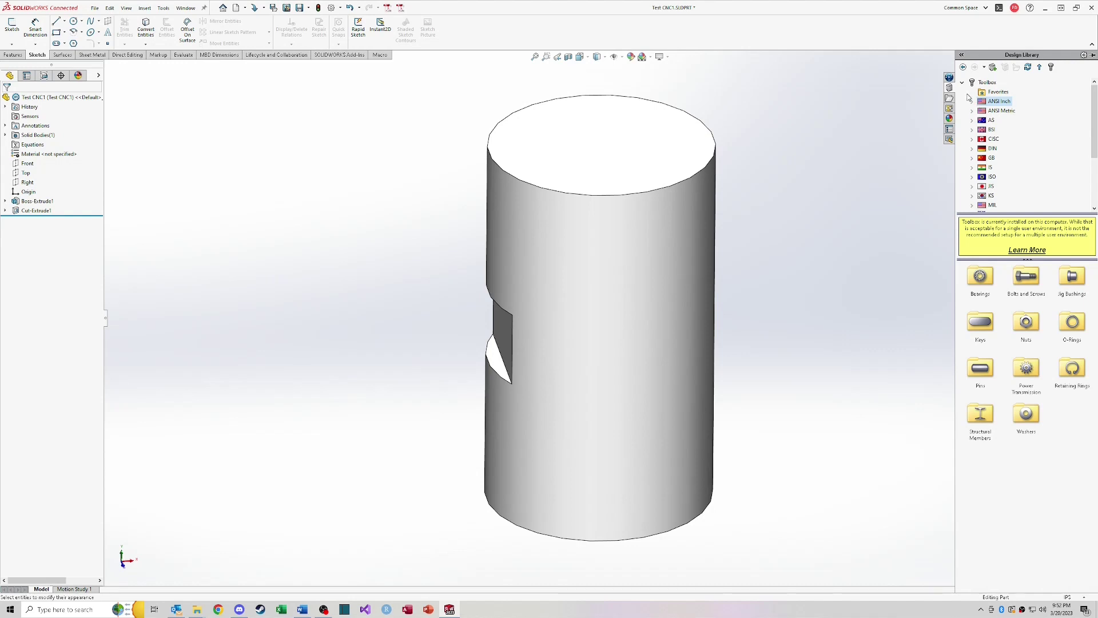
pyautogui.doubleClick(990, 83)
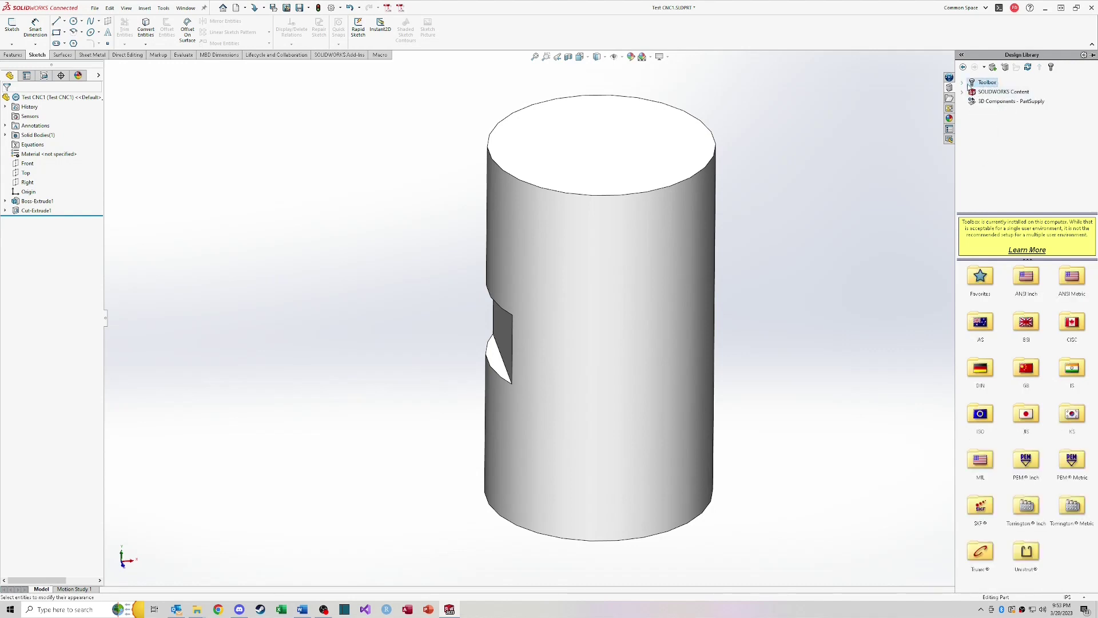
pyautogui.click(963, 83)
pyautogui.click(963, 83)
pyautogui.click(950, 98)
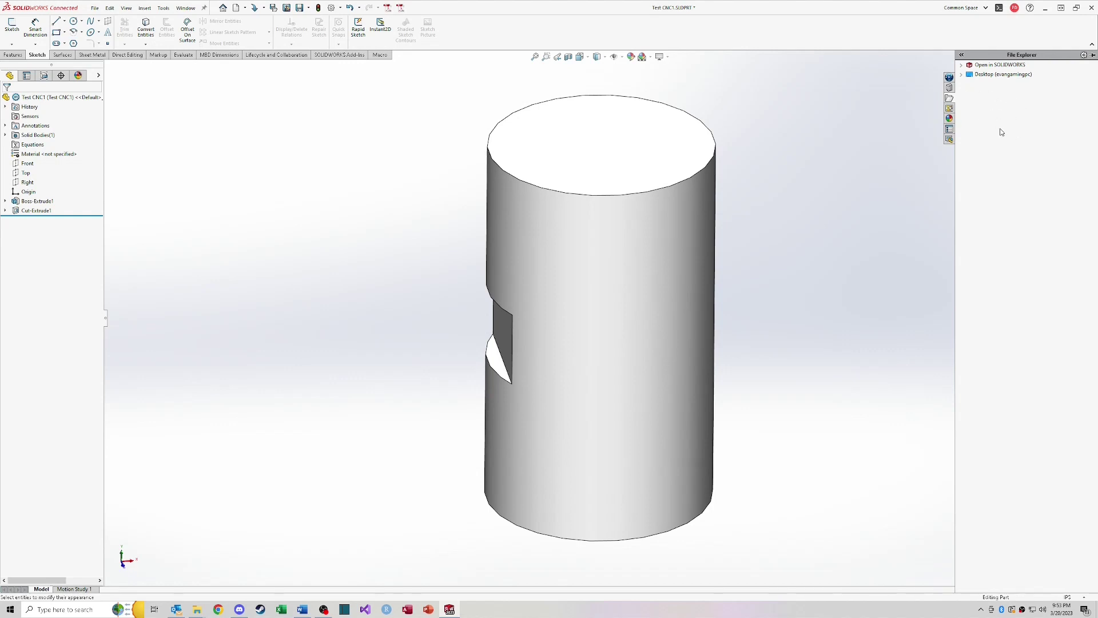
# Visit the Appearances, Custom Properties (Part Number field) and 3DEXPERIENCE tabs, then close the task pane.
pyautogui.click(949, 119)
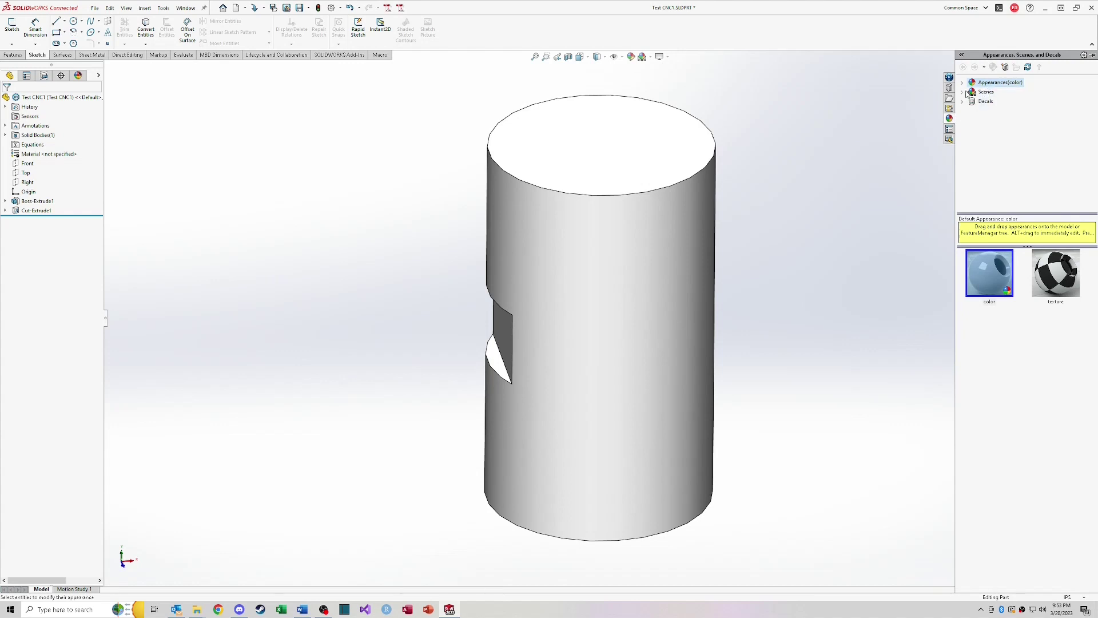
pyautogui.click(949, 130)
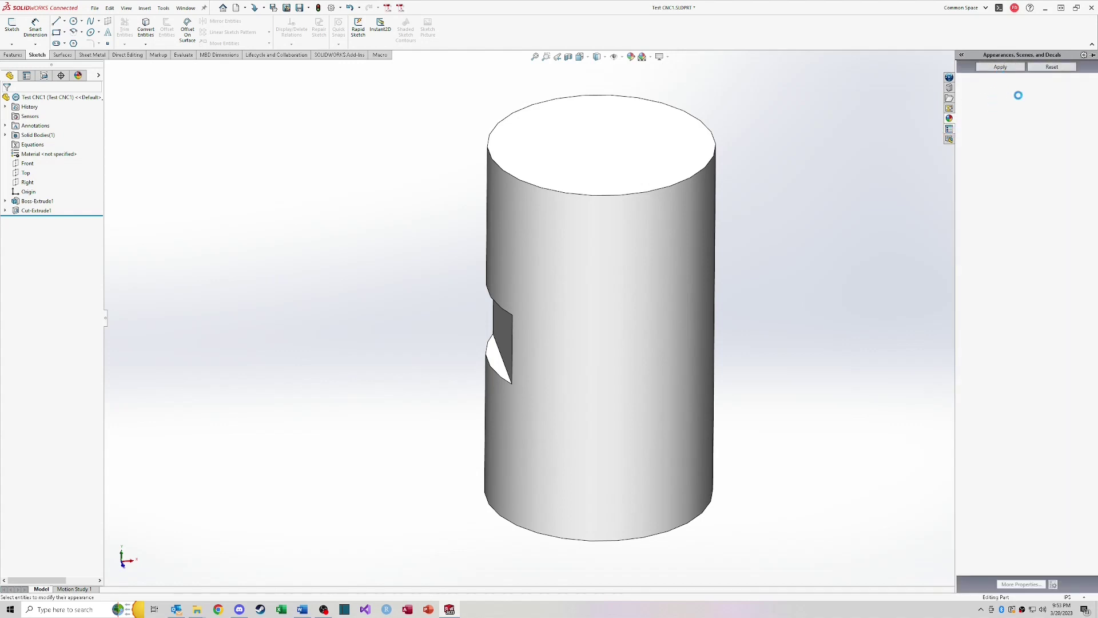
pyautogui.click(977, 100)
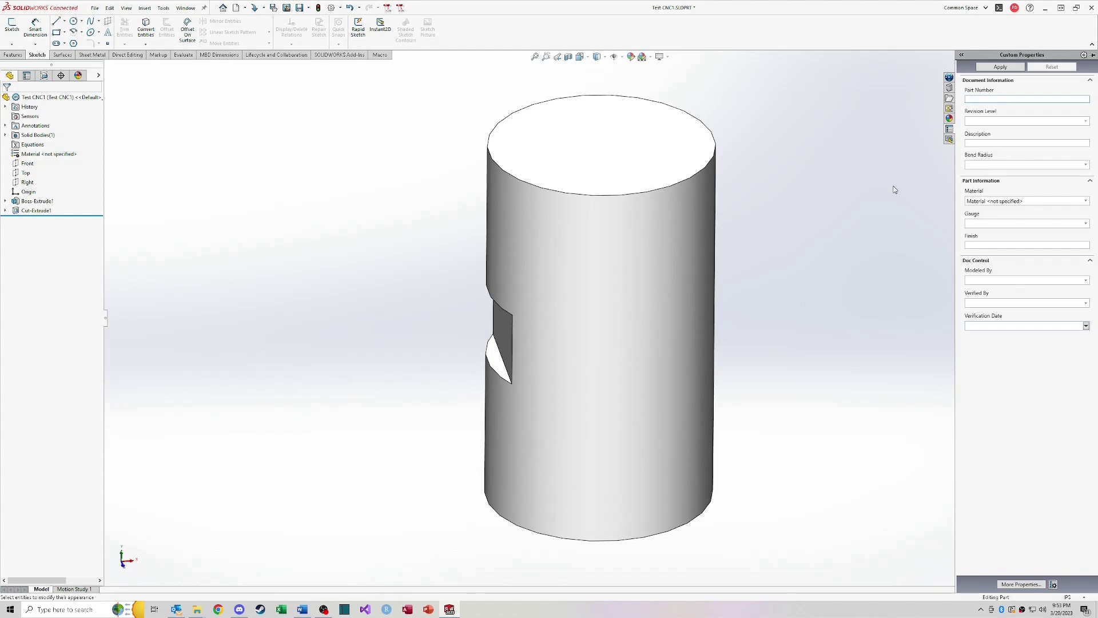
pyautogui.click(950, 140)
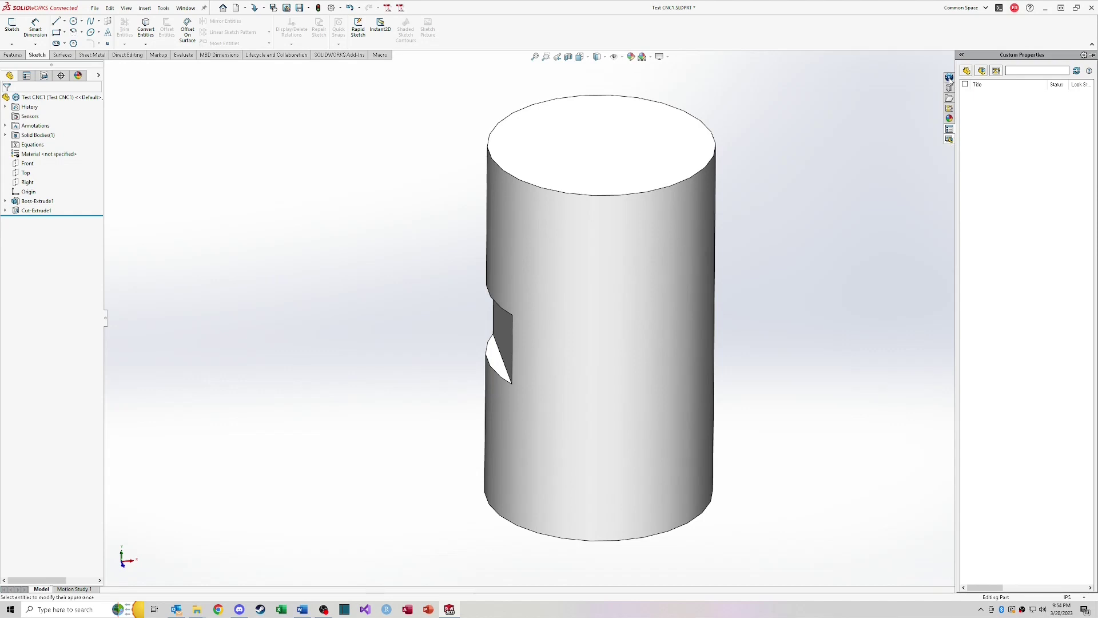
pyautogui.click(949, 78)
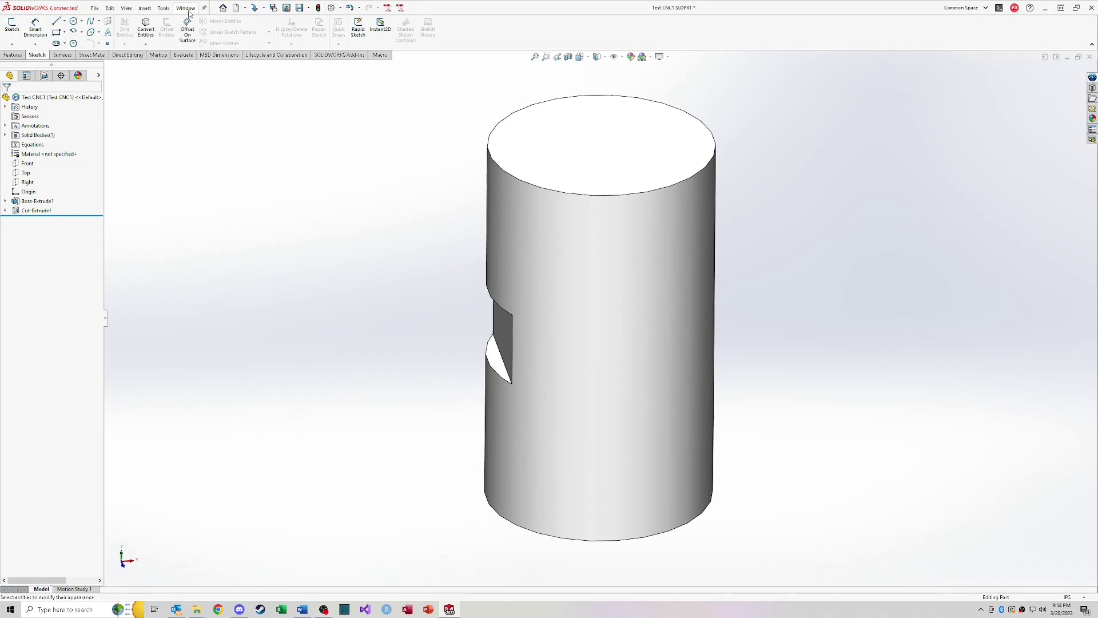
pyautogui.click(999, 8)
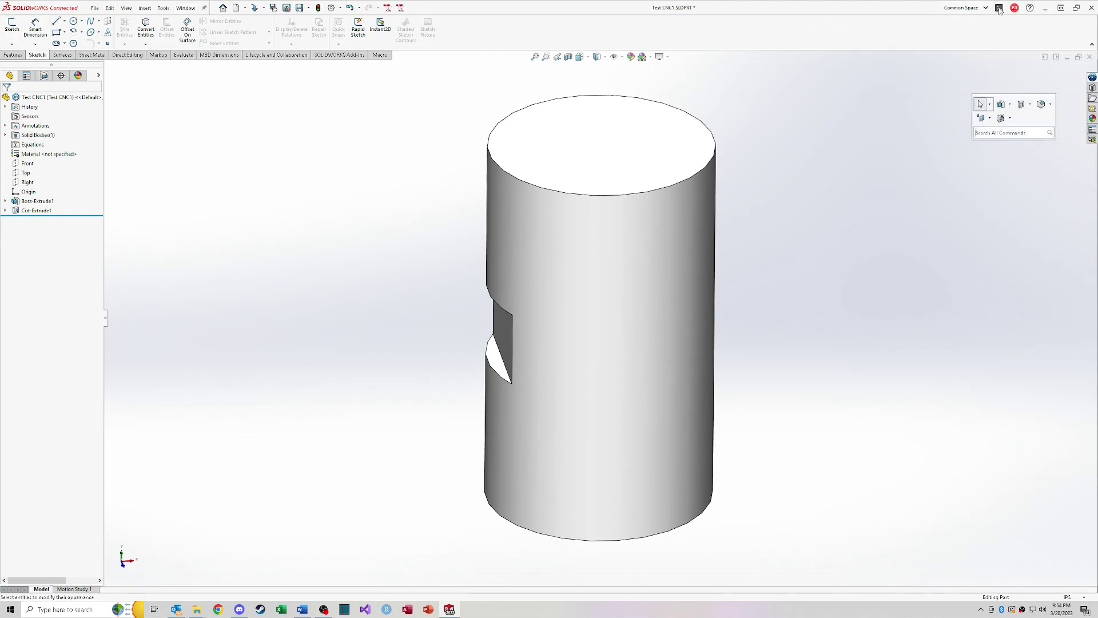
pyautogui.click(990, 134)
pyautogui.write('extrude')
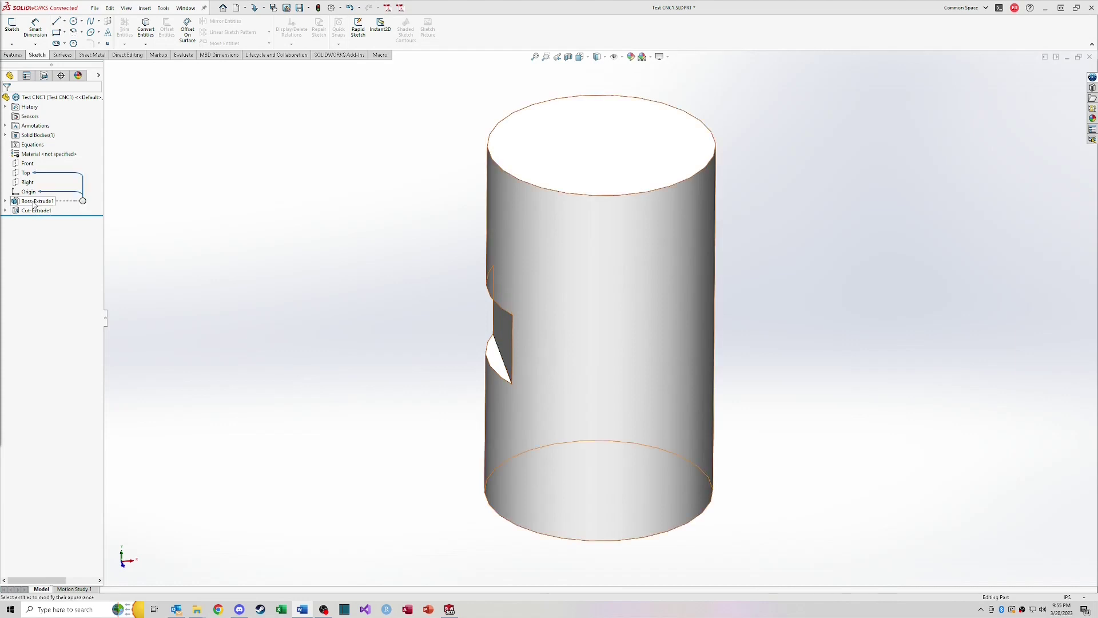
# Expand Boss-Extrude1 to its sketch, then pick the side and cut faces to find their features.
pyautogui.click(38, 202)
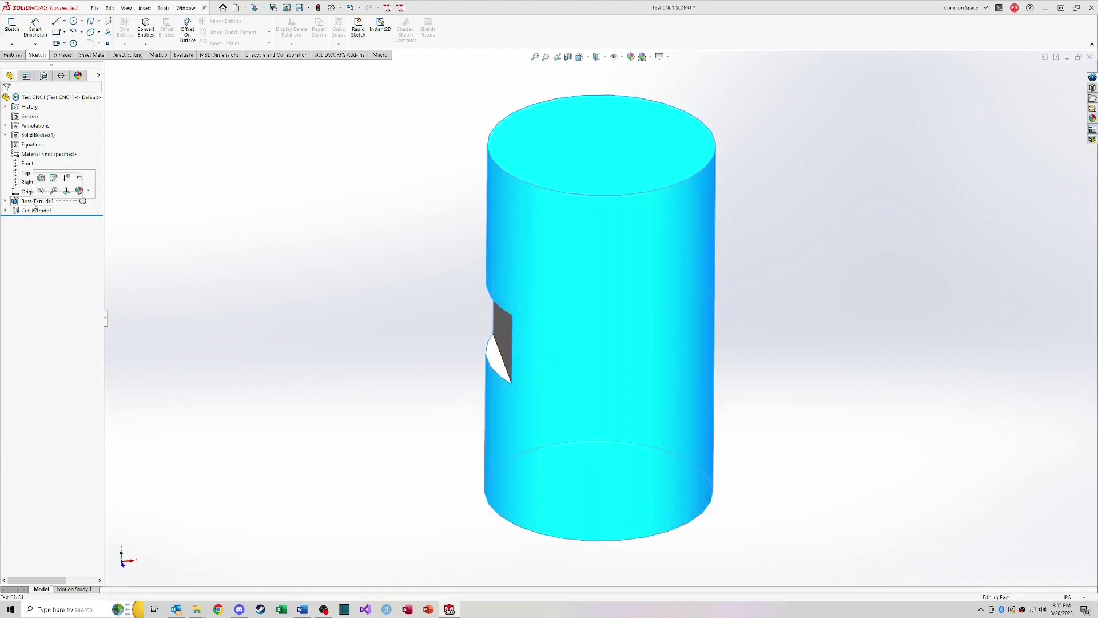
pyautogui.click(5, 201)
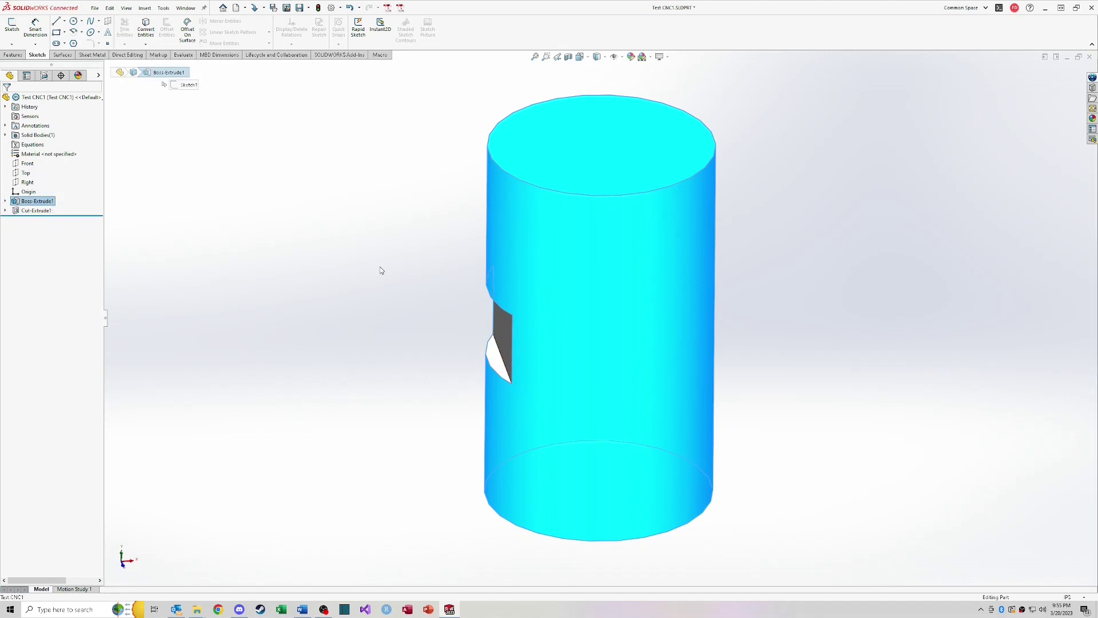
pyautogui.click(561, 240)
pyautogui.click(240, 206)
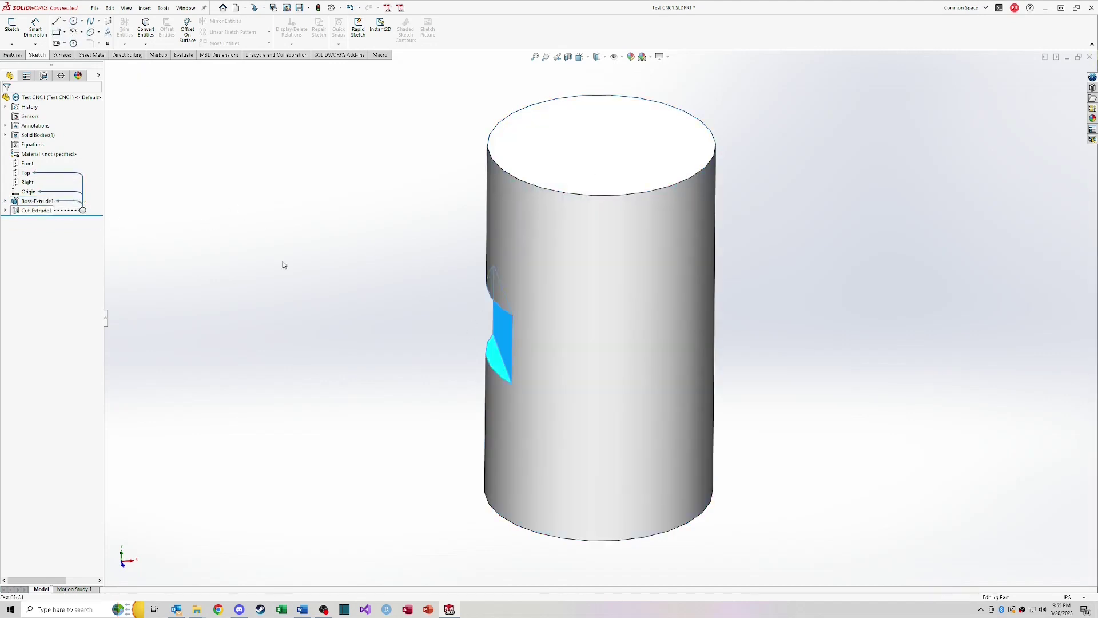
pyautogui.click(501, 324)
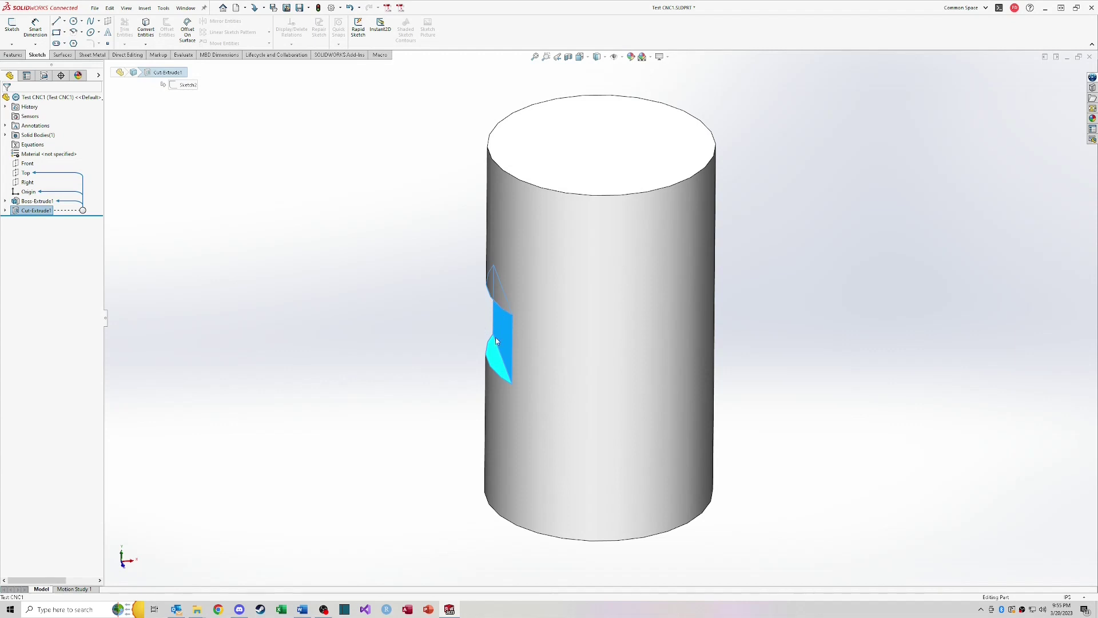
pyautogui.click(366, 294)
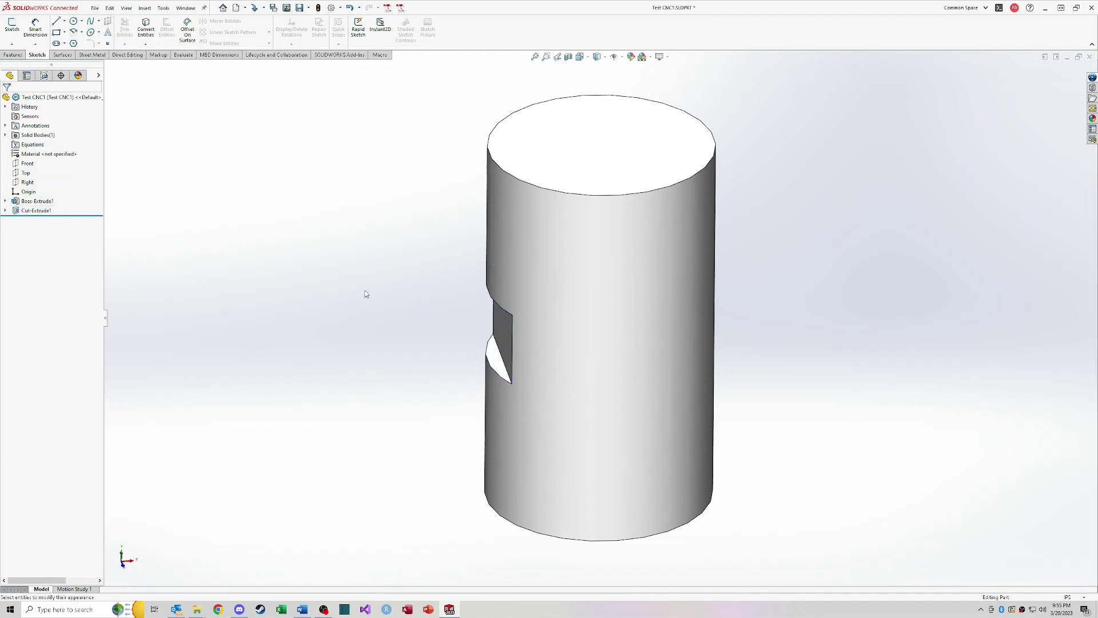
pyautogui.click(30, 212)
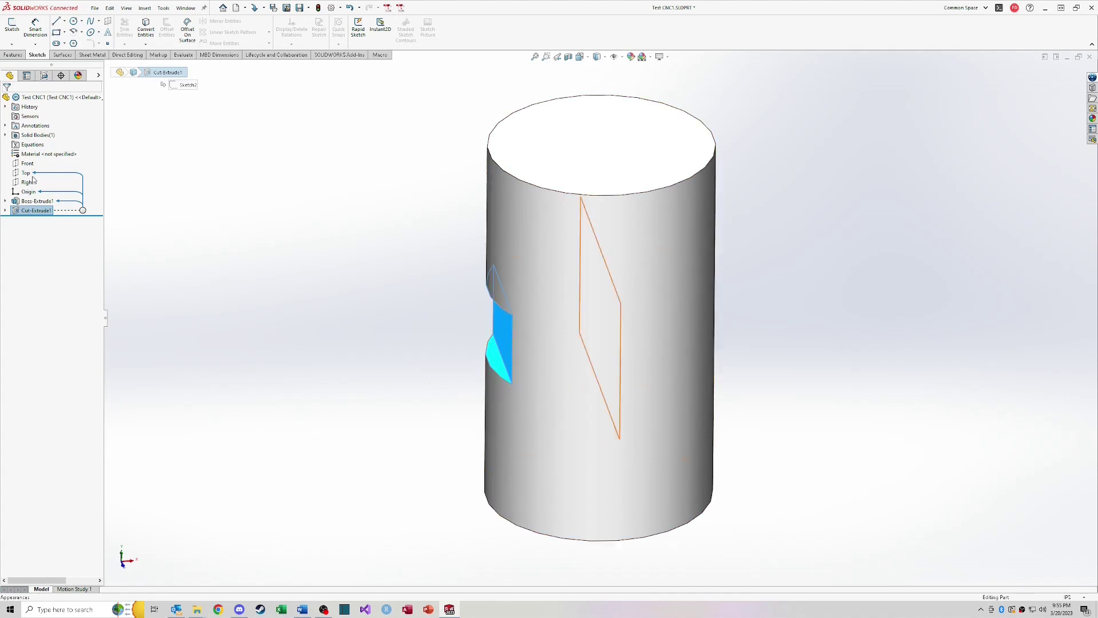
# Expand Solid Bodies to show the Cut-Extrude1 body and view Boss-Extrude1's right-click menu.
pyautogui.click(35, 201)
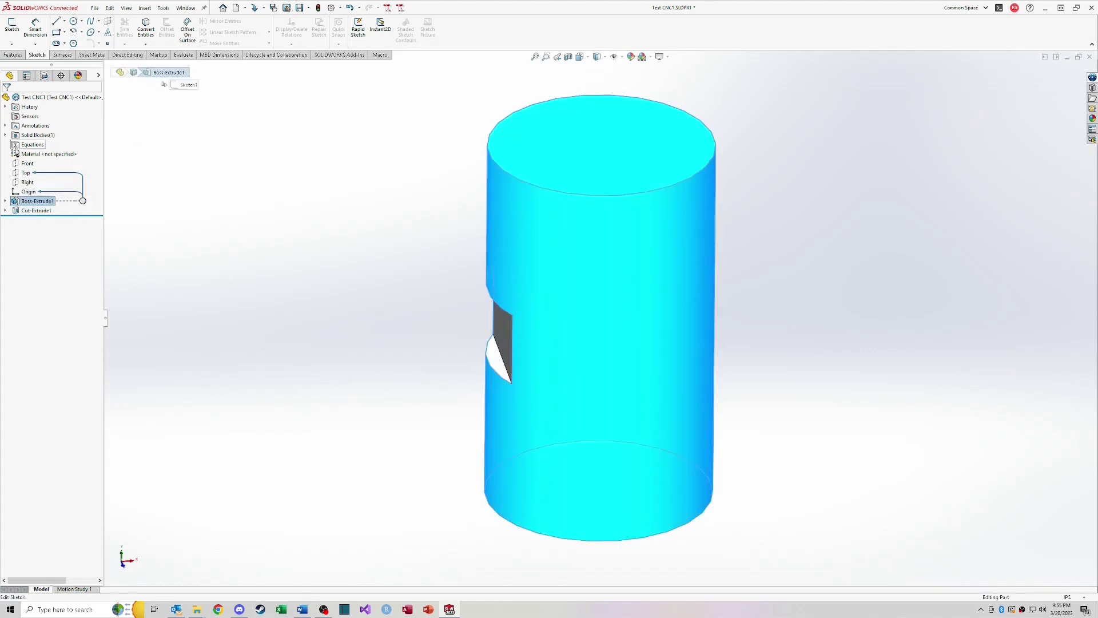
pyautogui.click(6, 135)
pyautogui.click(43, 145)
pyautogui.click(35, 211)
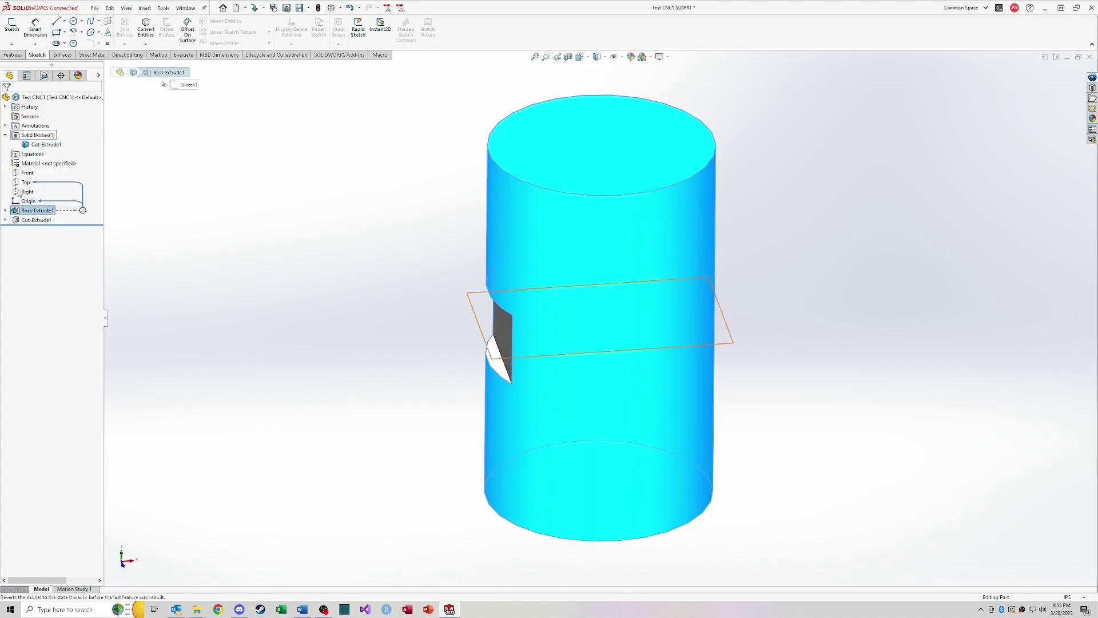
pyautogui.rightClick(34, 211)
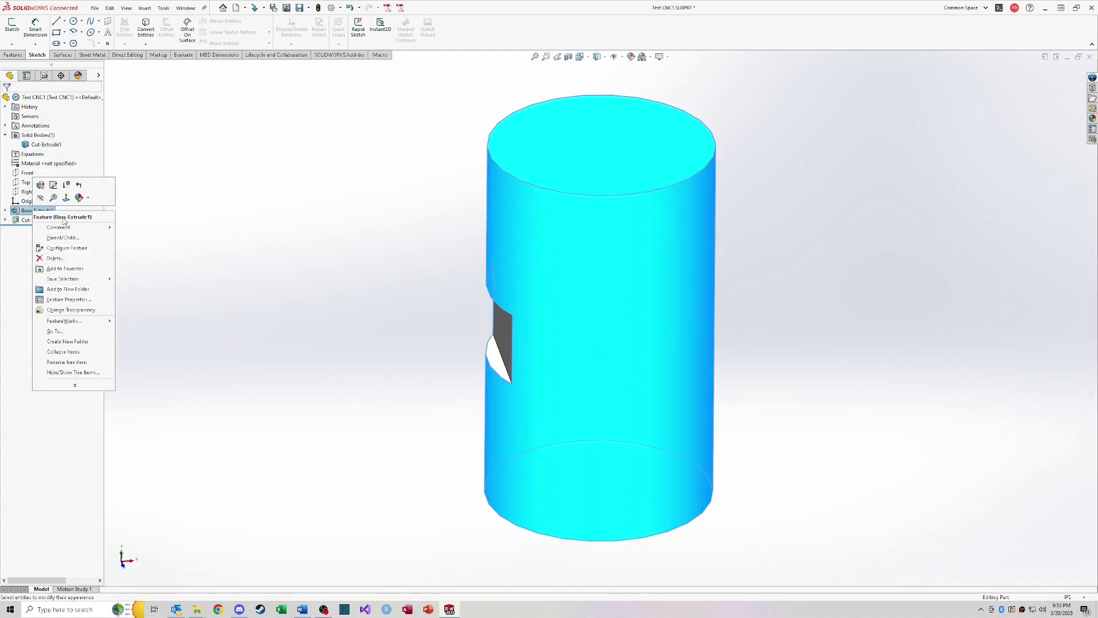
pyautogui.click(151, 162)
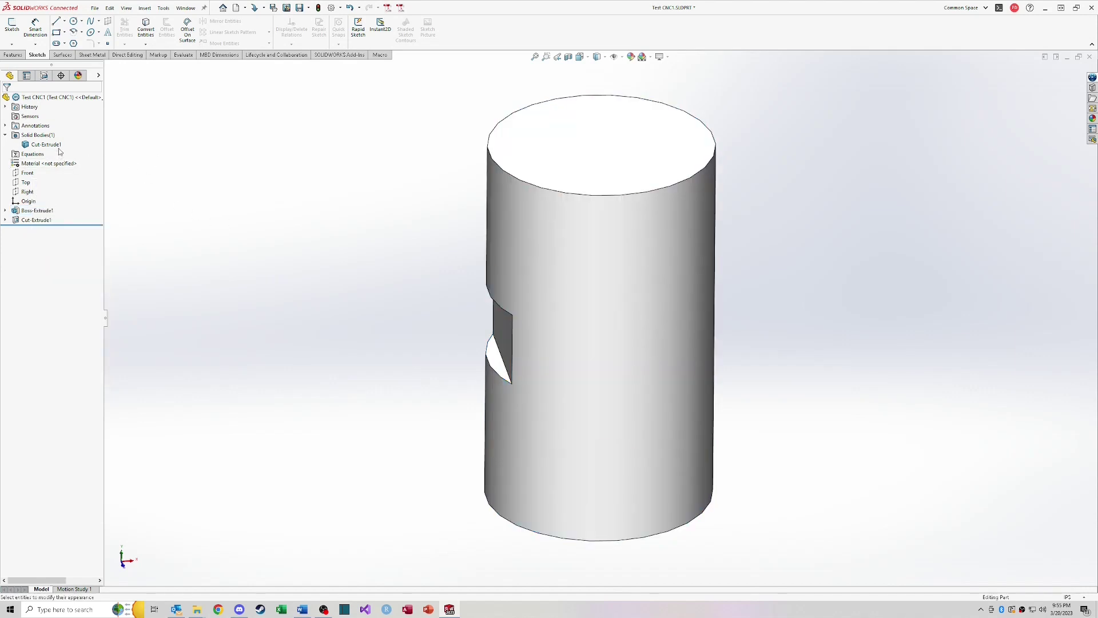
pyautogui.click(26, 76)
pyautogui.click(44, 76)
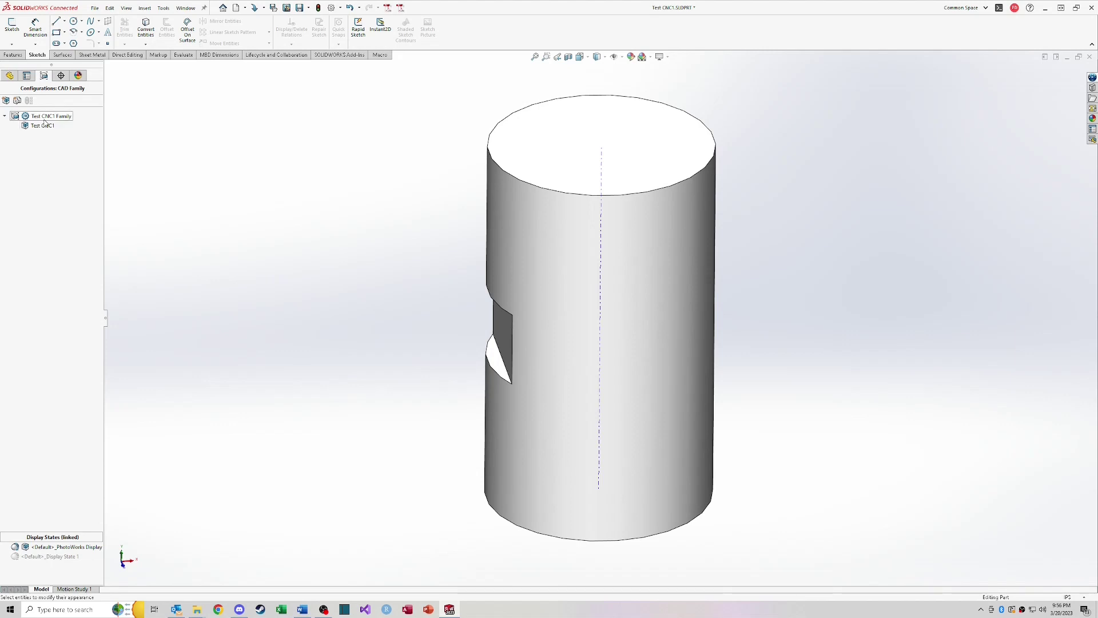
pyautogui.click(60, 75)
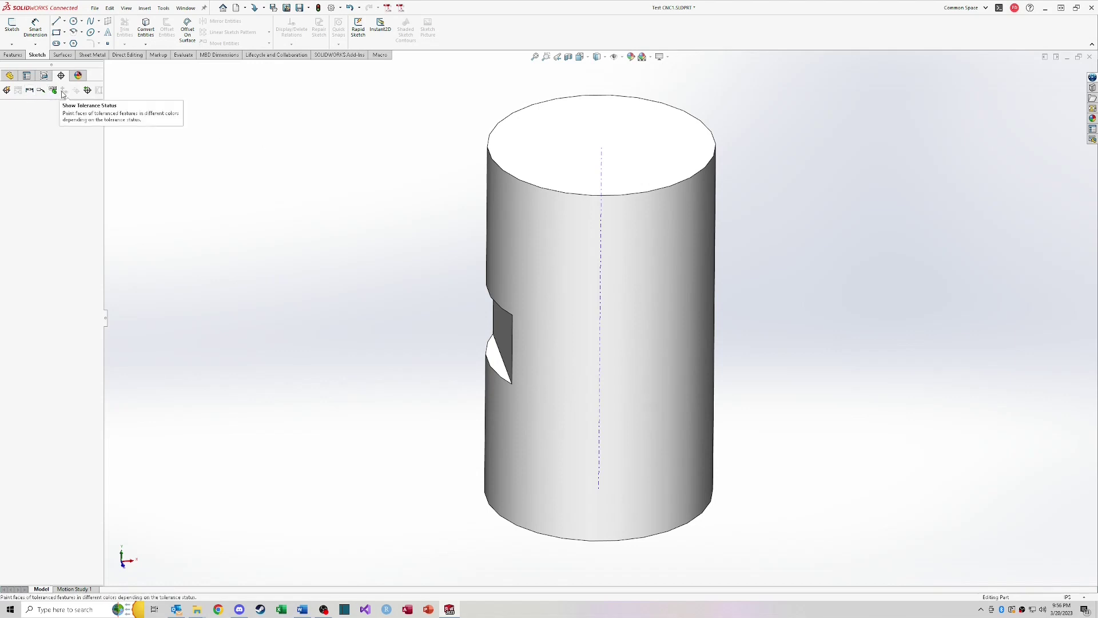
pyautogui.click(78, 75)
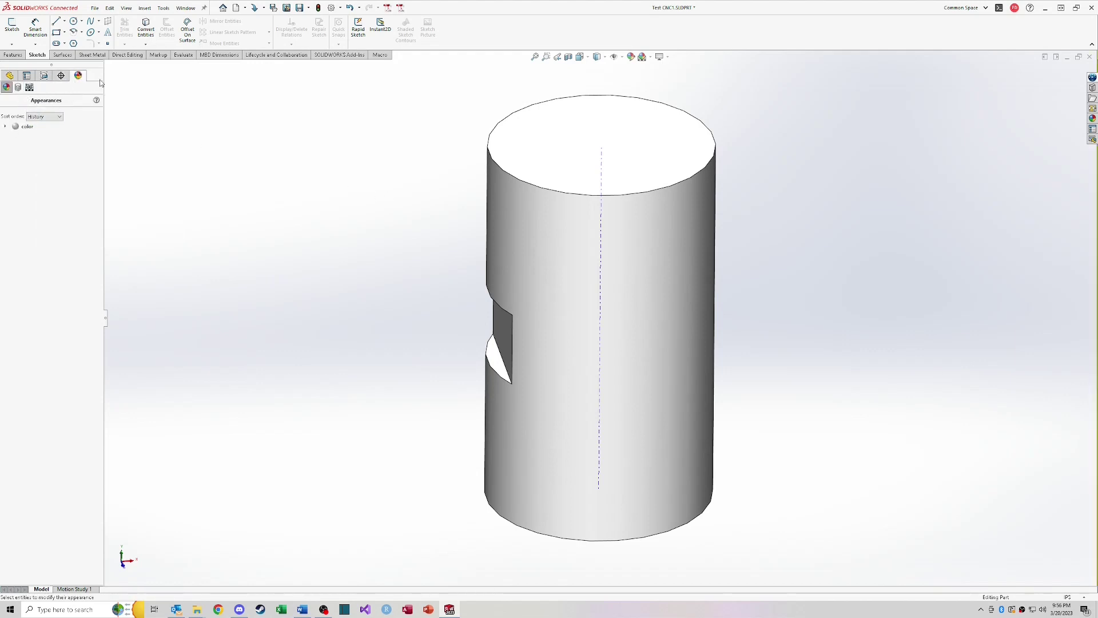
pyautogui.click(10, 75)
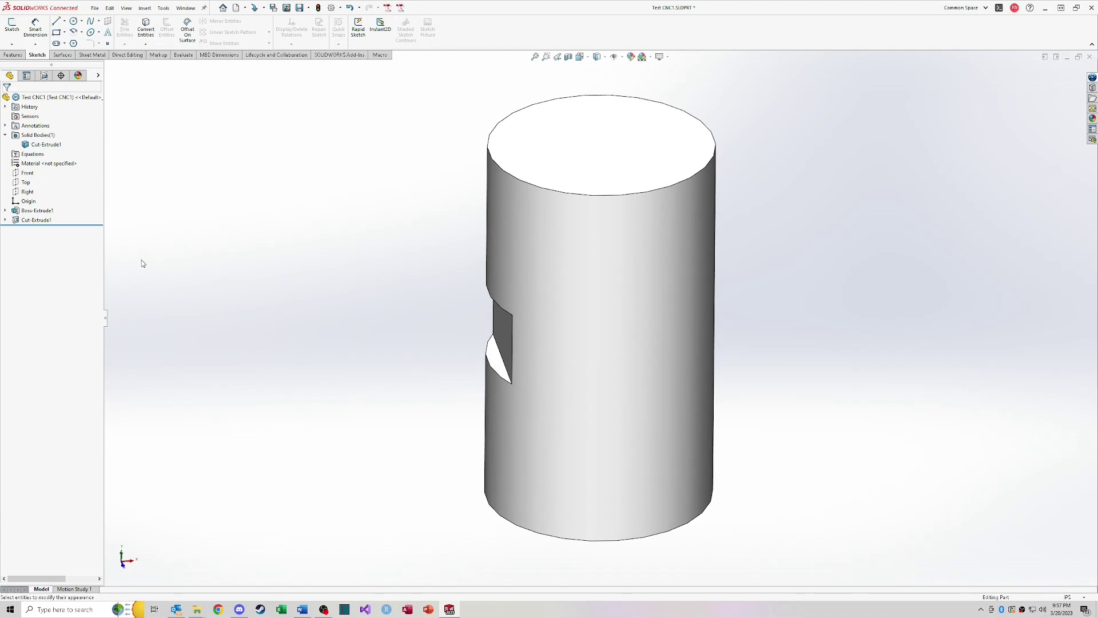
# Discard a sketch started on the cylinder's top face, then show the unit systems list with IPS.
pyautogui.click(11, 26)
pyautogui.click(574, 190)
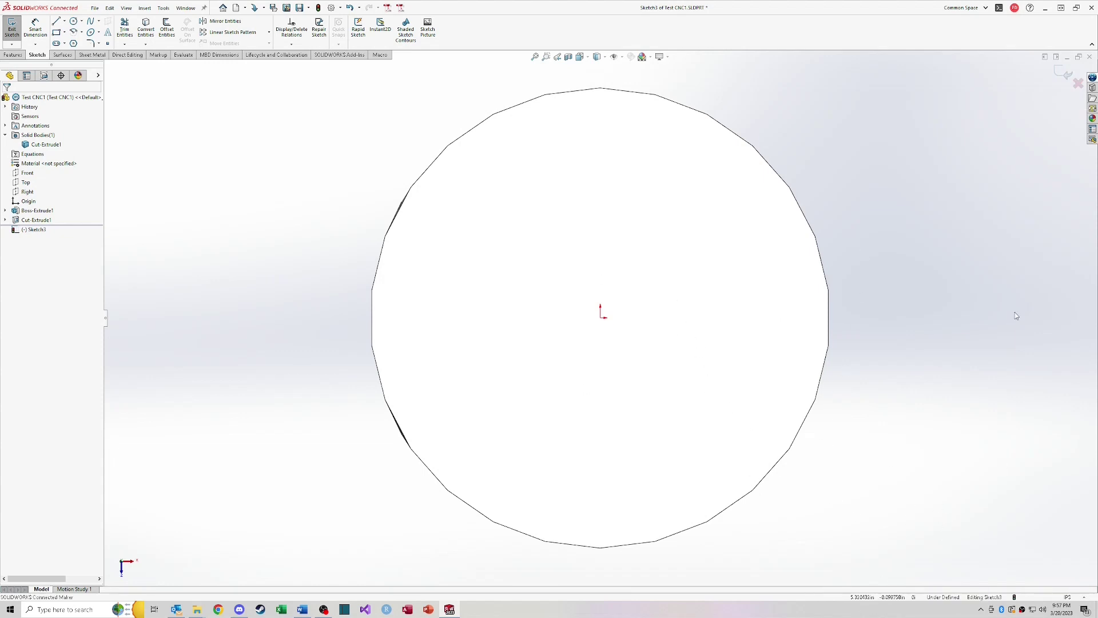
pyautogui.click(1078, 84)
pyautogui.click(558, 315)
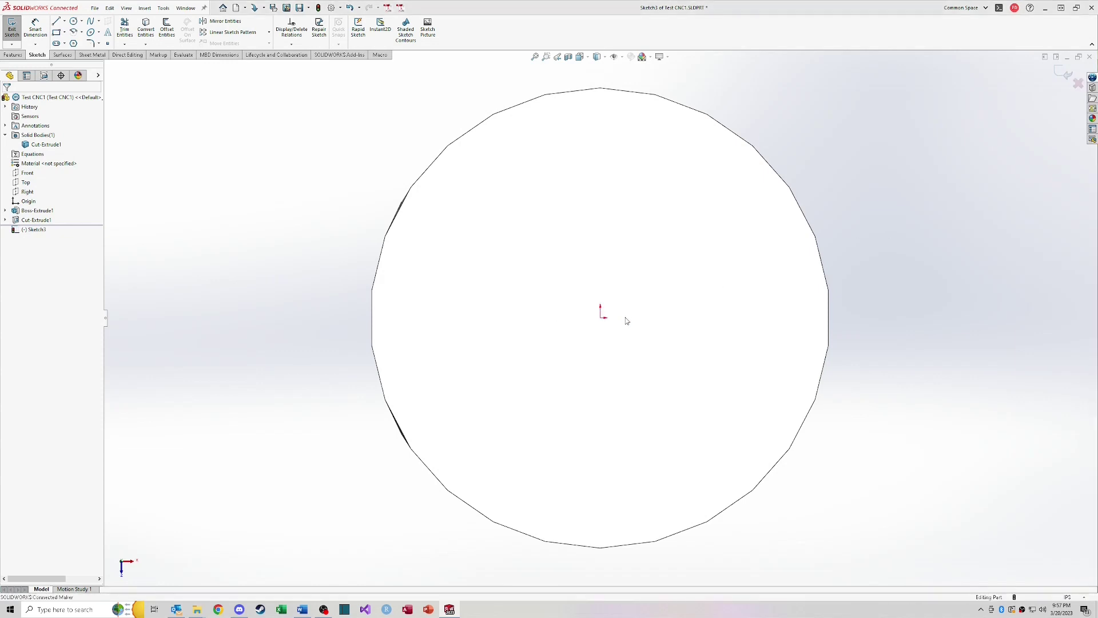
pyautogui.click(1073, 599)
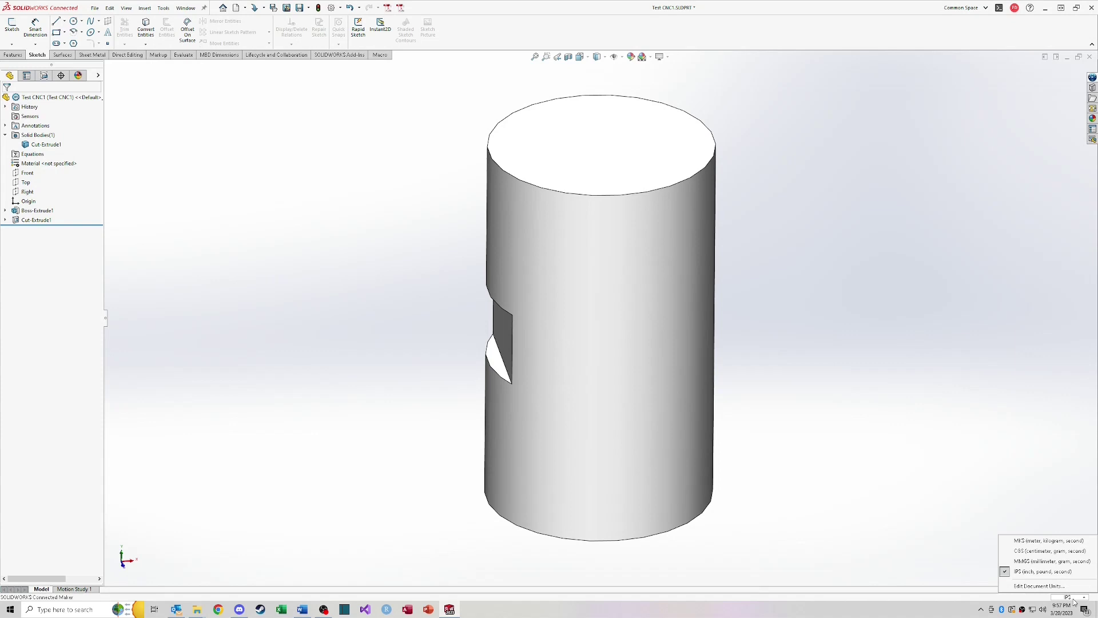
# Close and reopen the status-bar units list keeping IPS, then select and clear the cut faces.
pyautogui.click(1028, 572)
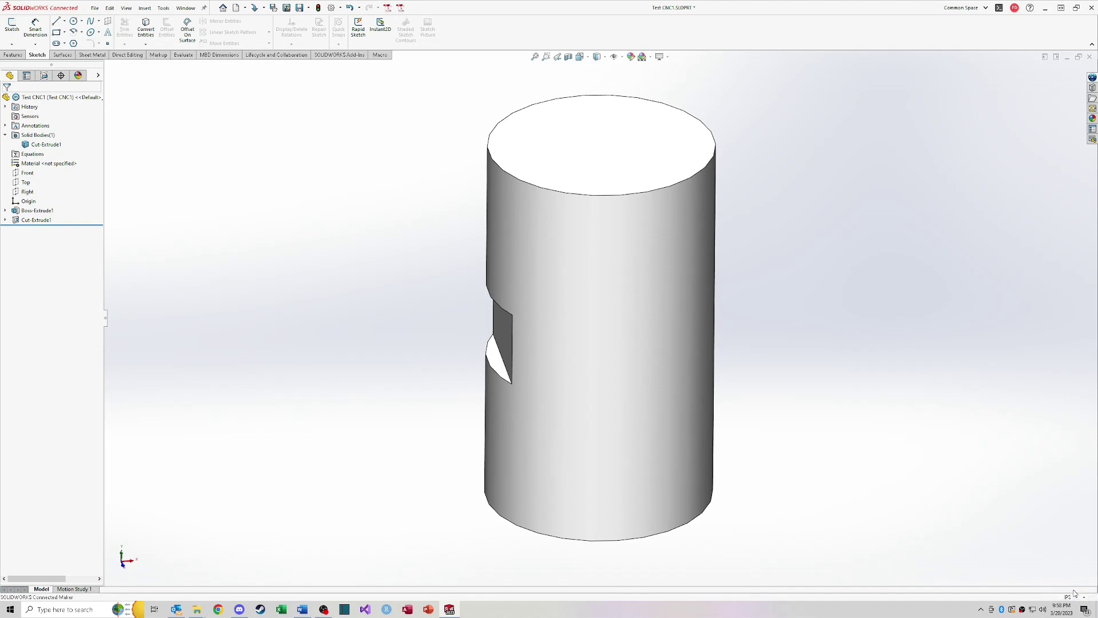
pyautogui.click(1068, 599)
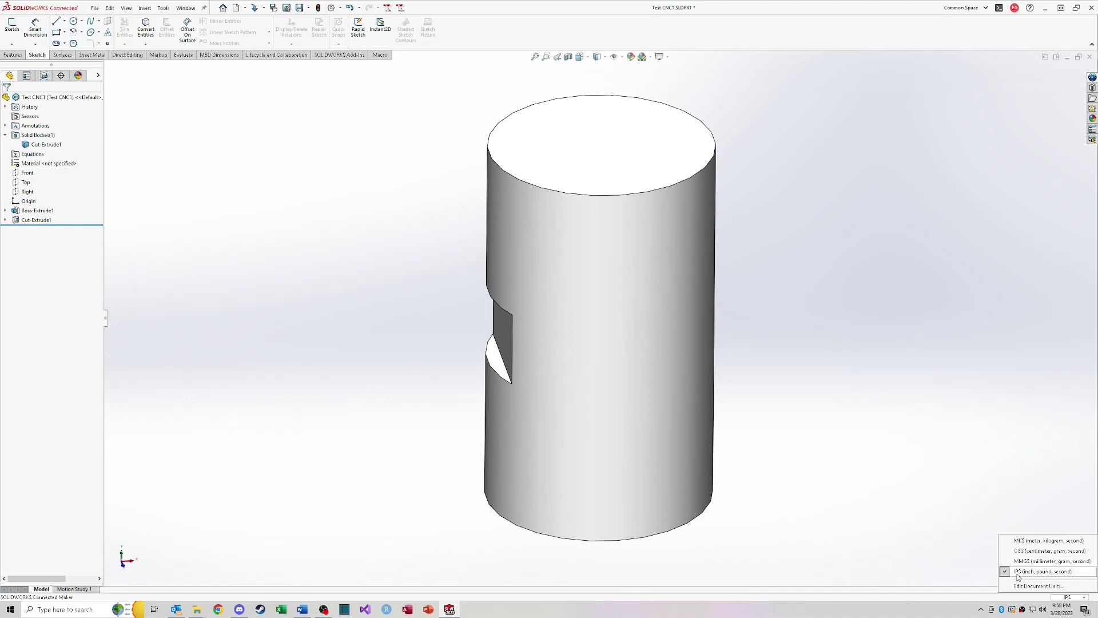
pyautogui.click(979, 556)
pyautogui.click(1067, 598)
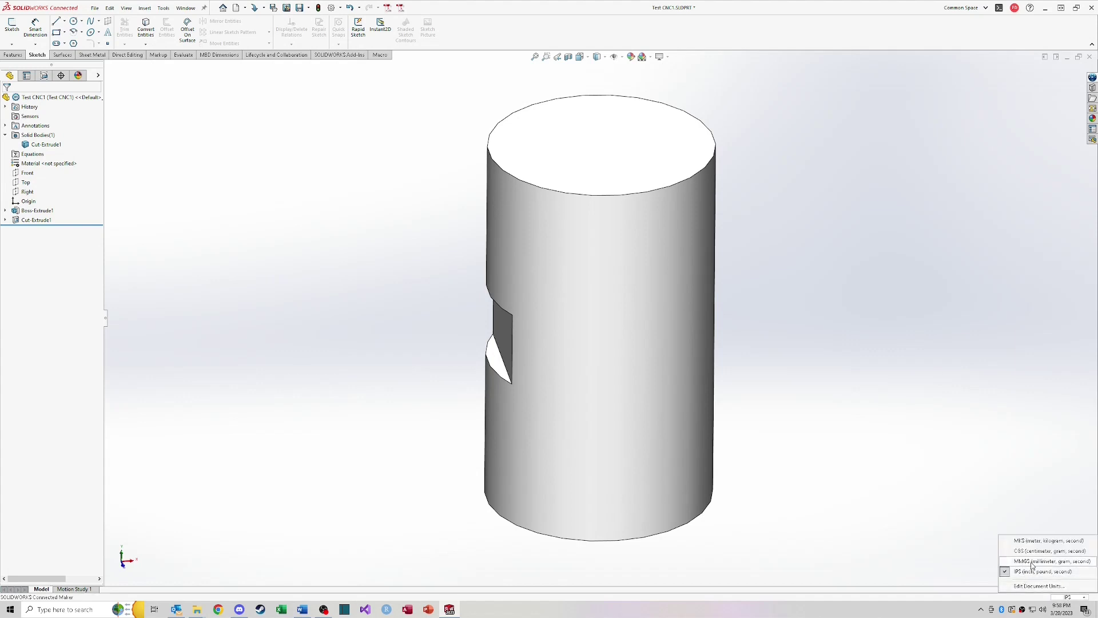
pyautogui.click(52, 219)
pyautogui.click(289, 306)
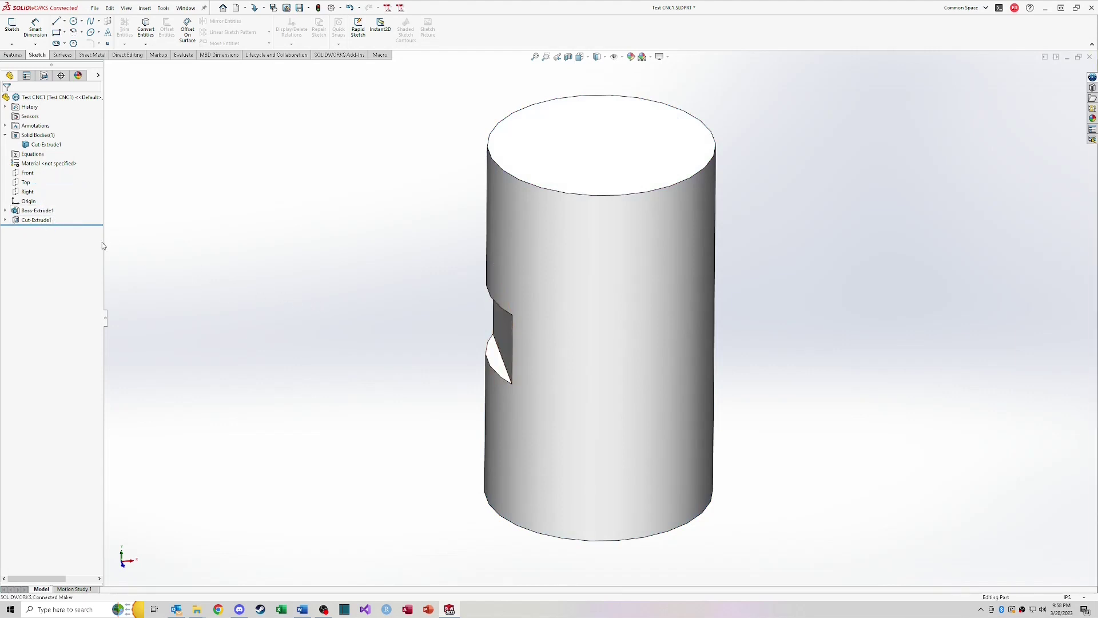
# Review the Document Properties Annotations > Balloons and Dimensions settings in Options.
pyautogui.click(331, 8)
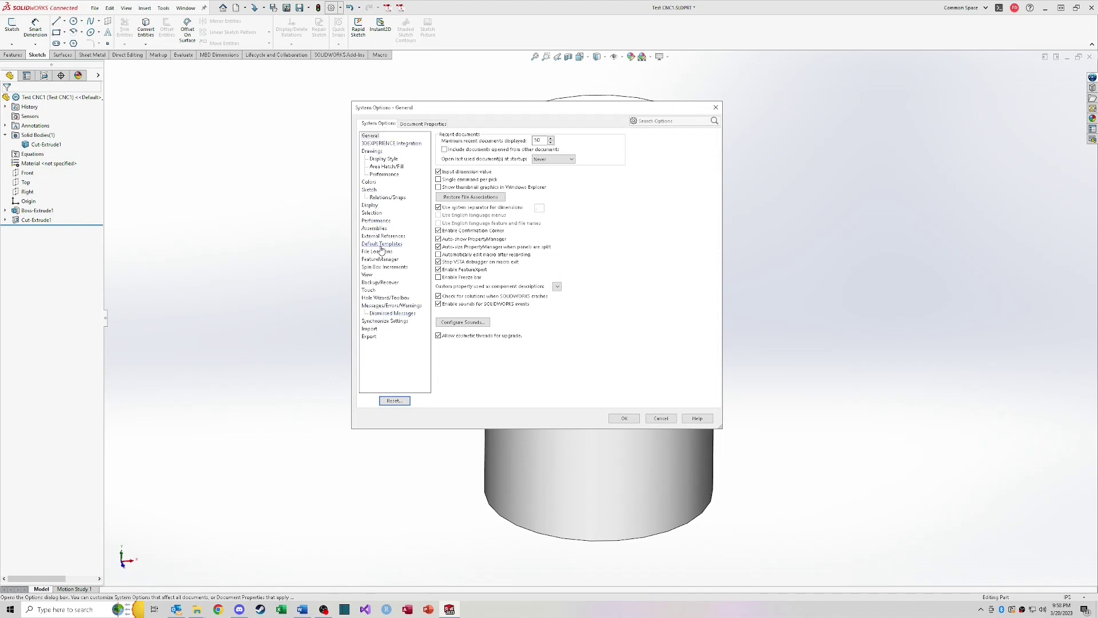
pyautogui.click(422, 124)
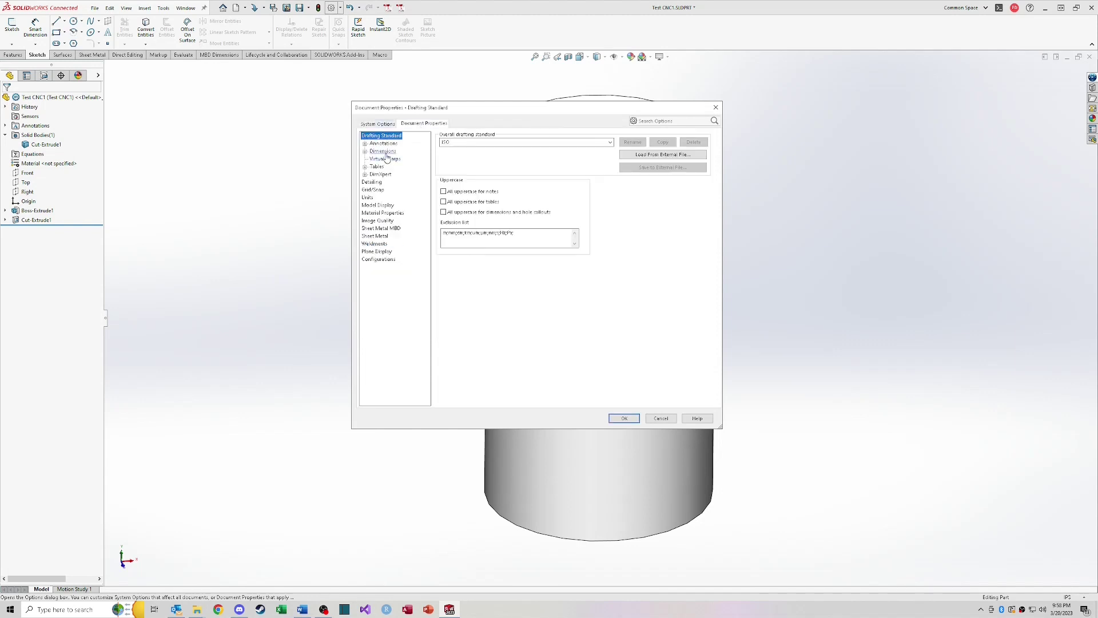
pyautogui.click(365, 144)
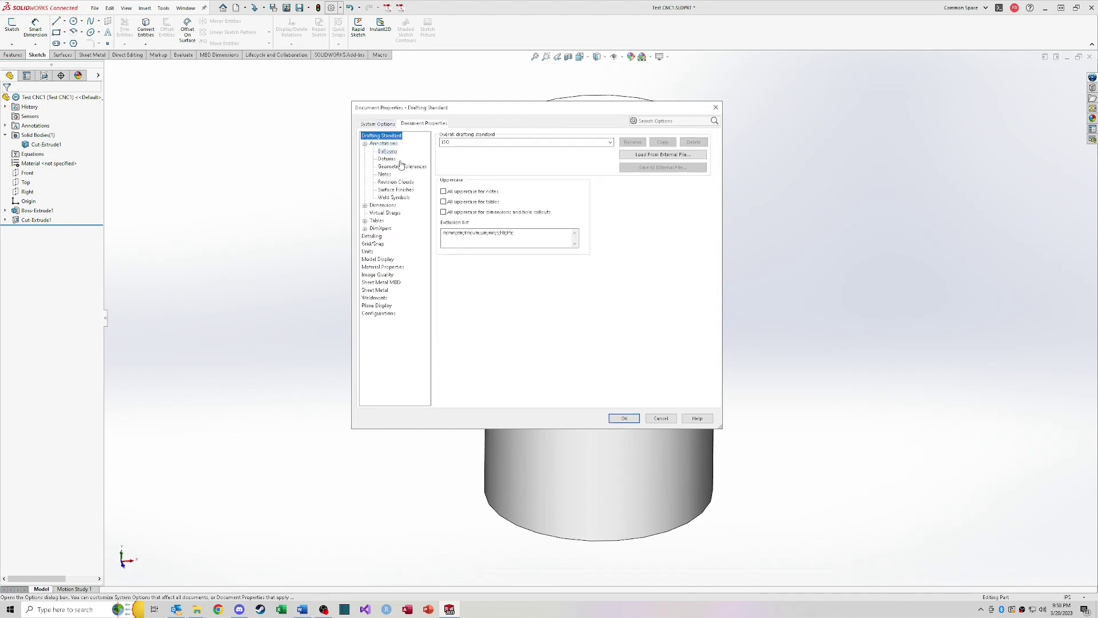
pyautogui.click(388, 151)
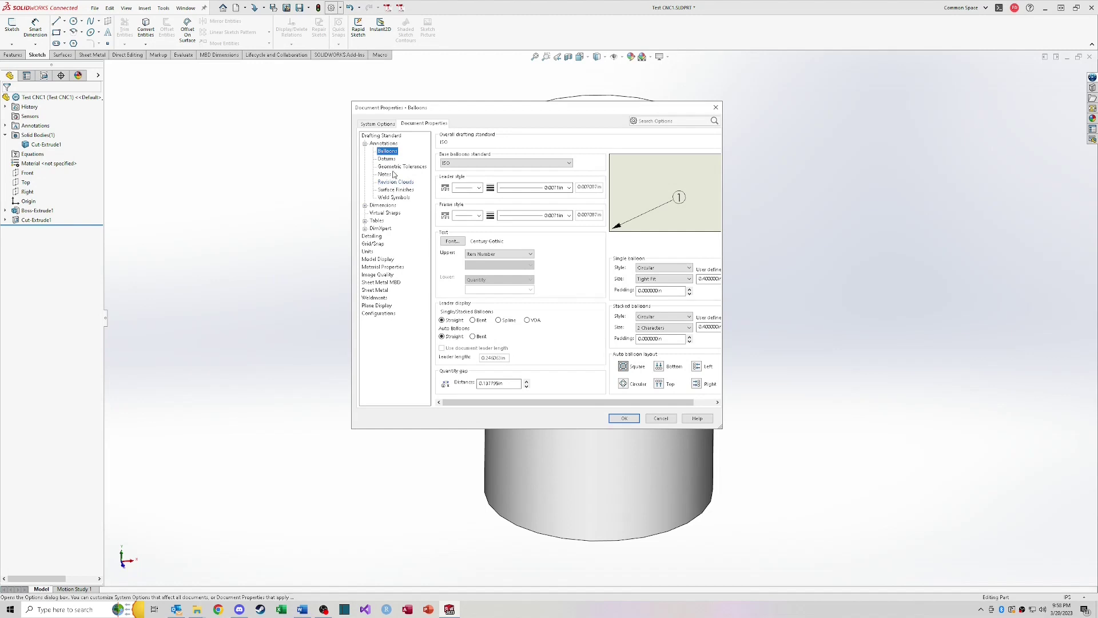
pyautogui.click(382, 207)
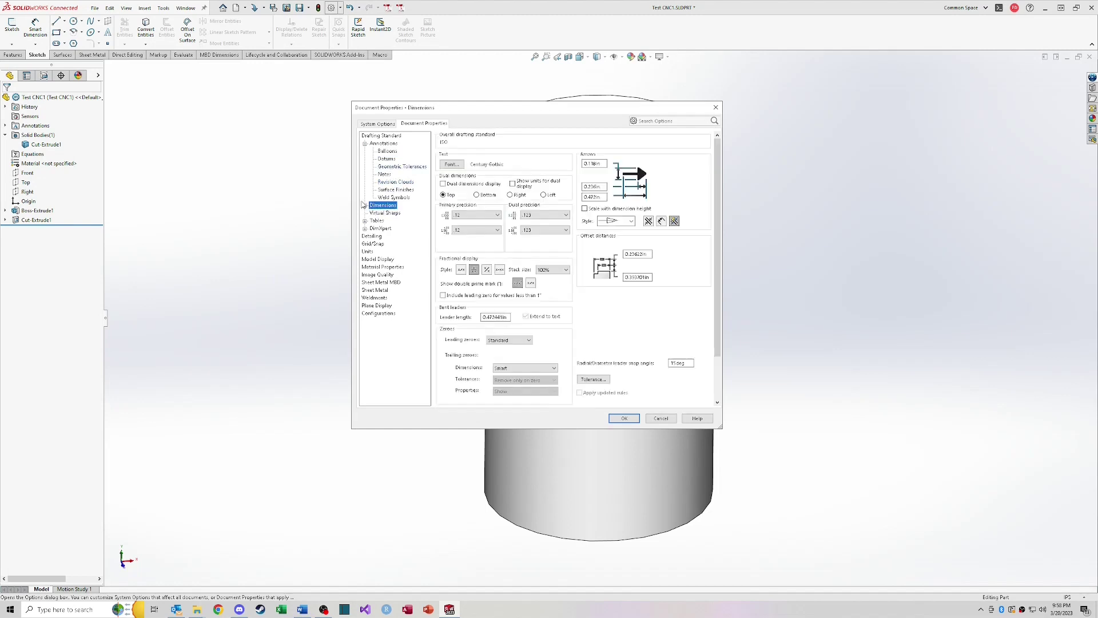
pyautogui.click(364, 206)
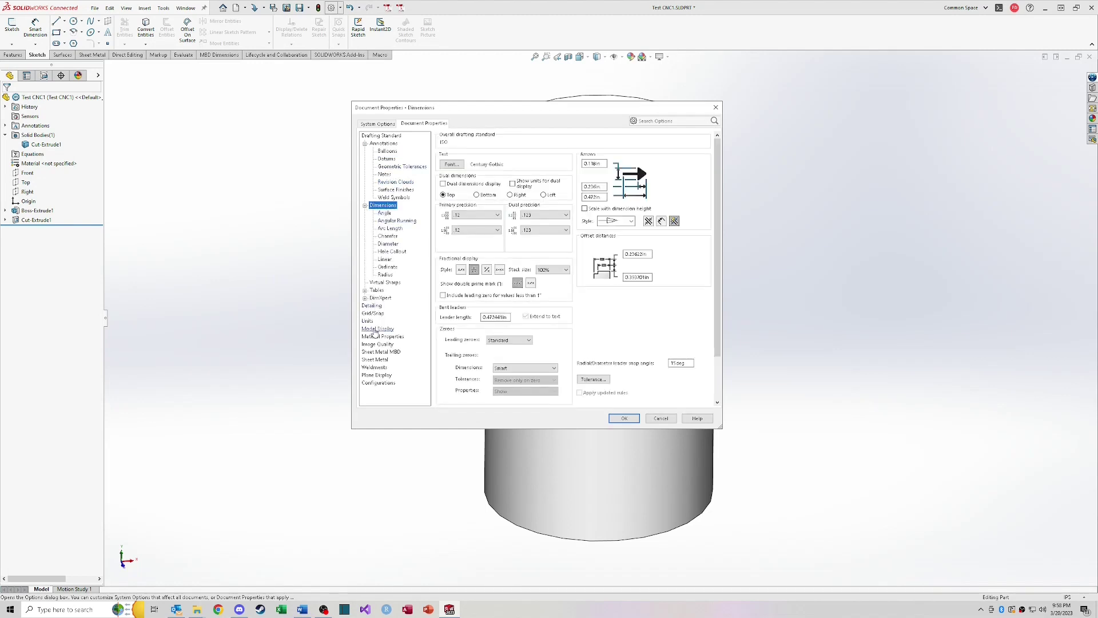
# Collapse the Annotations tree and return to the System Options General page.
pyautogui.click(366, 145)
pyautogui.click(365, 152)
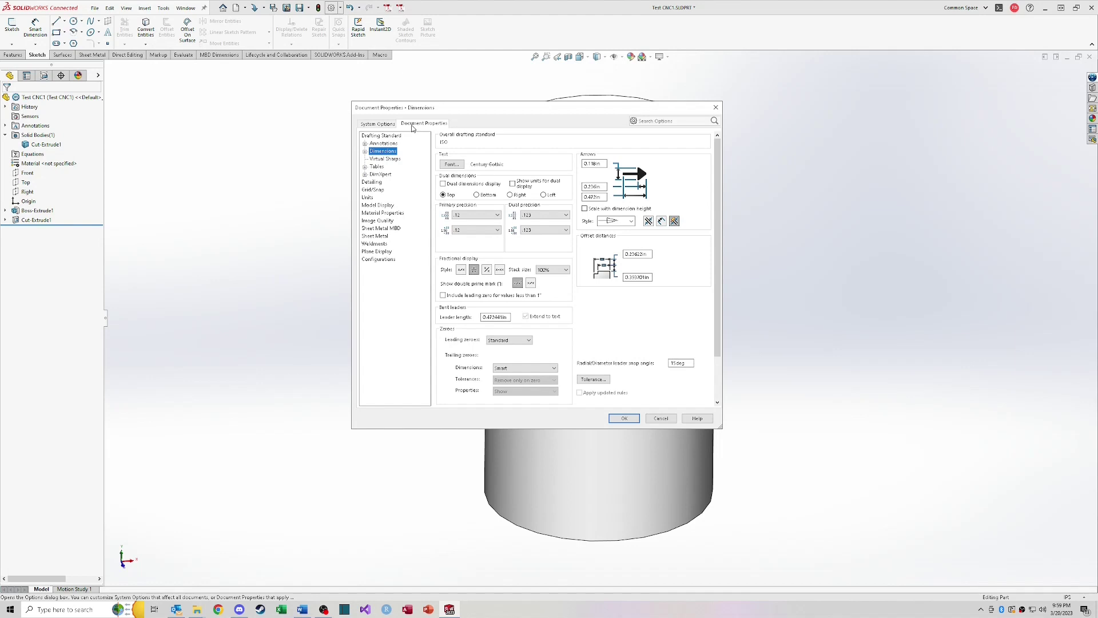
pyautogui.click(365, 144)
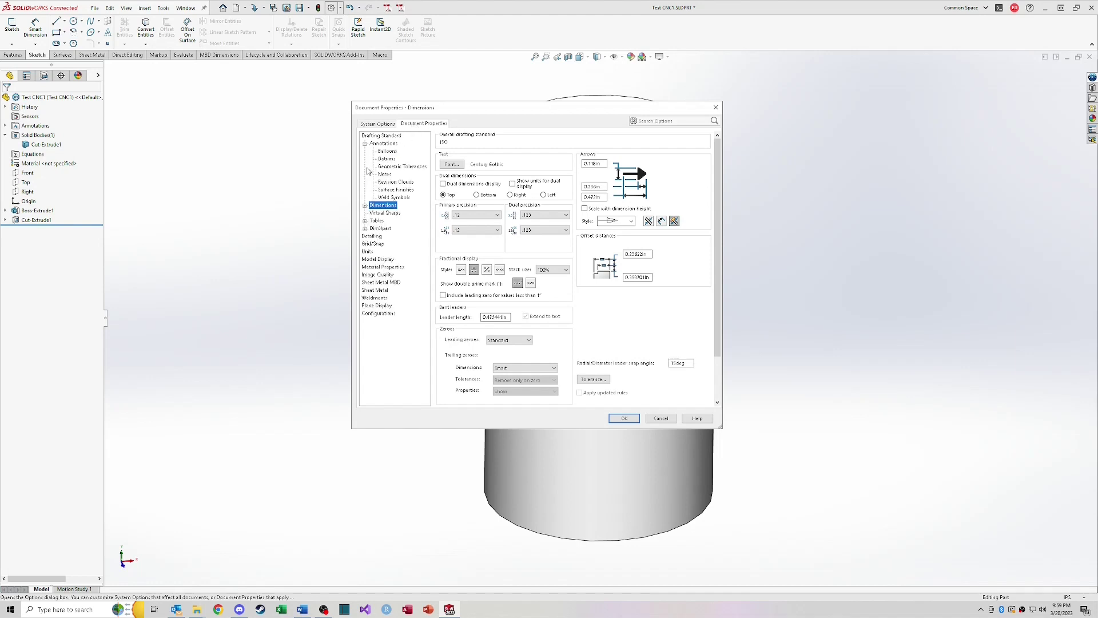
pyautogui.click(365, 144)
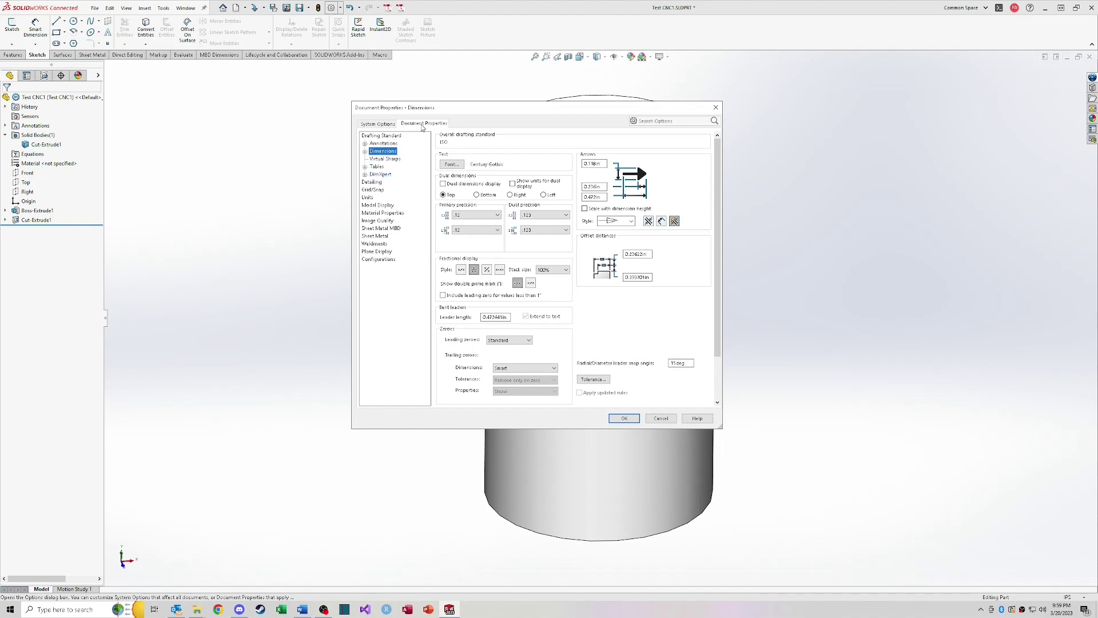
pyautogui.click(381, 125)
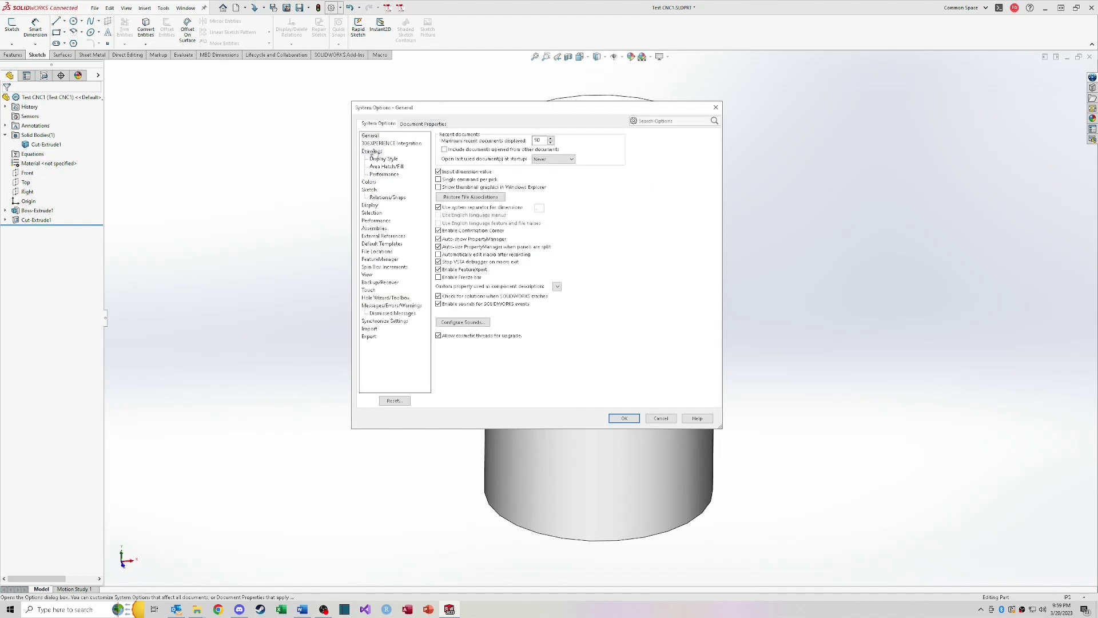
# Inspect the Parts template path under System Options > Default Templates.
pyautogui.click(377, 251)
pyautogui.click(382, 243)
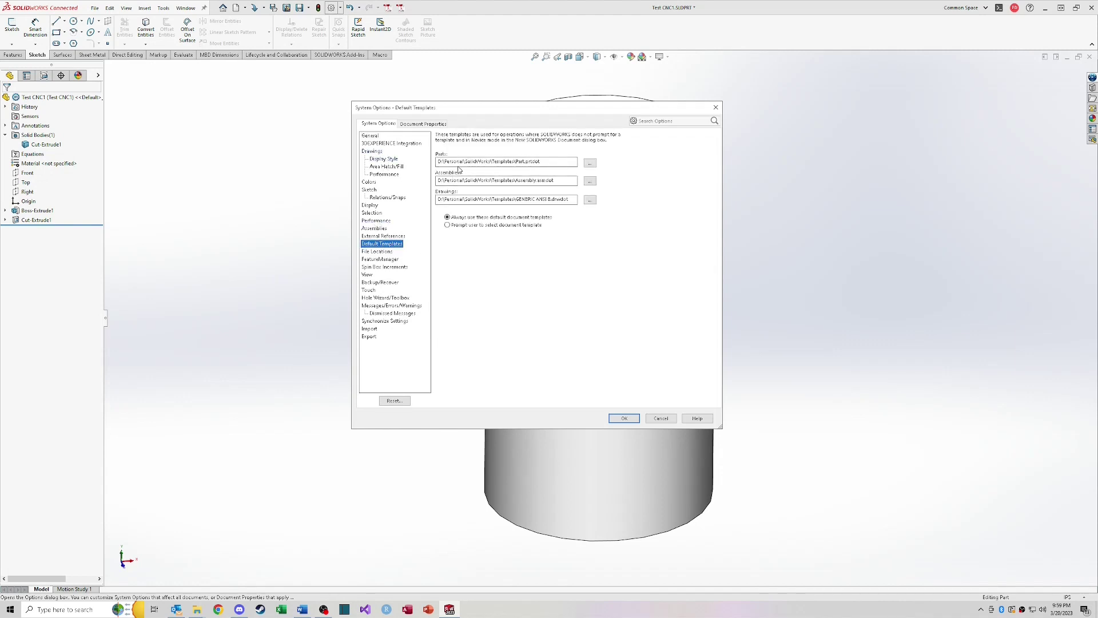
pyautogui.moveTo(538, 162); pyautogui.dragTo(421, 167)
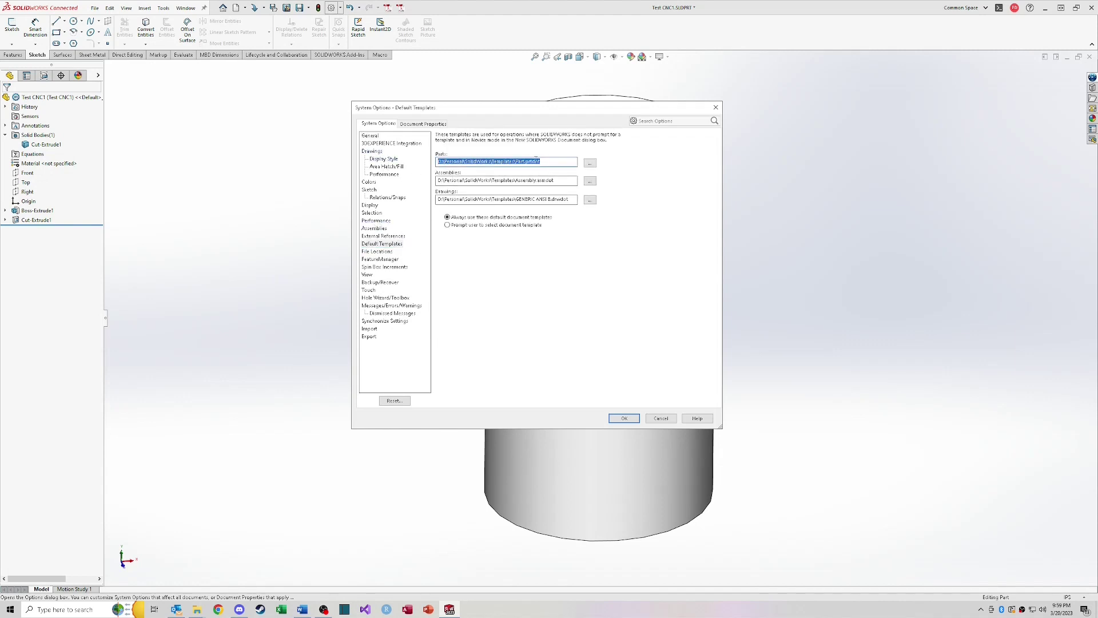
pyautogui.click(539, 162)
pyautogui.moveTo(539, 162); pyautogui.dragTo(427, 167)
pyautogui.click(541, 162)
pyautogui.moveTo(540, 161); pyautogui.dragTo(429, 166)
pyautogui.click(541, 162)
pyautogui.moveTo(541, 162); pyautogui.dragTo(432, 166)
# Check the Assemblies template path, then show File Locations with its two Document Templates folders.
pyautogui.click(554, 180)
pyautogui.moveTo(553, 179); pyautogui.dragTo(475, 191)
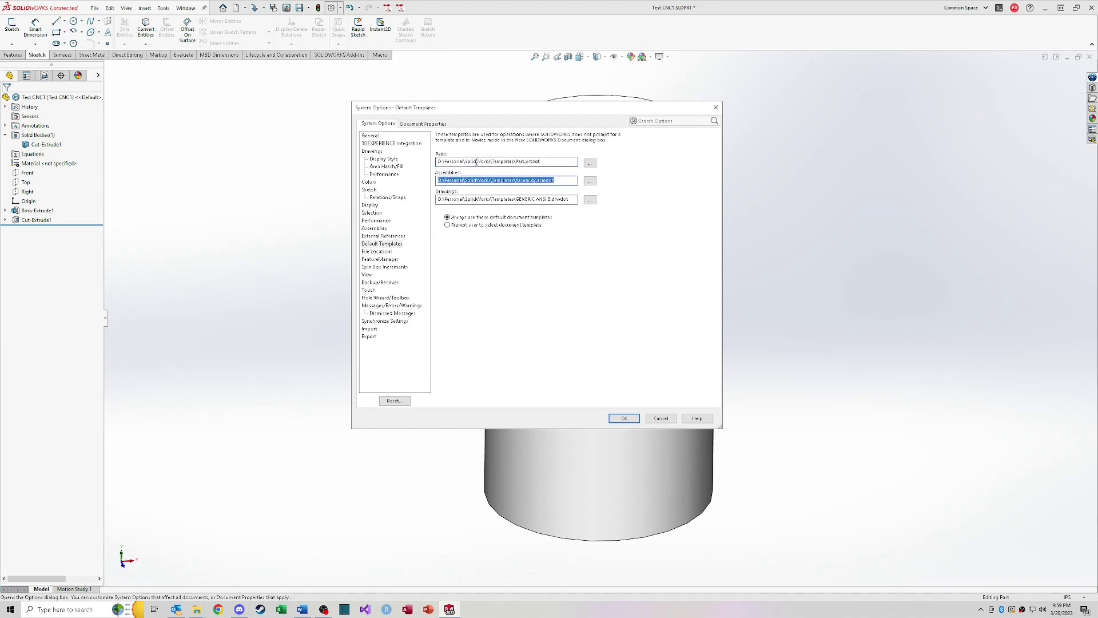
pyautogui.click(469, 199)
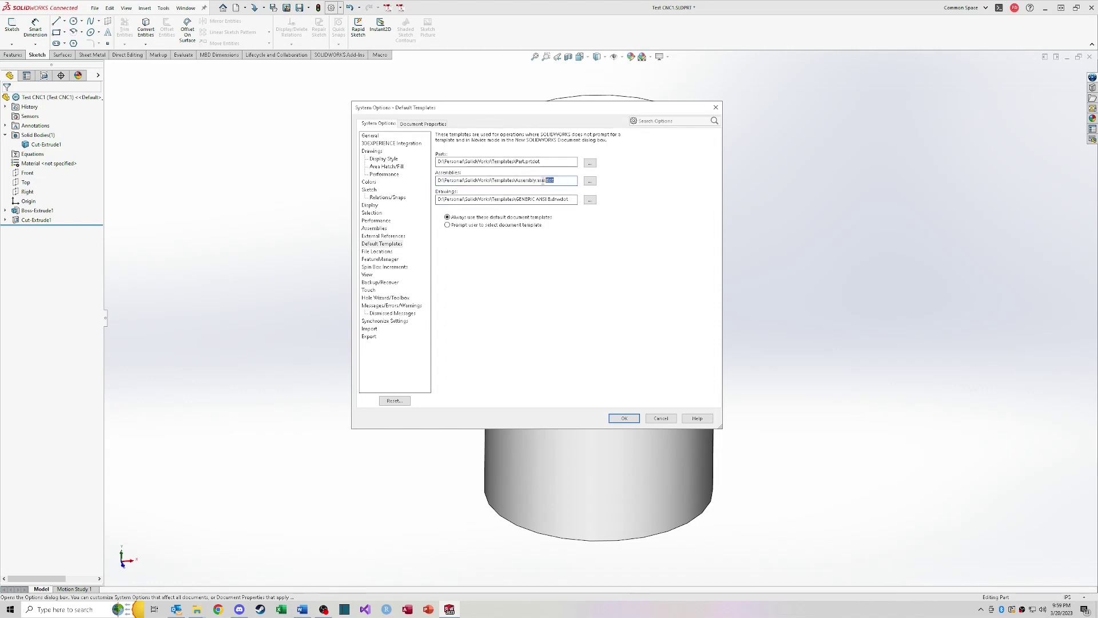
pyautogui.moveTo(438, 180)
pyautogui.mouseDown()
pyautogui.moveTo(550, 181)
pyautogui.moveTo(438, 182)
pyautogui.mouseUp()
pyautogui.click(529, 161)
pyautogui.click(378, 251)
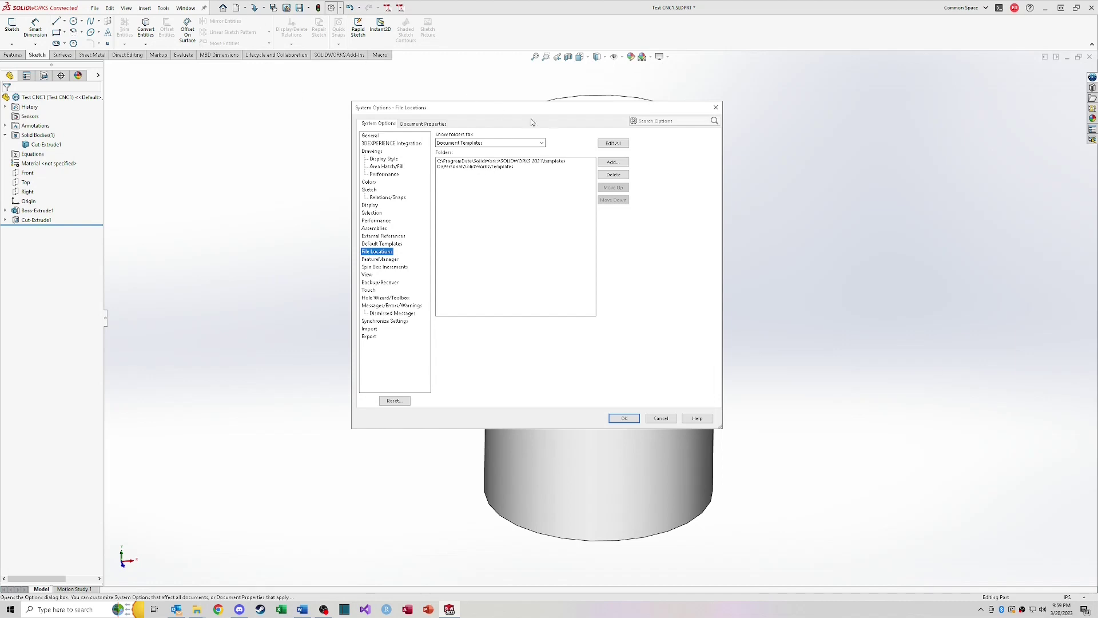
pyautogui.click(524, 161)
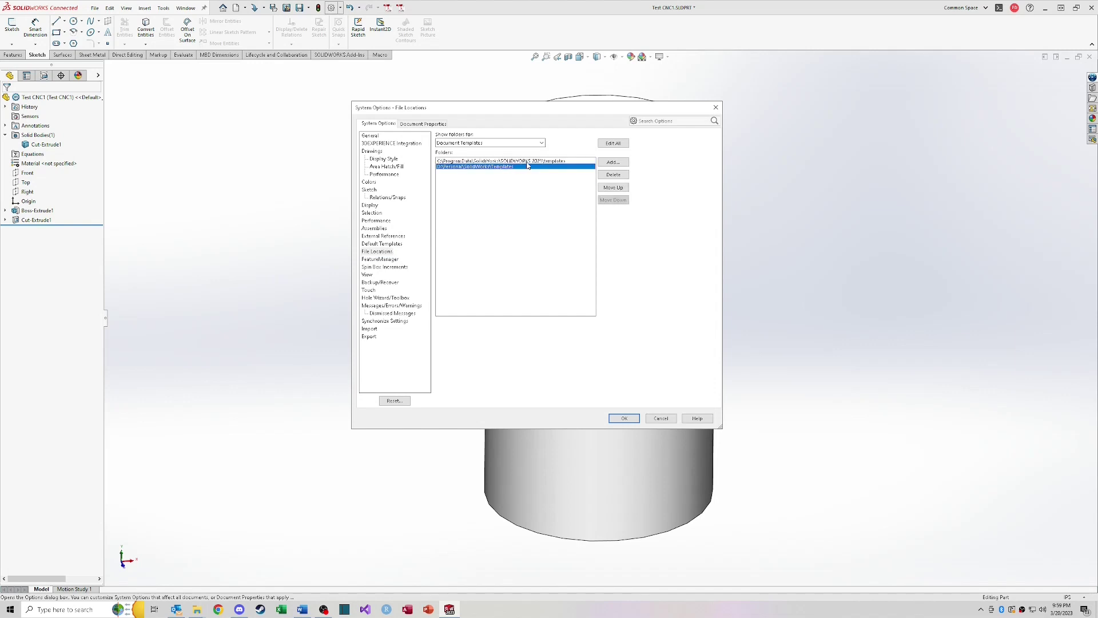
pyautogui.click(498, 167)
pyautogui.click(464, 162)
pyautogui.click(486, 167)
pyautogui.click(662, 419)
pyautogui.click(235, 7)
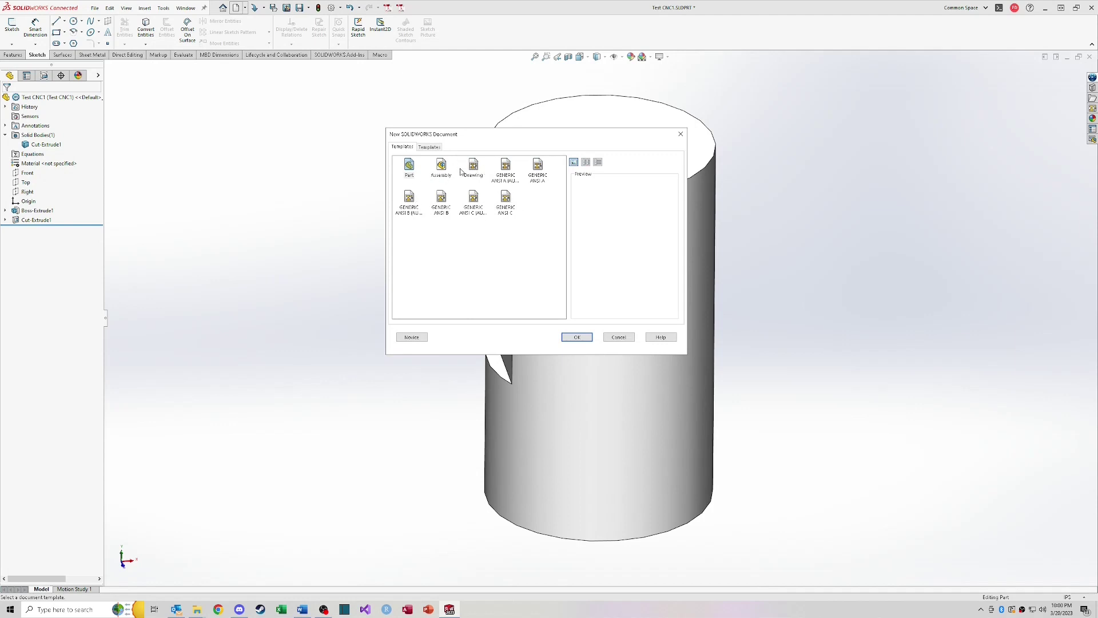
pyautogui.click(429, 147)
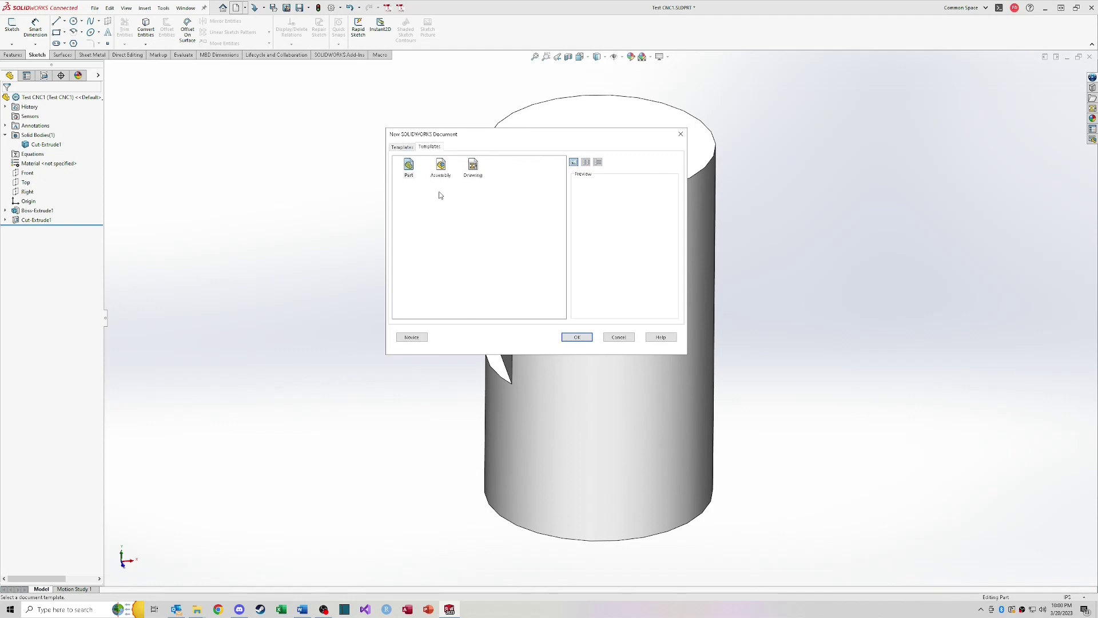
pyautogui.click(617, 337)
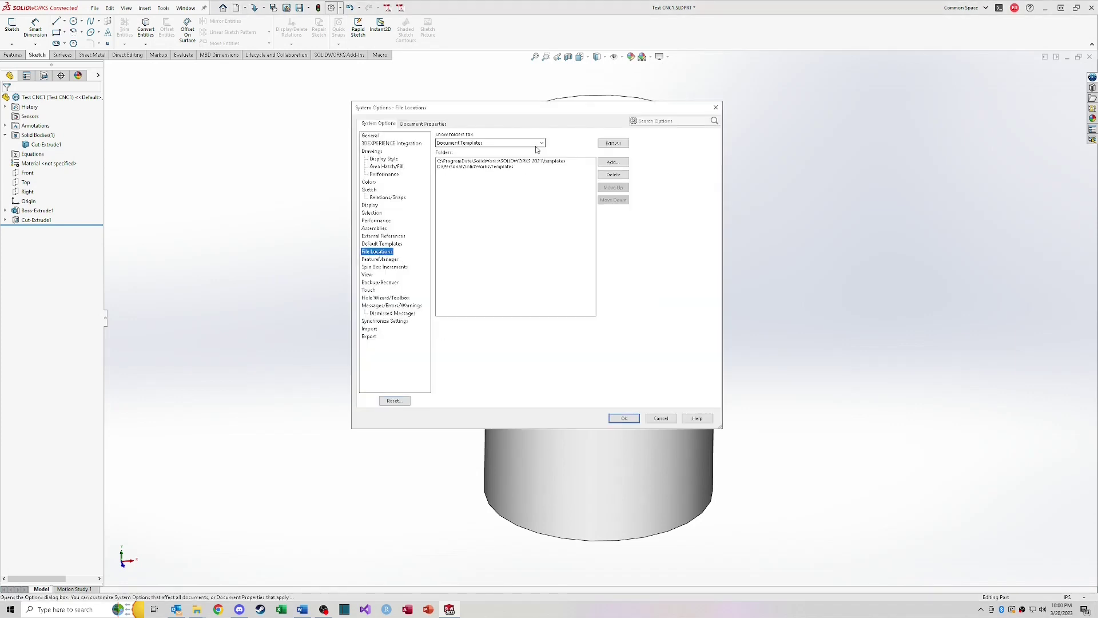
# Browse the Show folders for list and show the BOM Templates folder path.
pyautogui.click(536, 143)
pyautogui.click(536, 143)
pyautogui.click(535, 143)
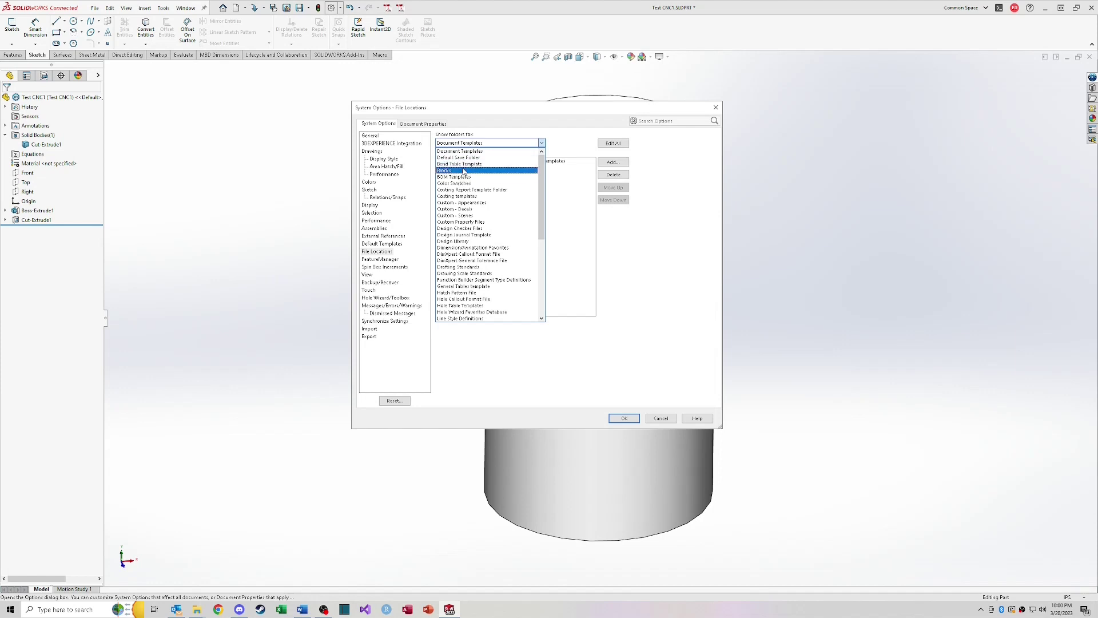
pyautogui.scroll(-3, 485, 215)
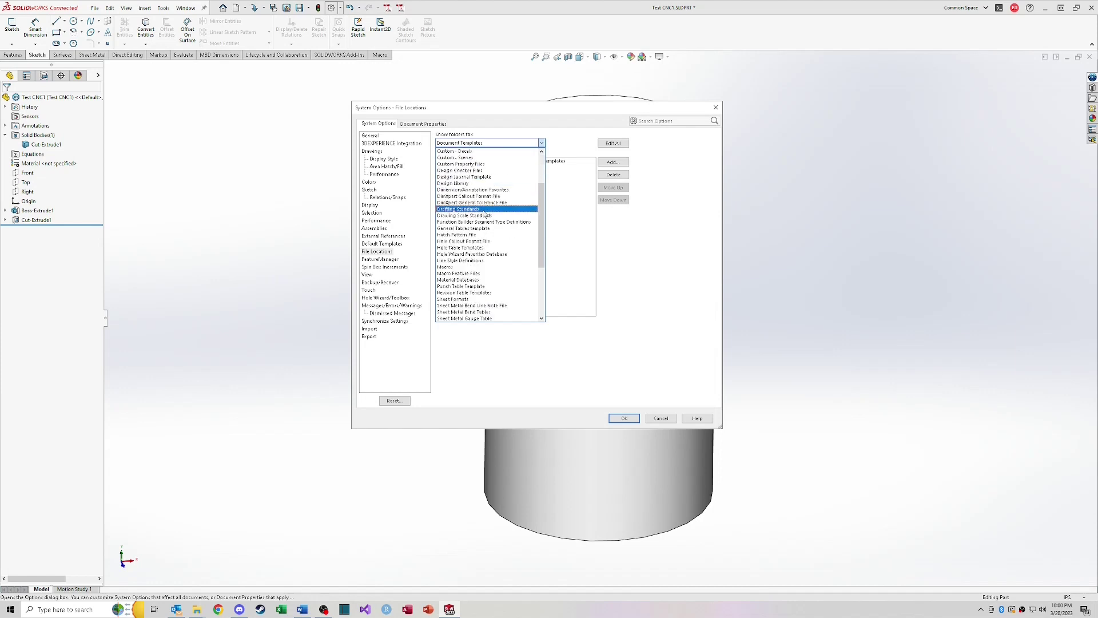
pyautogui.scroll(-1, 485, 214)
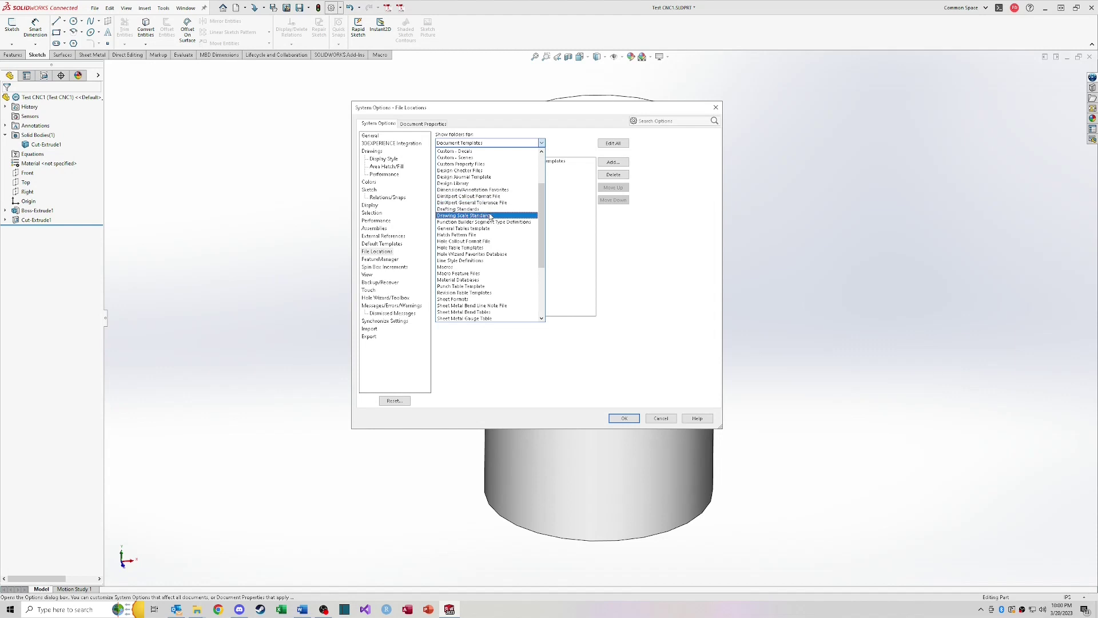
pyautogui.scroll(5, 501, 159)
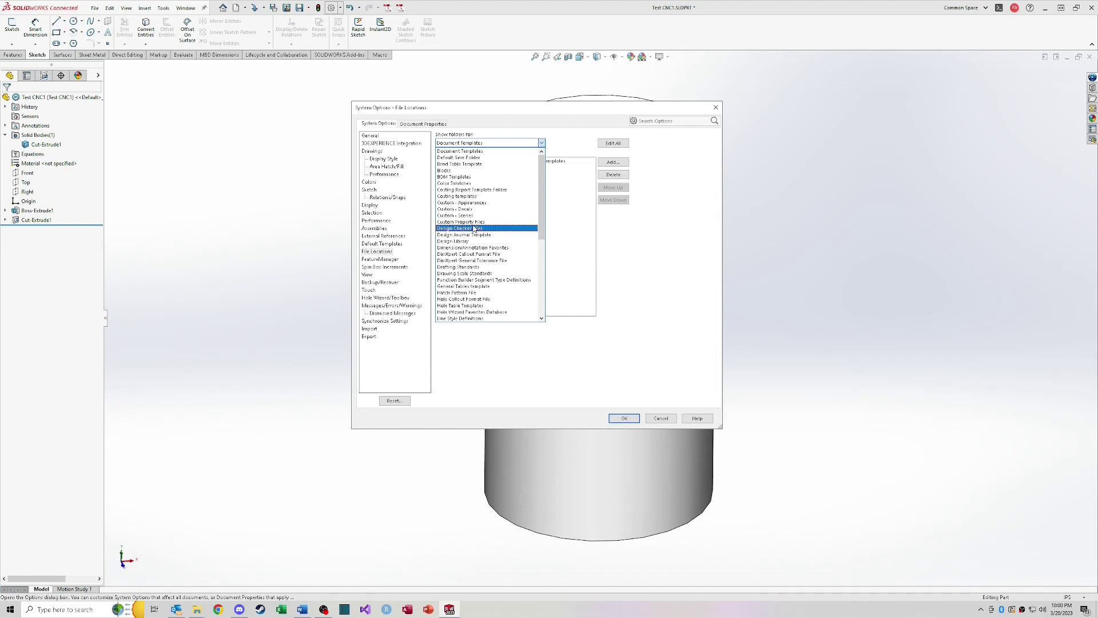
pyautogui.press('Up')
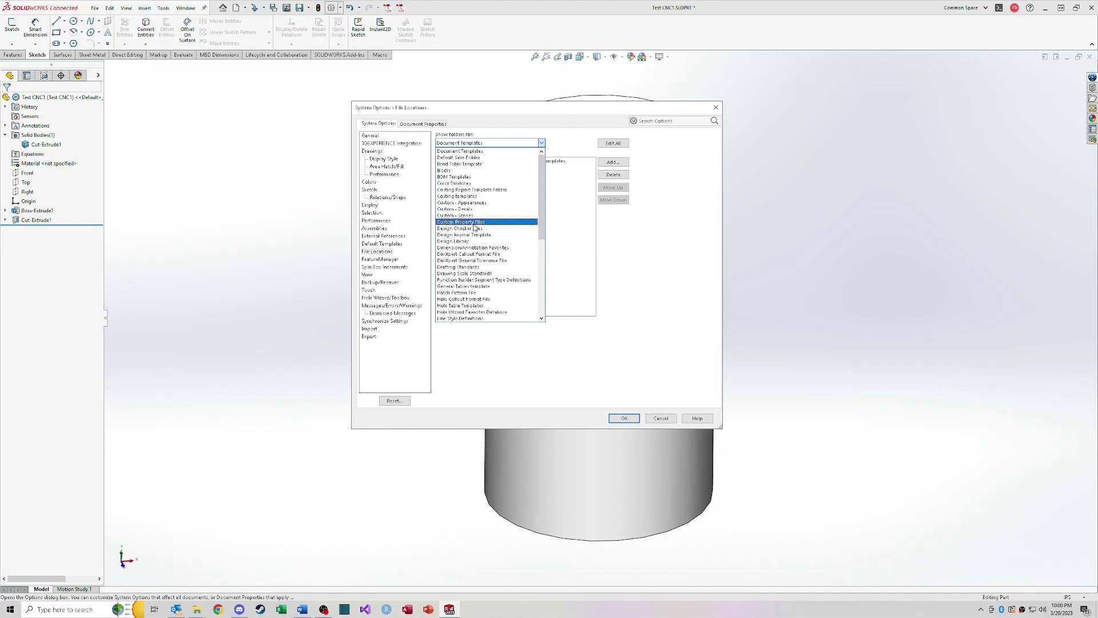
pyautogui.click(466, 178)
pyautogui.click(492, 162)
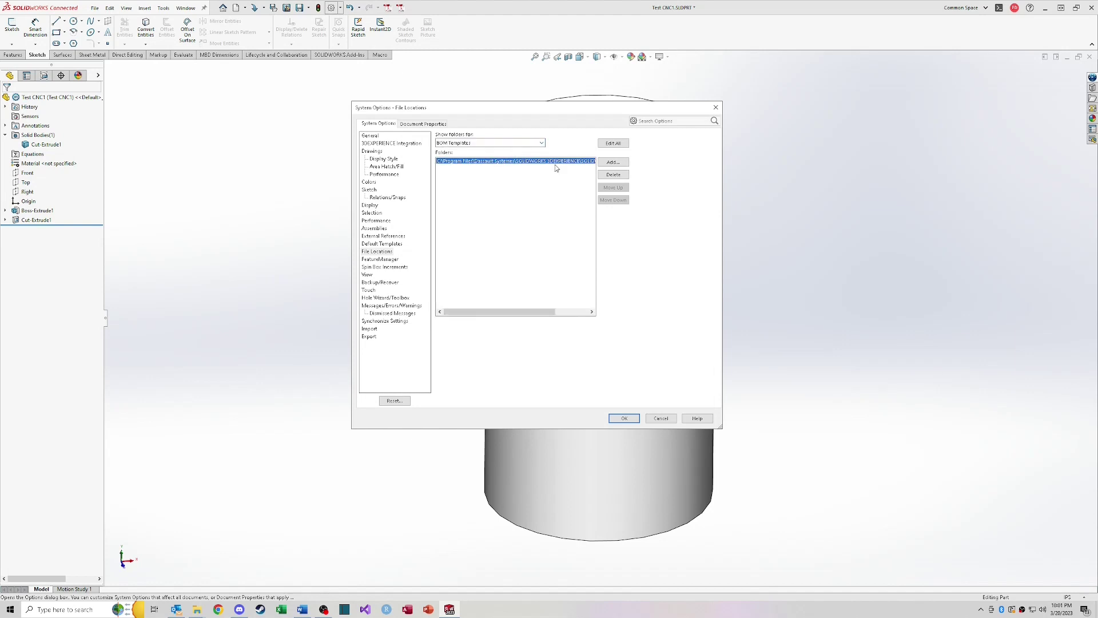
# Close System Options with BOM Templates still selected in the folder list.
pyautogui.click(543, 144)
pyautogui.click(543, 144)
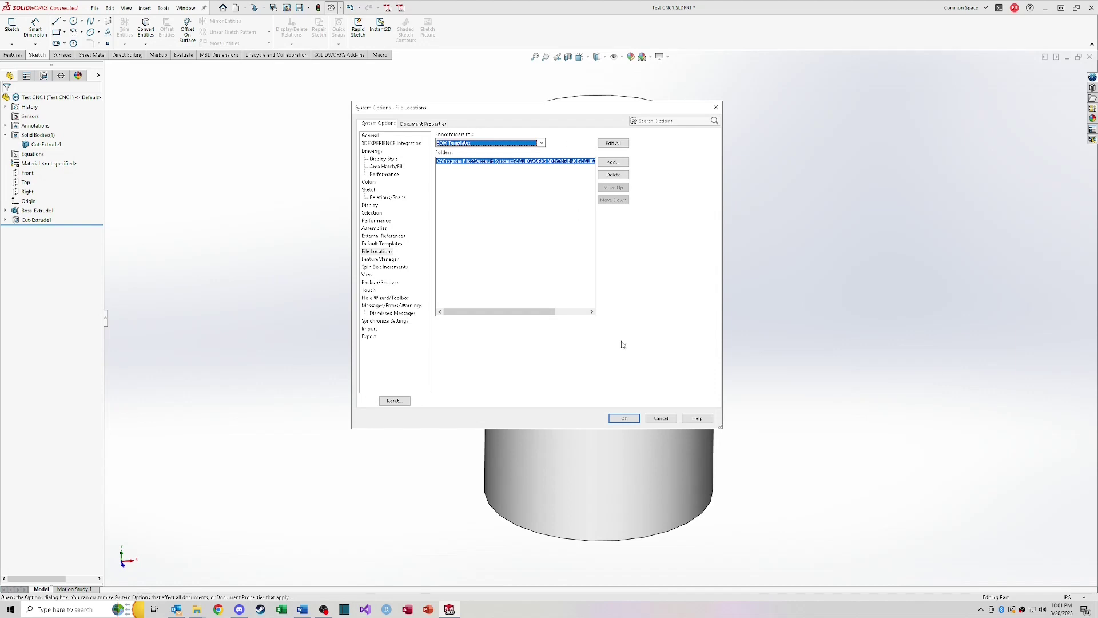
pyautogui.press('Escape')
pyautogui.click(1092, 87)
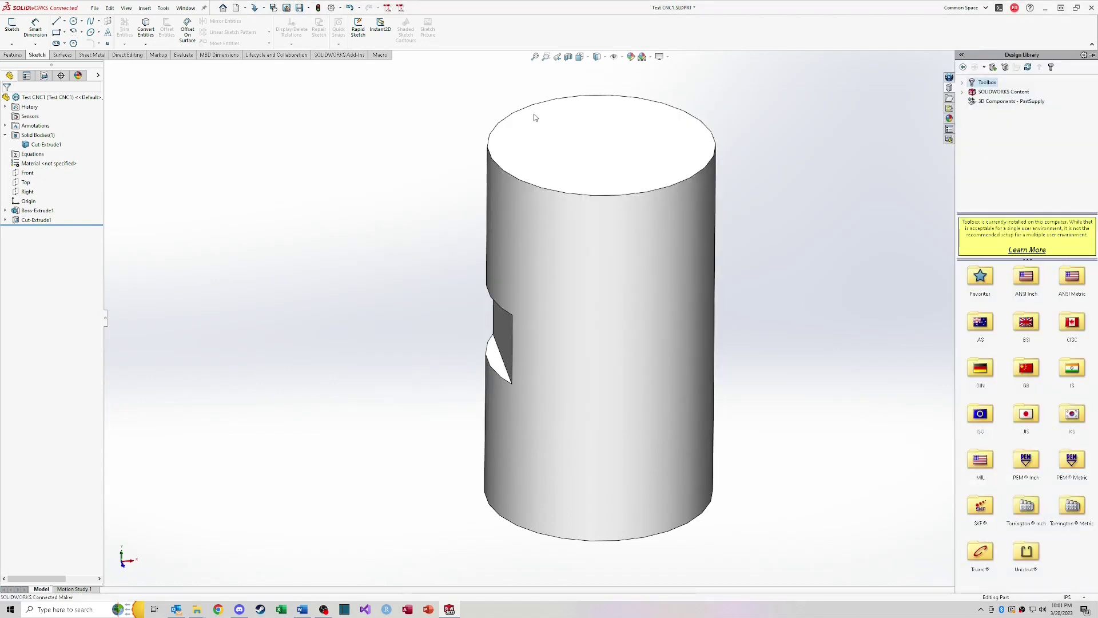
# Collapse the Design Library and review the Add-Ins list, including the Toolbox Utilities entry.
pyautogui.click(496, 121)
pyautogui.click(339, 7)
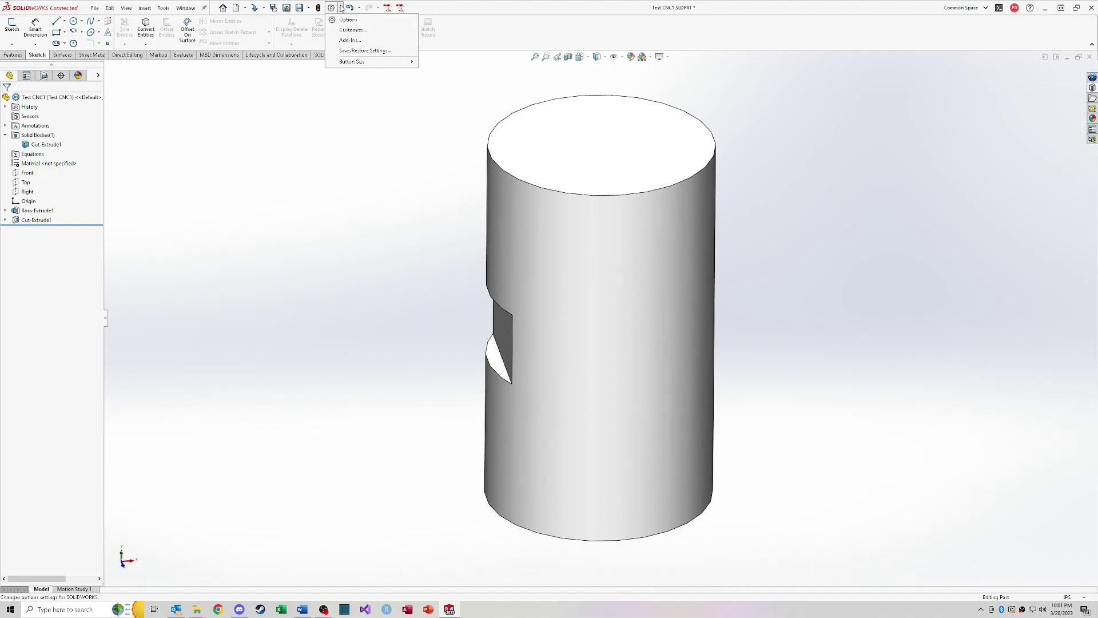
pyautogui.click(356, 42)
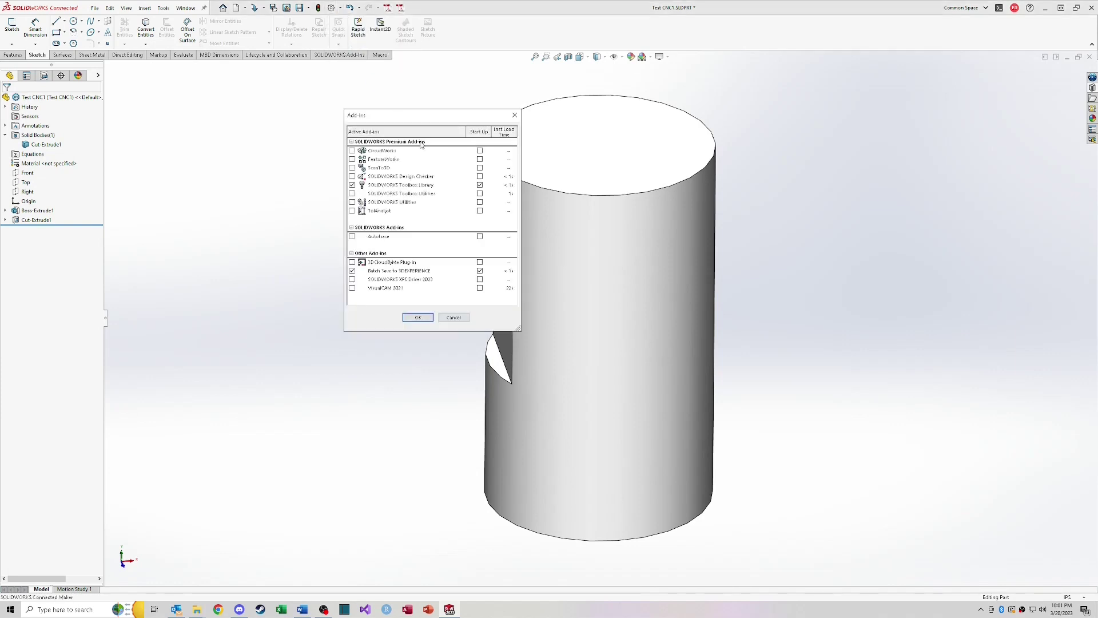
pyautogui.click(368, 179)
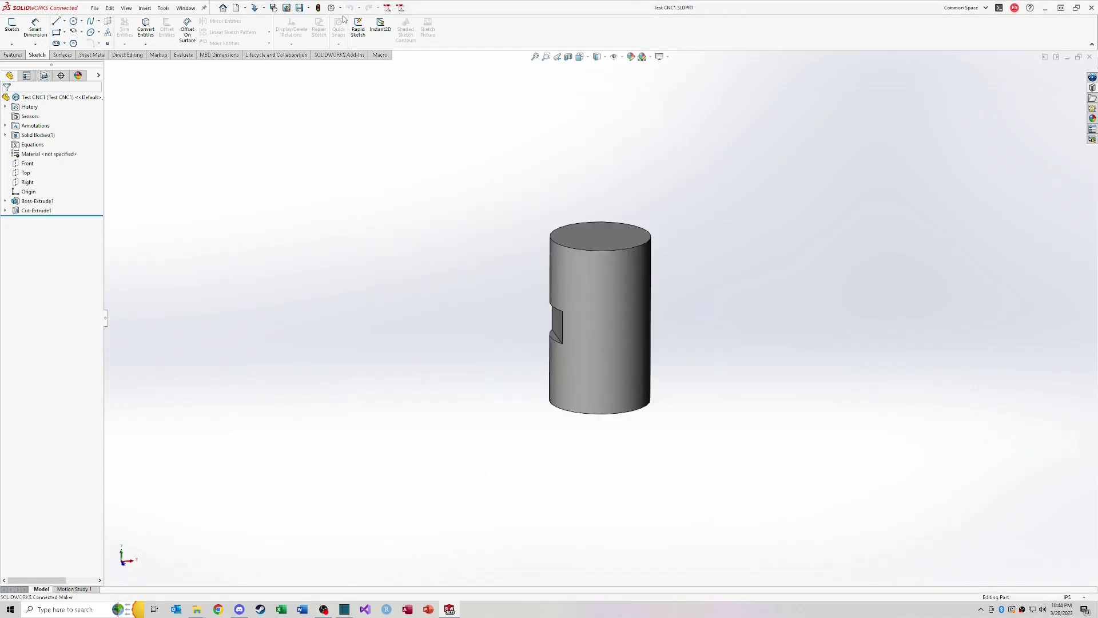
# Open Customize to the Mouse Gestures tab and view the options in the 12 Gestures list.
pyautogui.click(340, 7)
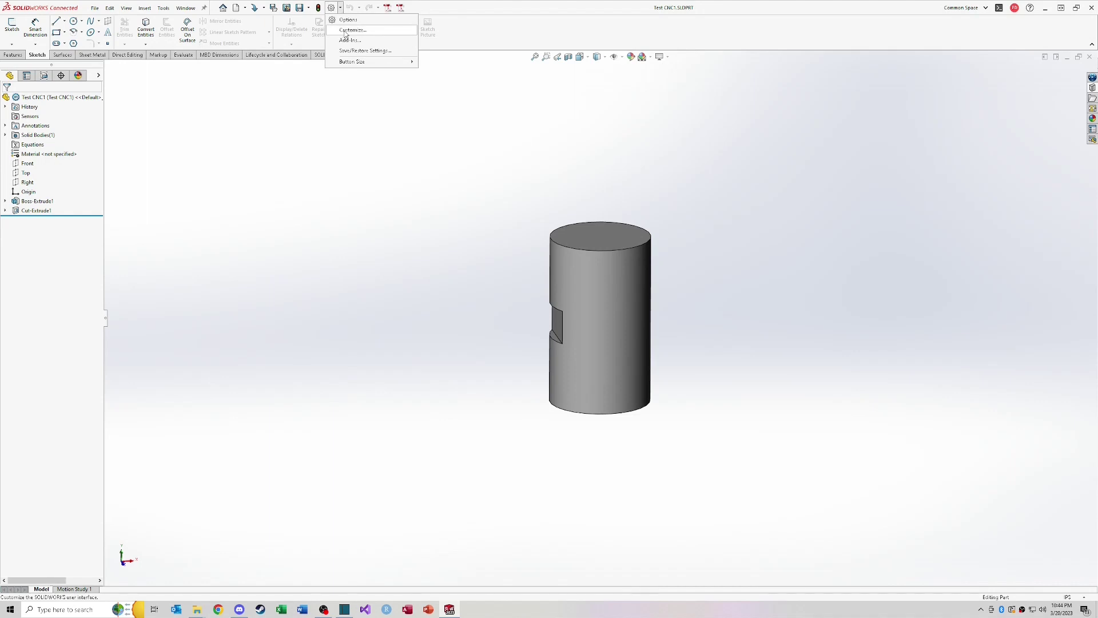
pyautogui.click(349, 30)
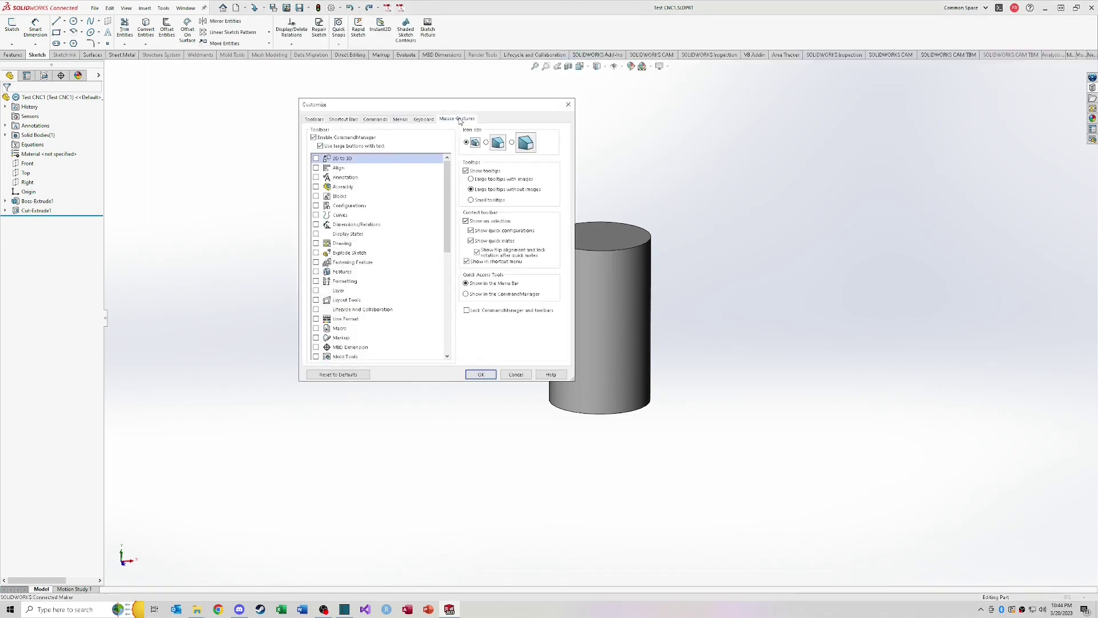
pyautogui.click(459, 119)
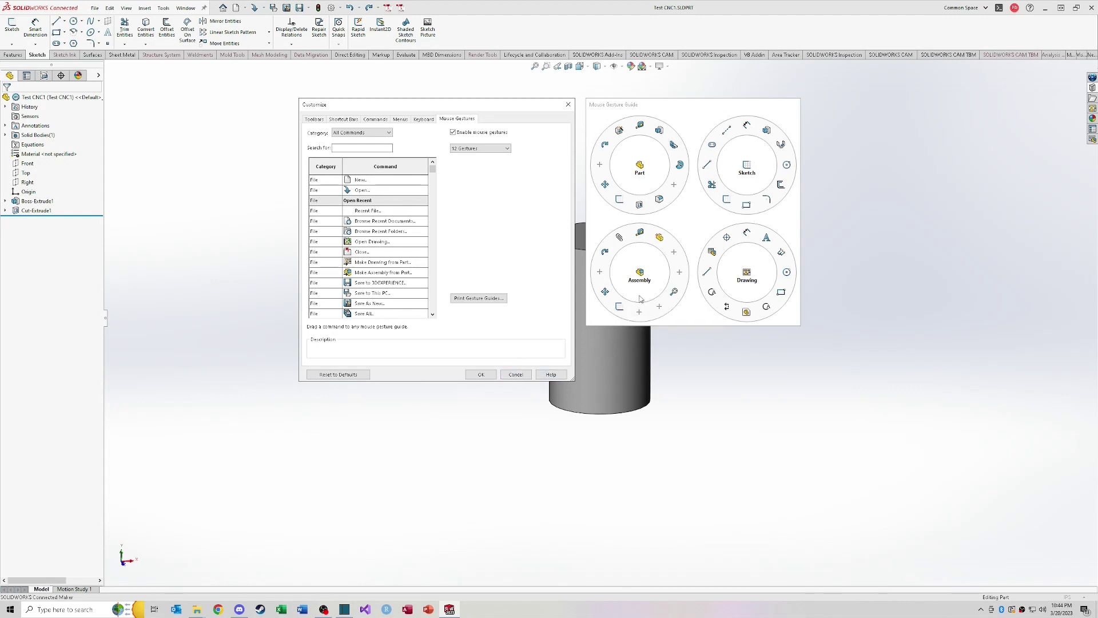
pyautogui.click(493, 148)
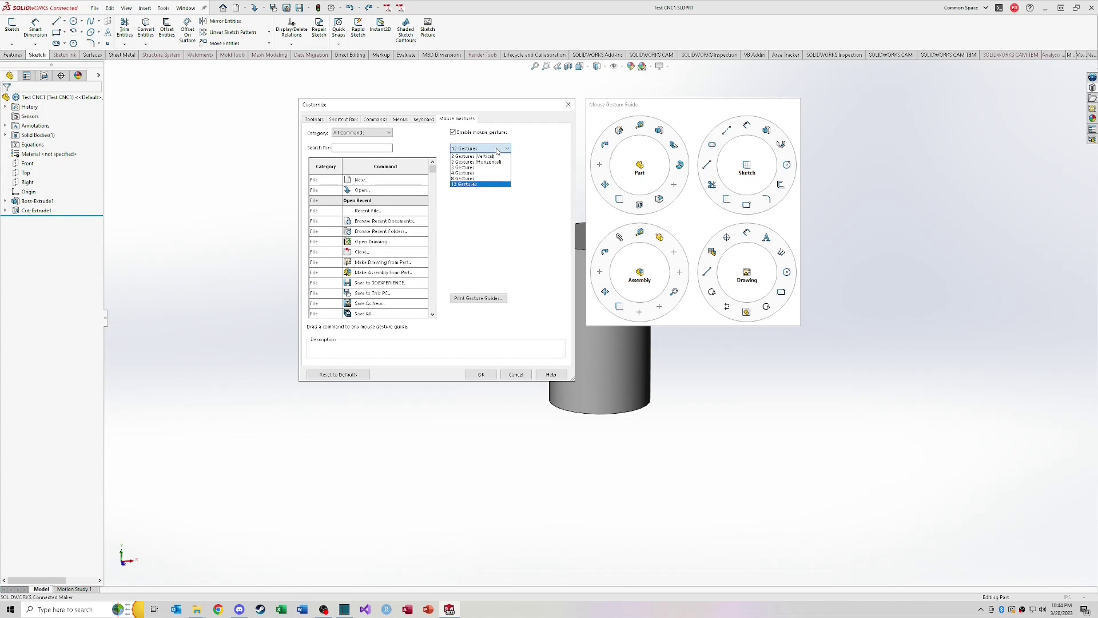
# Cancel Customize and sketch a circle centred at the origin on the cylinder's top face.
pyautogui.click(517, 376)
pyautogui.click(517, 375)
pyautogui.click(626, 239)
pyautogui.moveTo(731, 348); pyautogui.dragTo(731, 309, button='right')
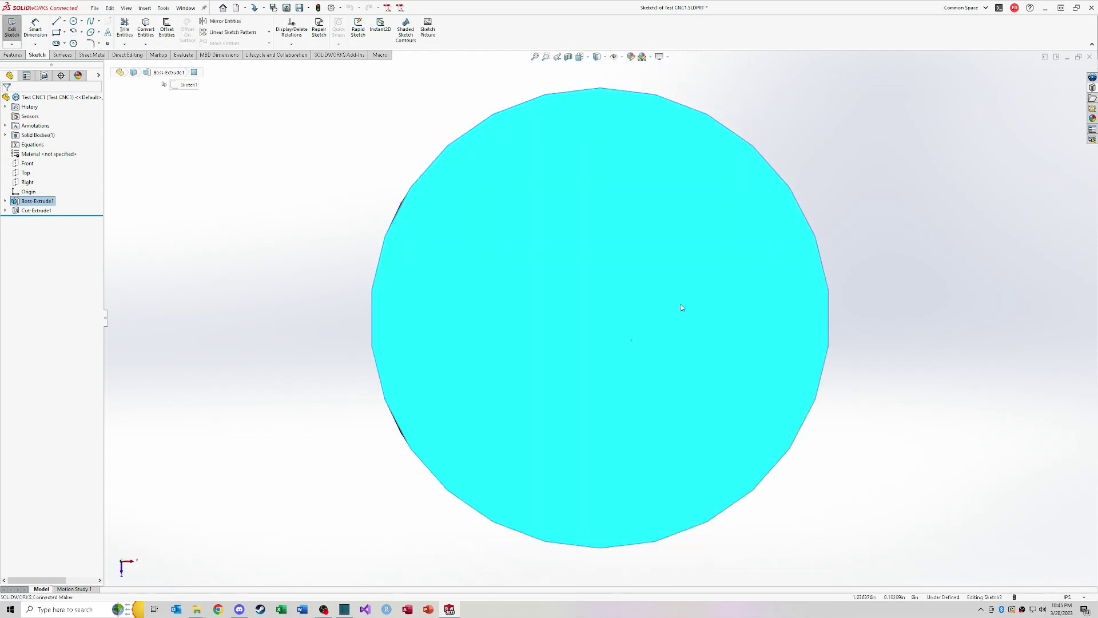
pyautogui.click(73, 21)
pyautogui.click(600, 318)
pyautogui.click(644, 274)
# Extrude the circle into a boss 2.35 in tall.
pyautogui.moveTo(894, 173); pyautogui.dragTo(909, 169, button='right')
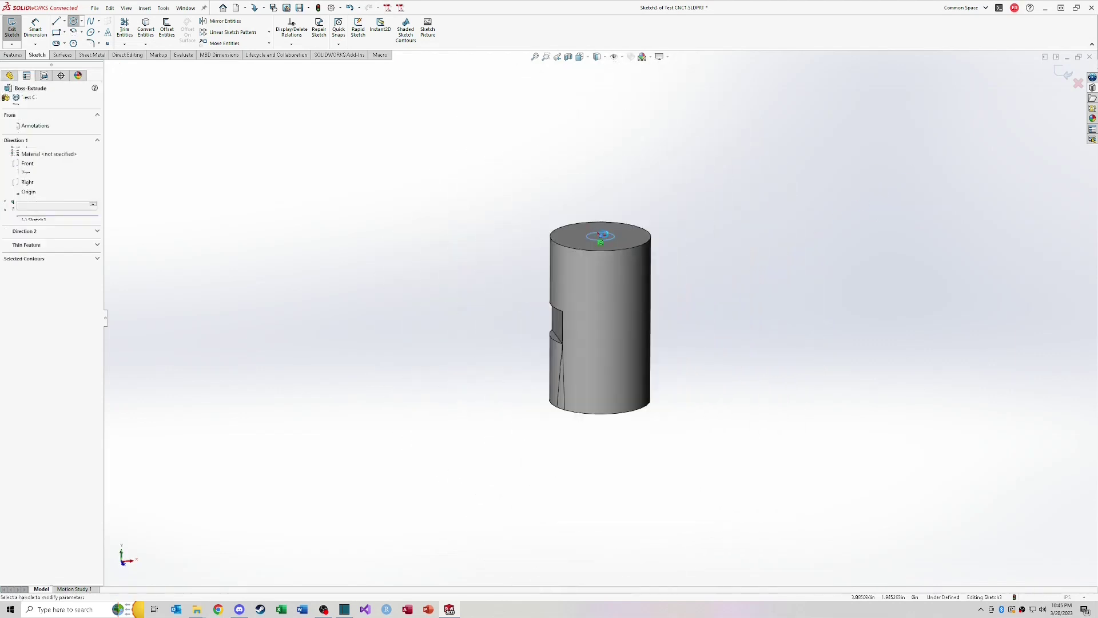
pyautogui.write('2.350000in')
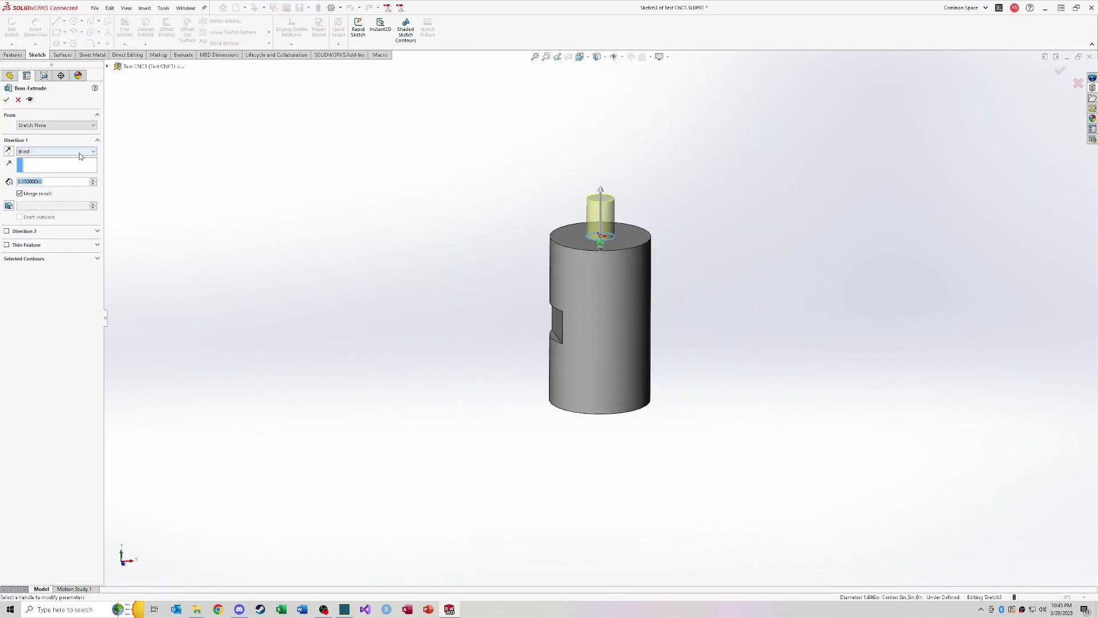
pyautogui.press('Return')
pyautogui.press('Return')
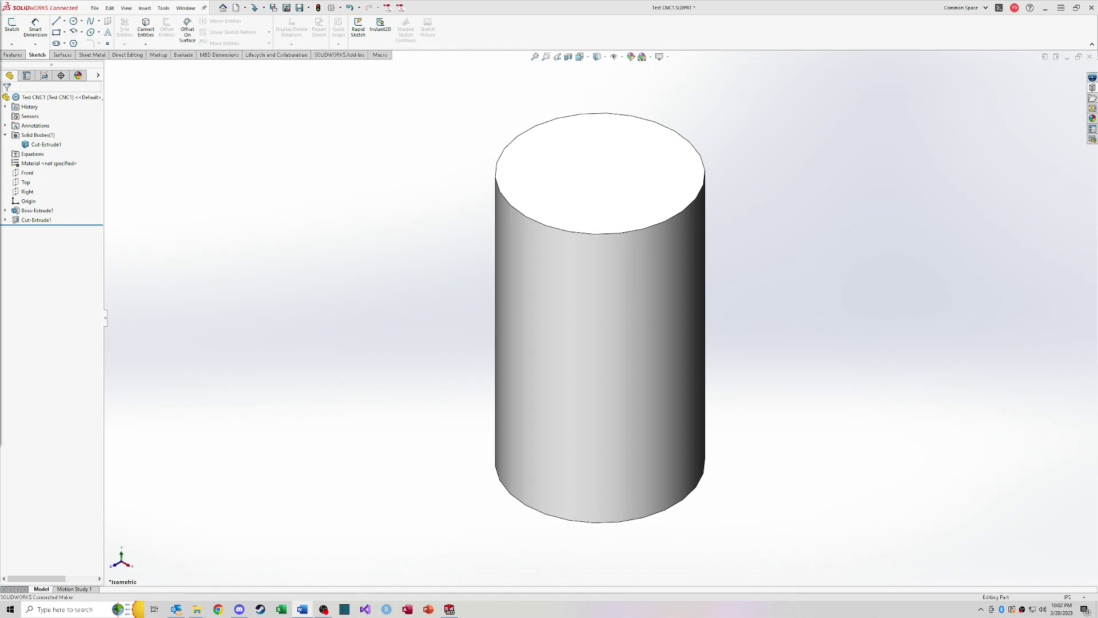
# Orbit the Test CNC1 cylinder to bring its square side cut into view.
pyautogui.moveTo(392, 272); pyautogui.dragTo(505, 243, button='middle')
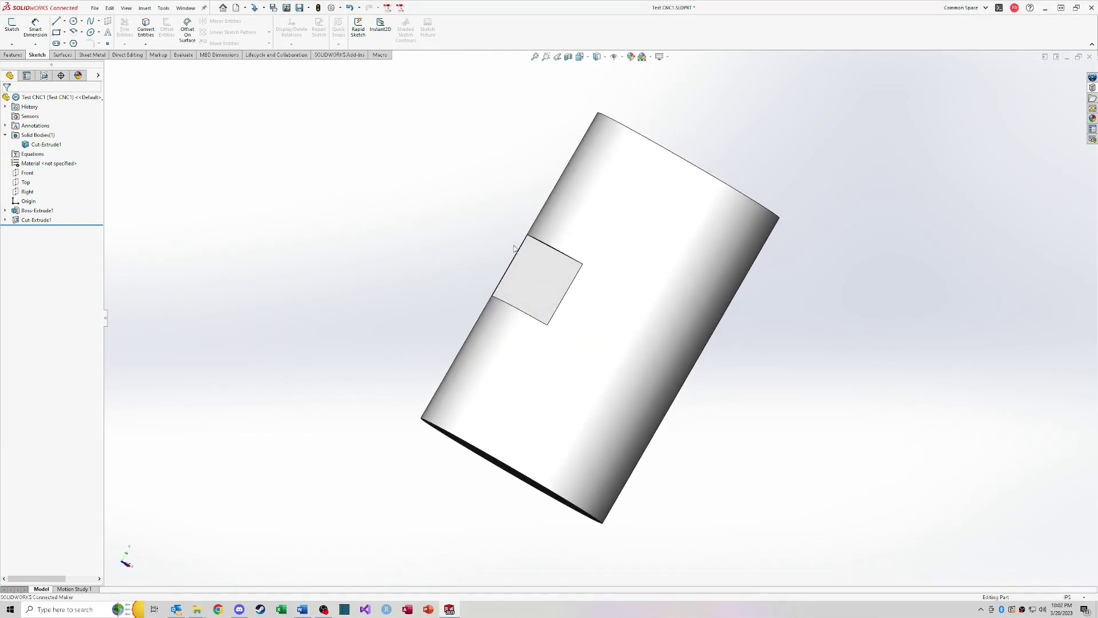